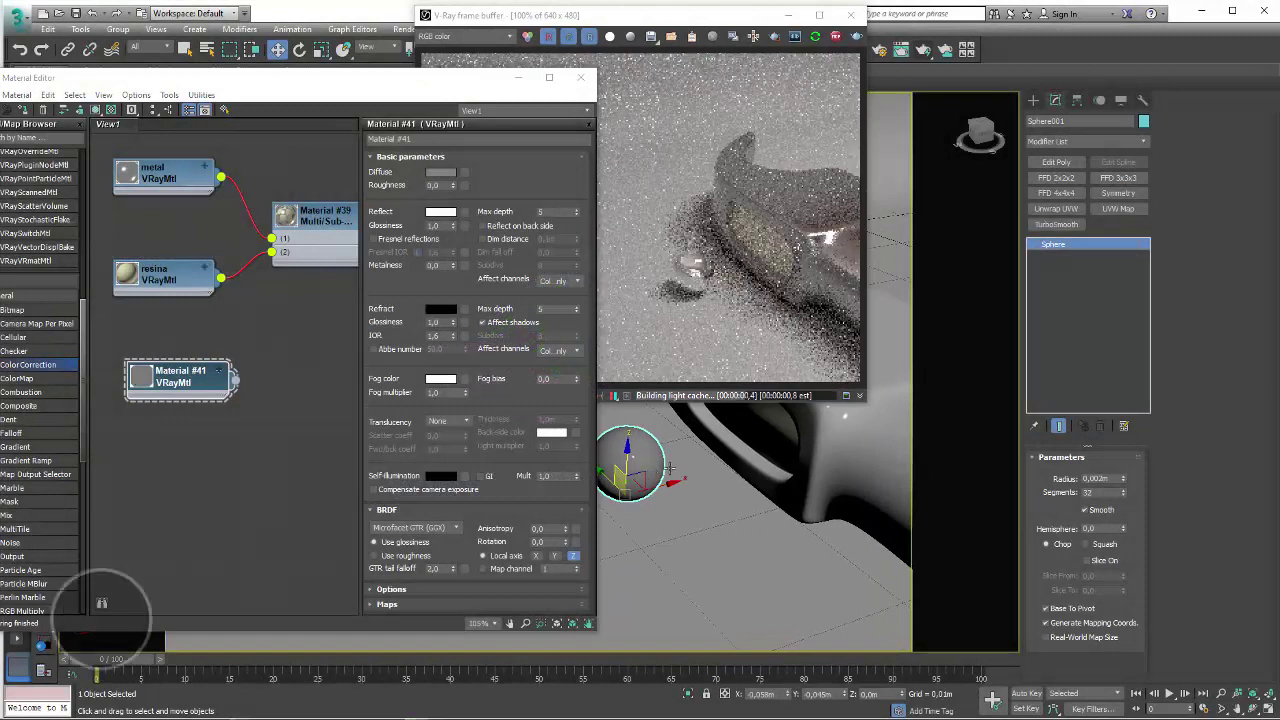
Delete the small sphere, zoom the viewport out, and switch to the Texturas folder
key(Delete)
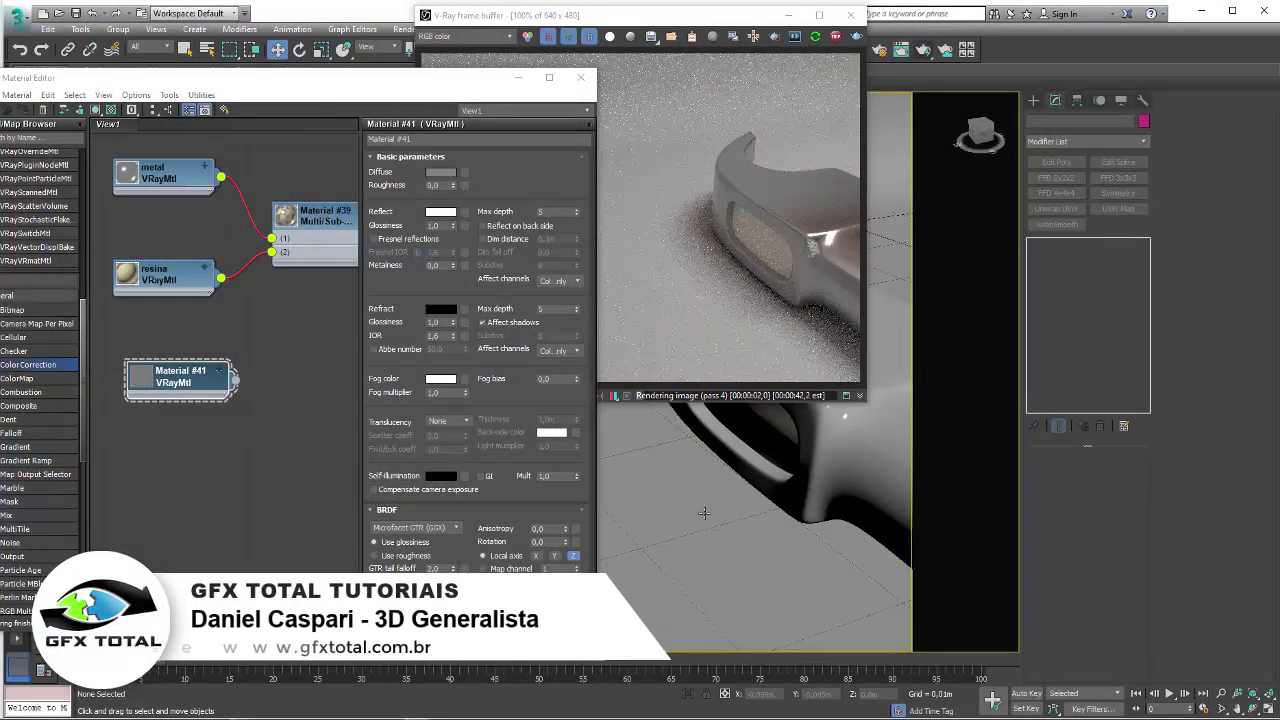
scroll(740, 540, down, 2)
scroll(703, 535, down, 1)
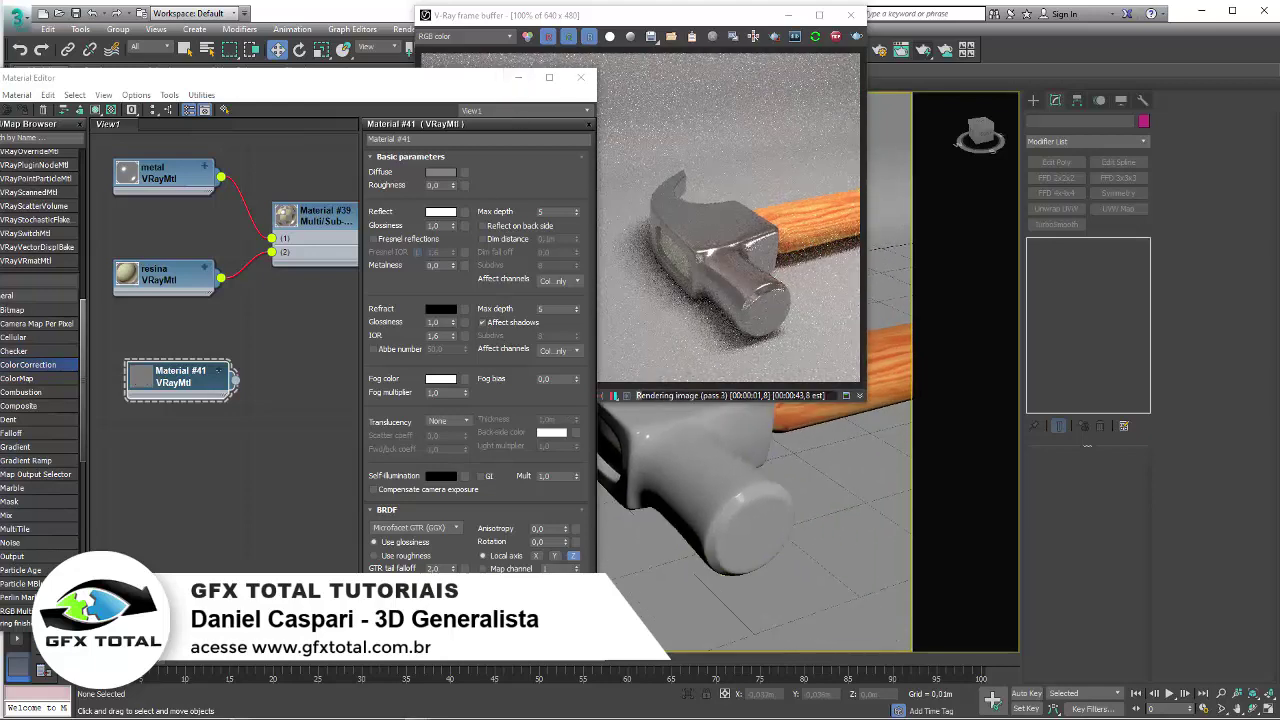
key(alt+Tab)
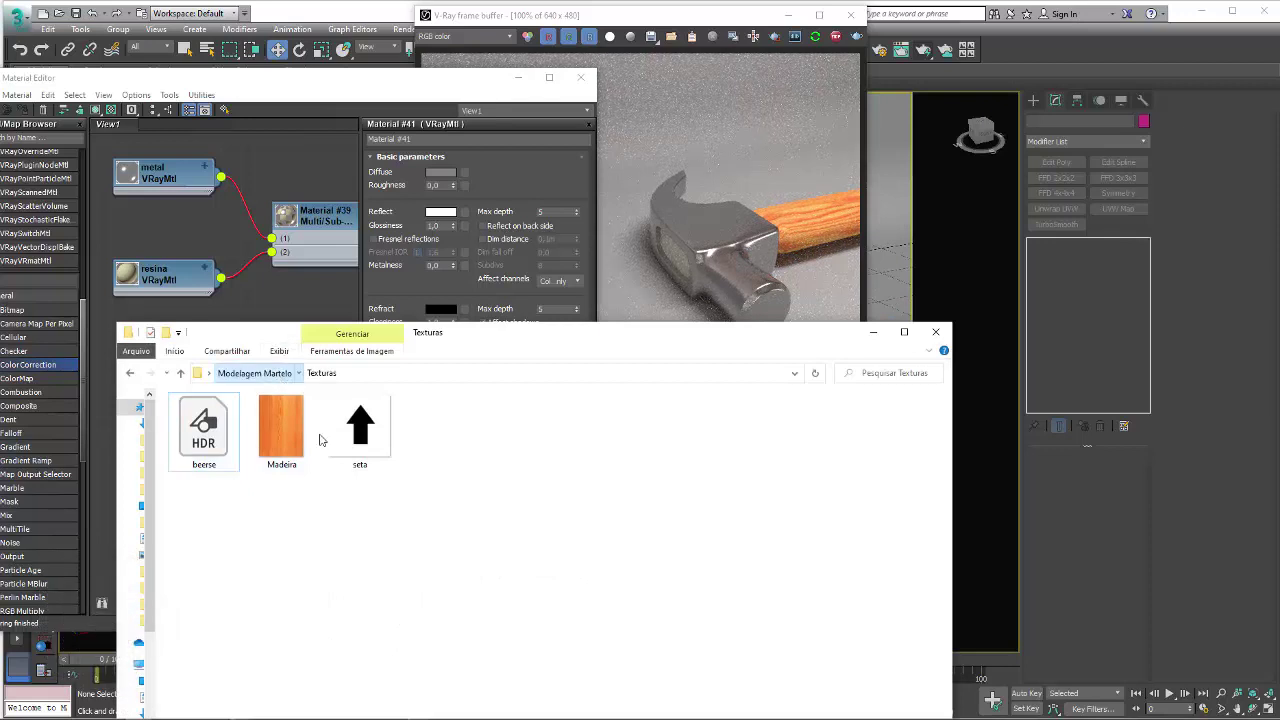
Open the martelo reference image from the Modelagem Martelo > Referências folder
click(285, 376)
double_click(205, 409)
click(201, 430)
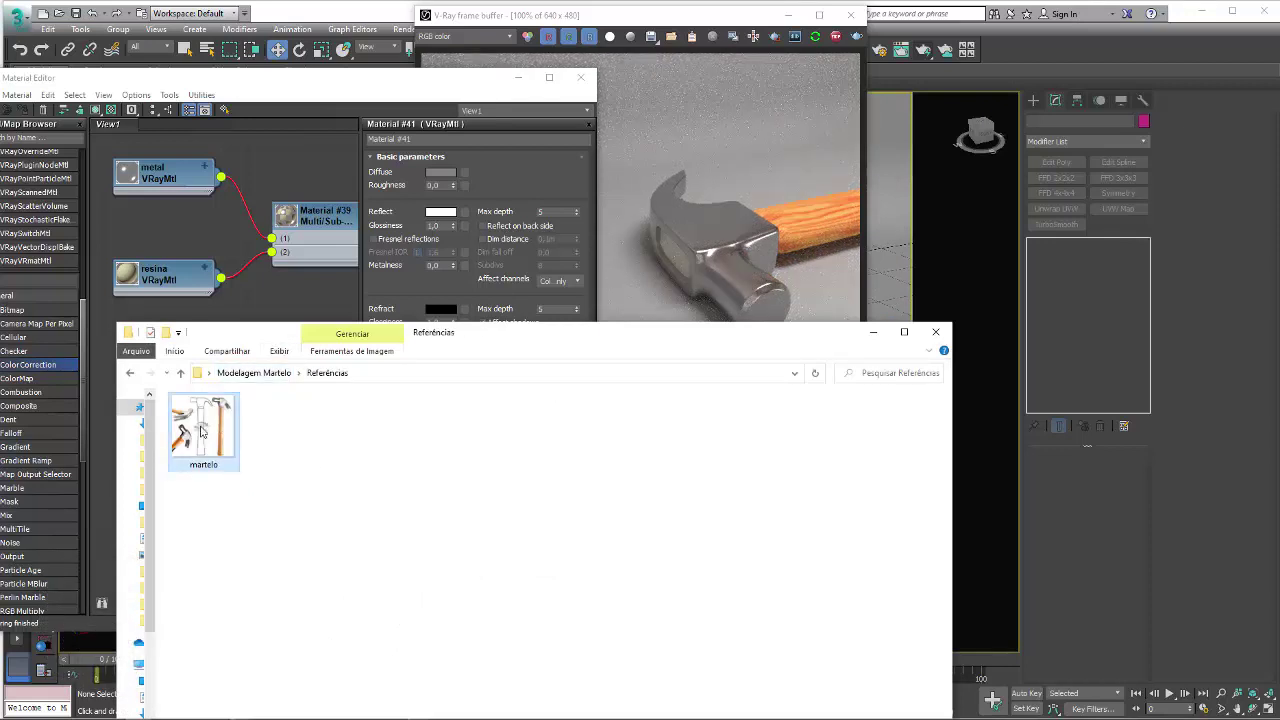
double_click(201, 428)
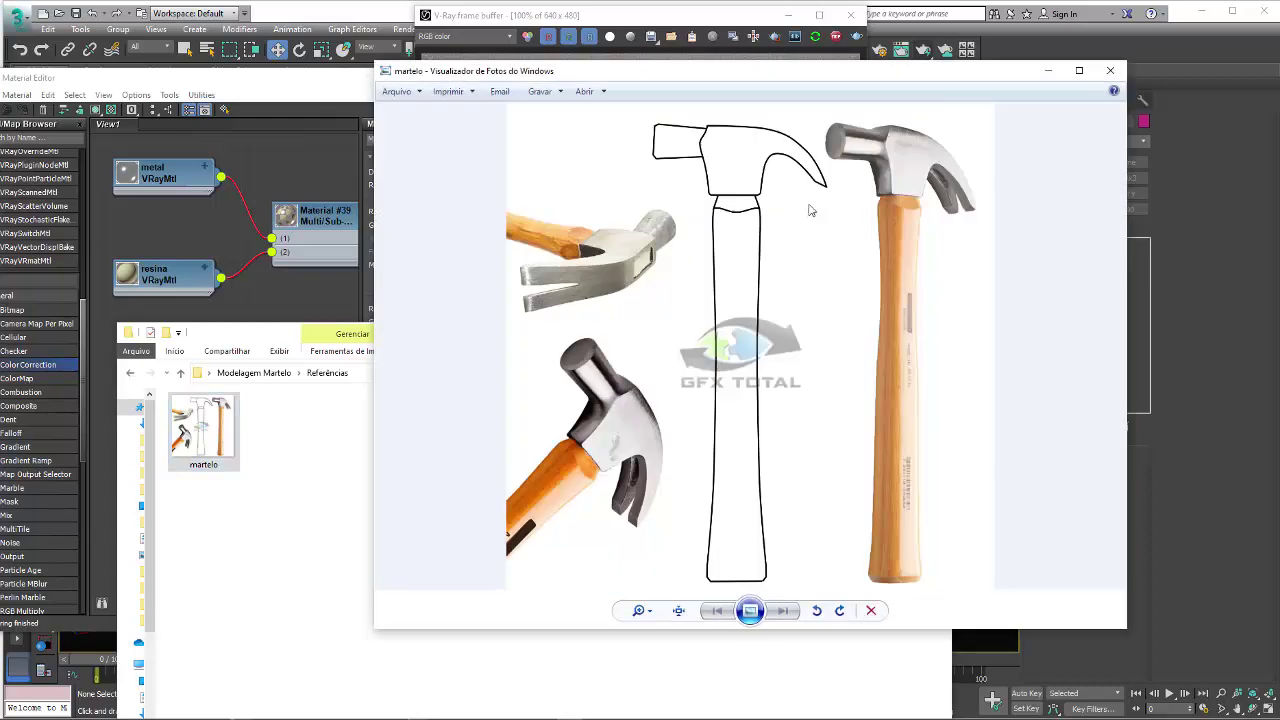
Zoom and pan the martelo reference onto the hammer heads, then close Photo Viewer
scroll(809, 206, up, 3)
drag(894, 177, 669, 432)
scroll(855, 163, up, 2)
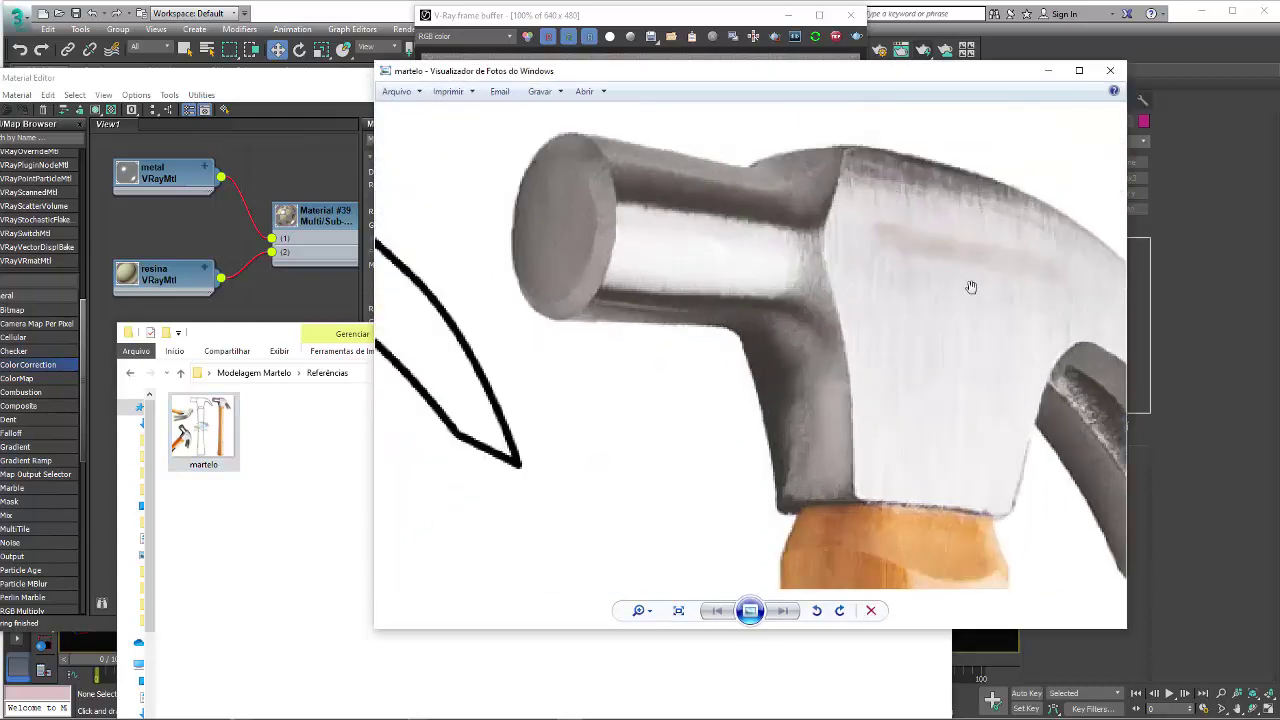
scroll(811, 329, up, 1)
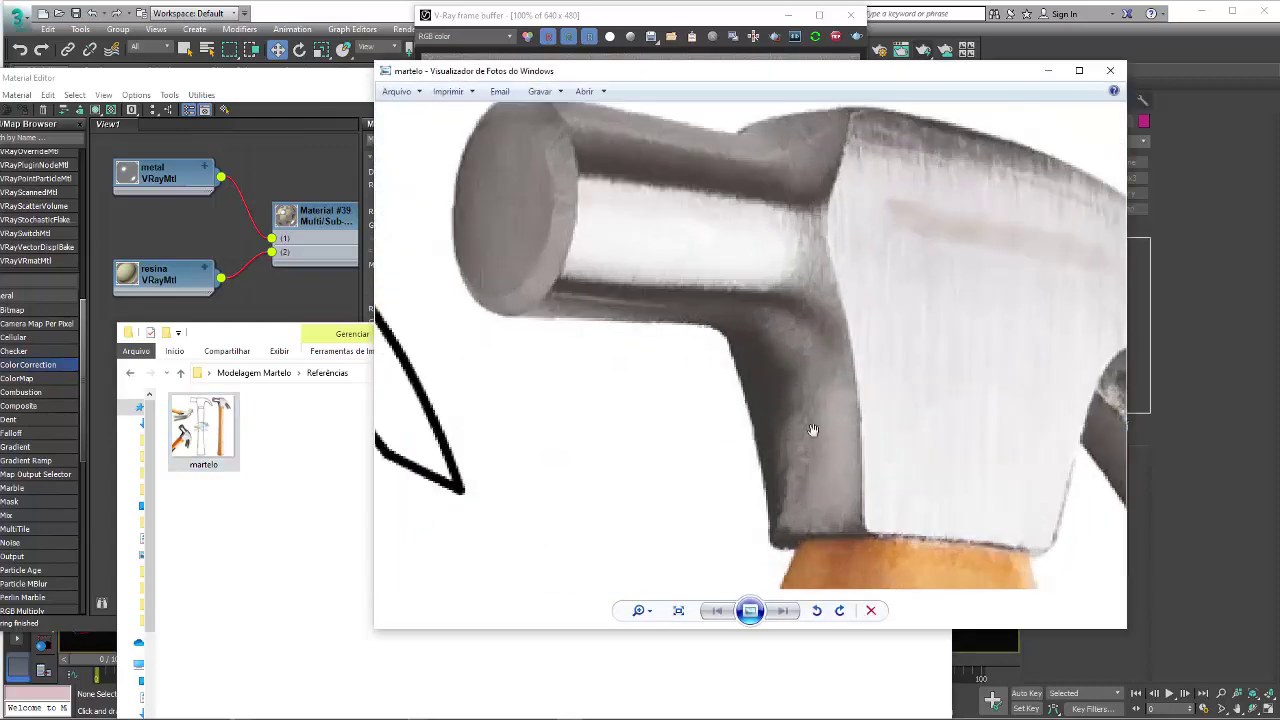
scroll(774, 273, down, 2)
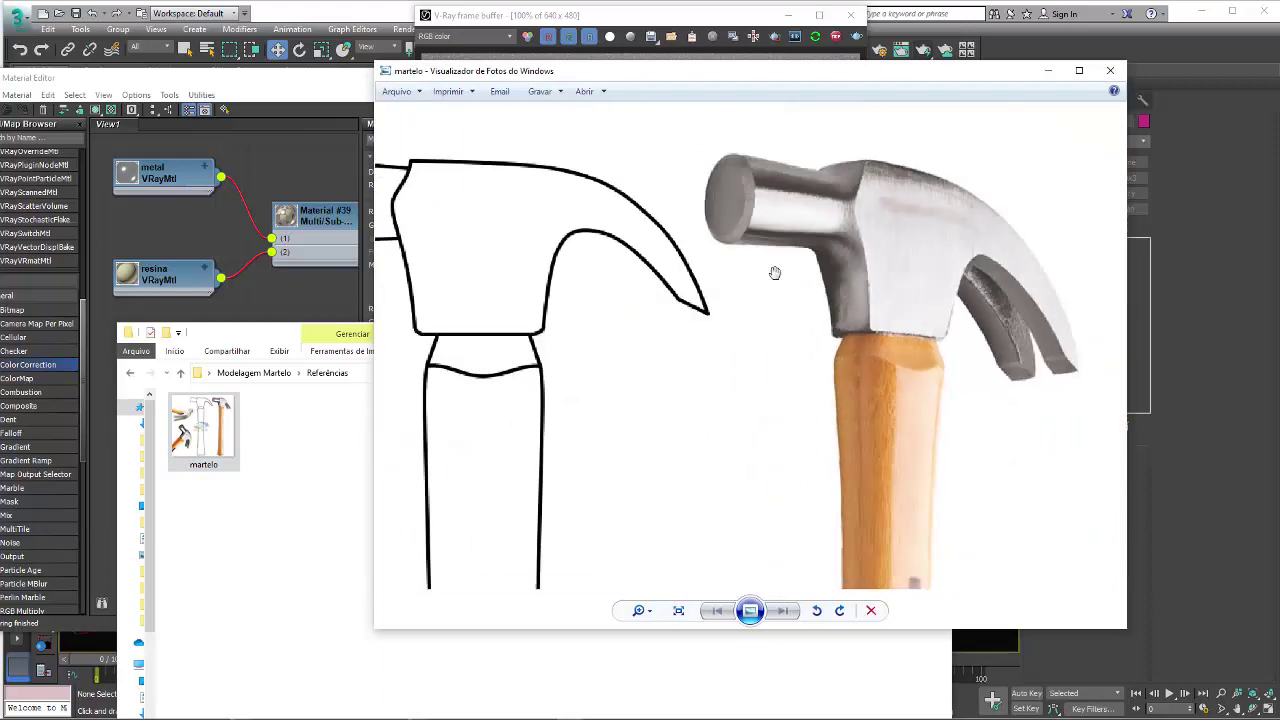
click(1047, 70)
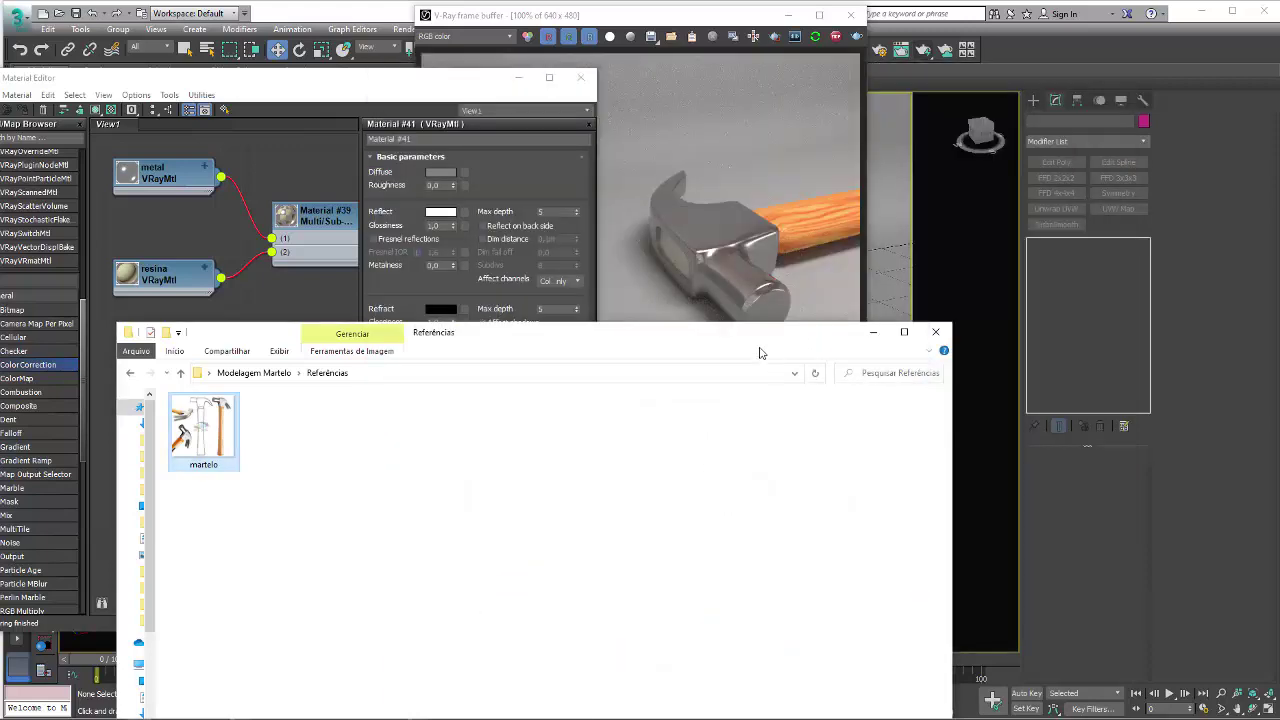
Move the folder aside, return to 3ds Max, orbit closer to the hammer head and reposition Material #41
drag(760, 352, 823, 274)
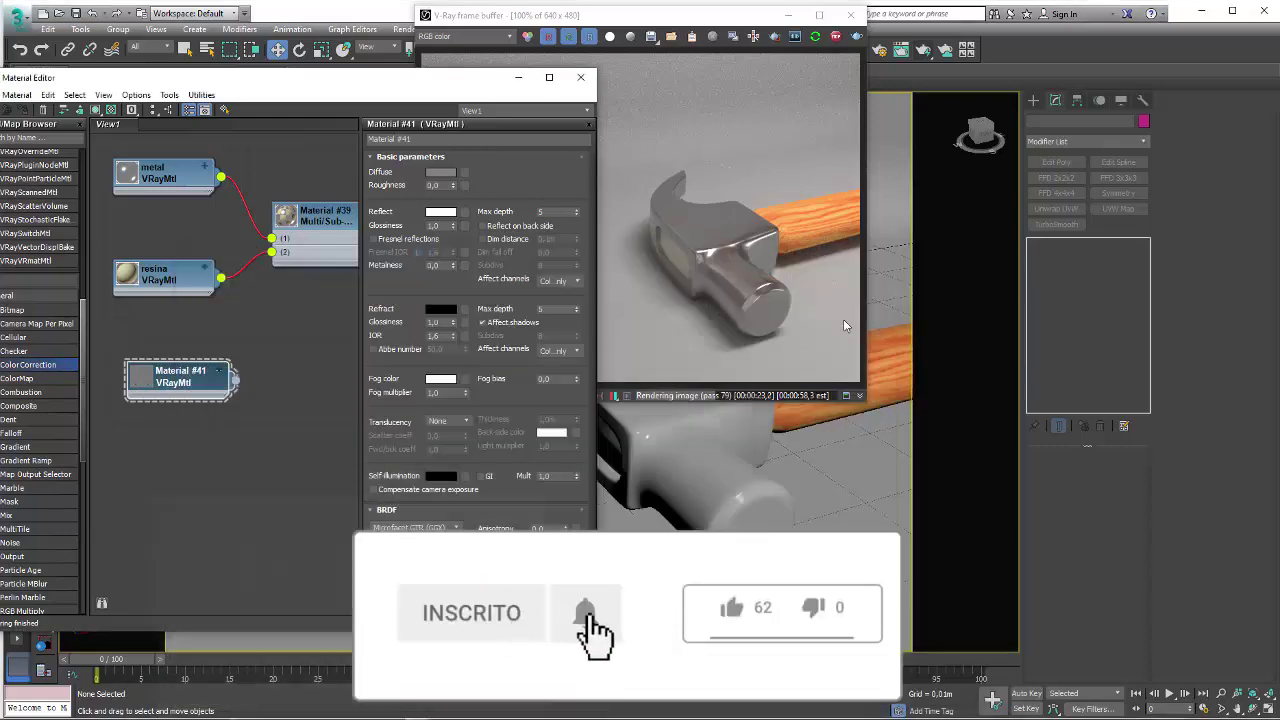
click(813, 186)
alt+middle_drag(745, 492, 762, 470)
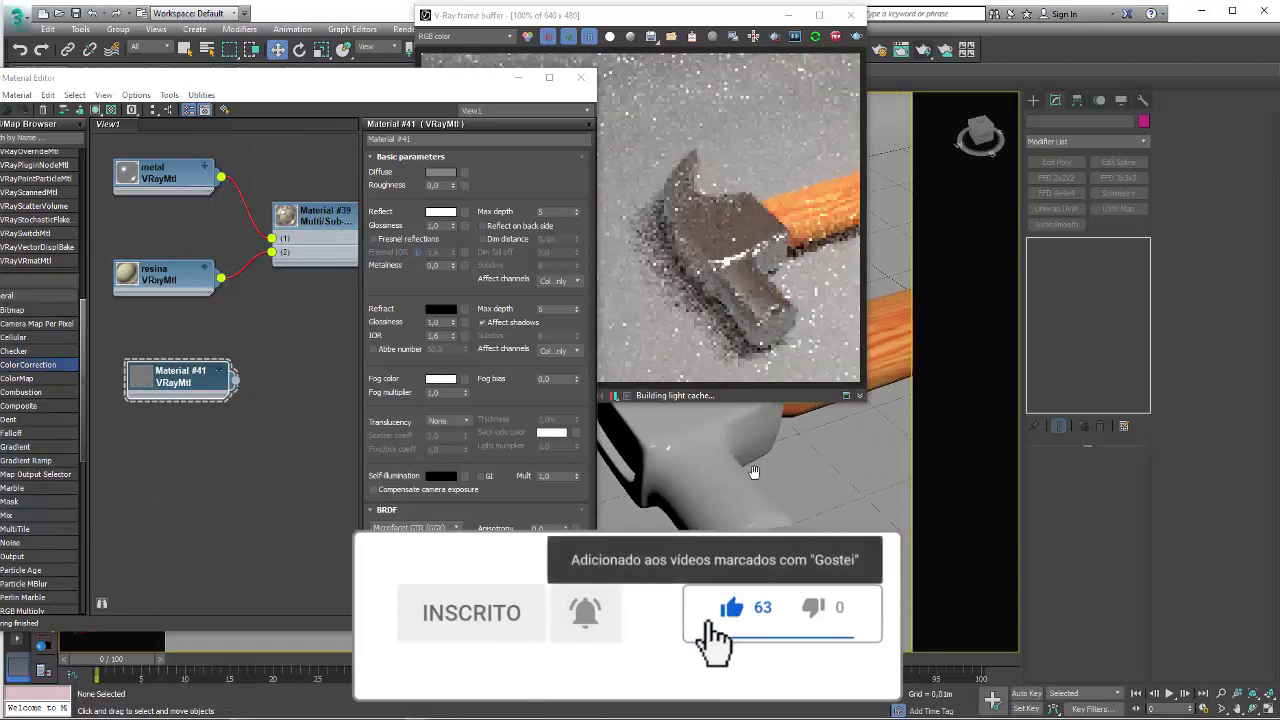
drag(180, 376, 228, 451)
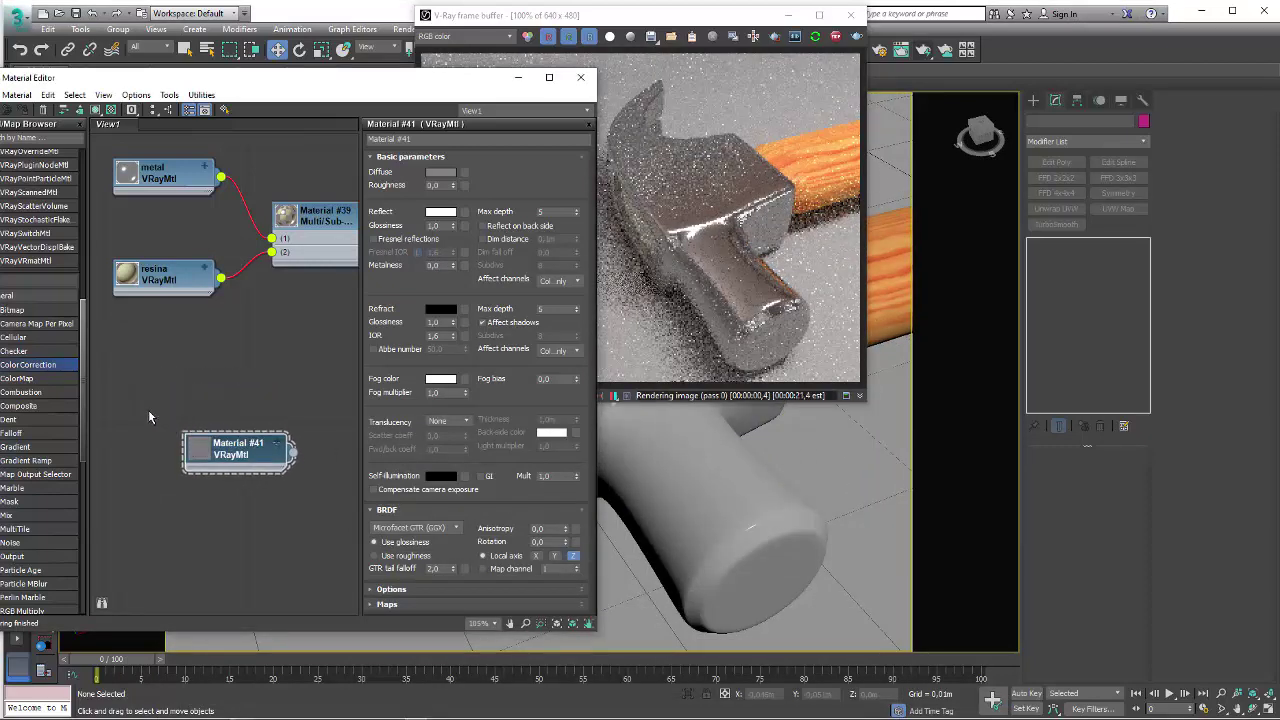
mouse_move(139, 414)
middle_down()
mouse_move(239, 400)
mouse_move(201, 400)
middle_up()
Delete the unused Material #41 node from the Slate Material Editor
drag(170, 84, 218, 70)
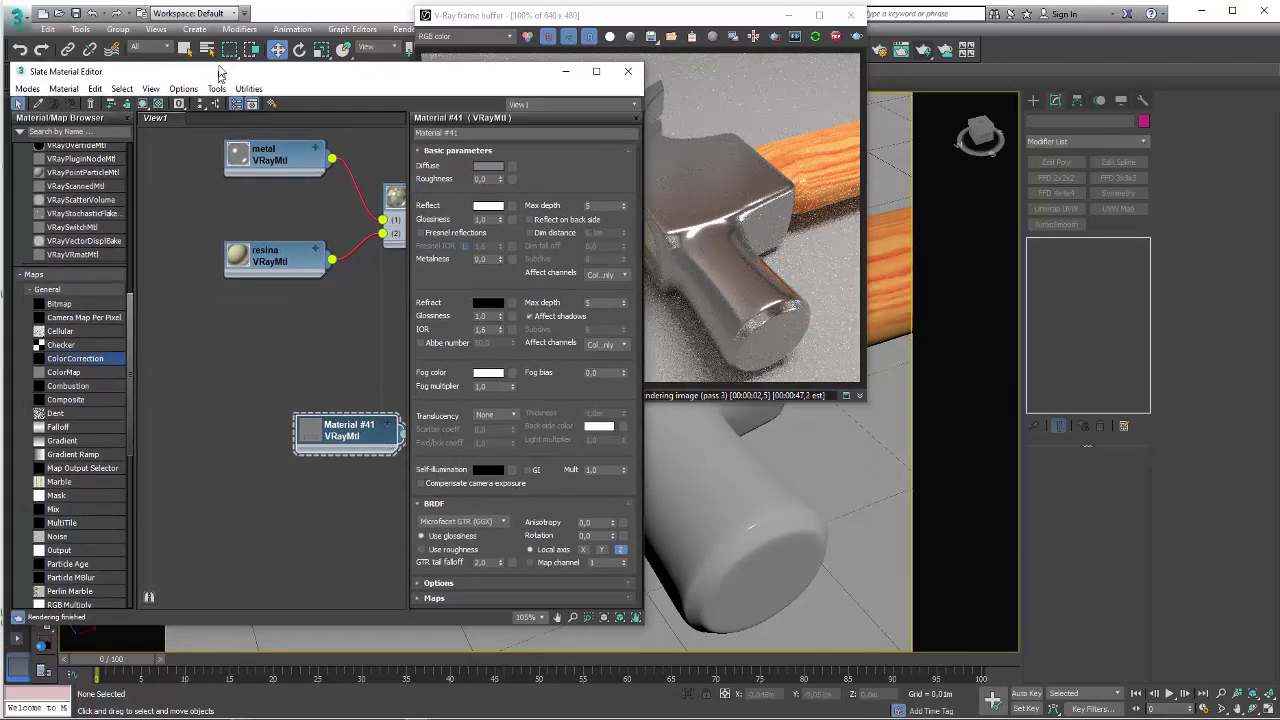
drag(360, 416, 316, 445)
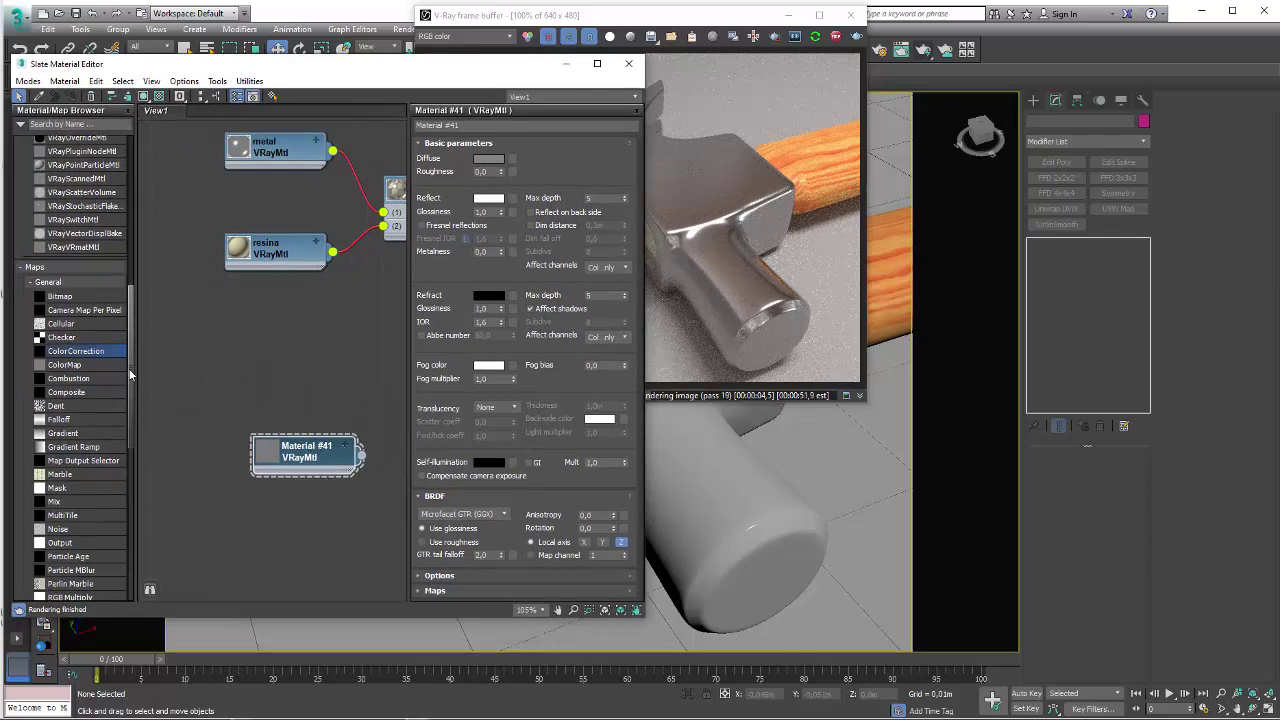
key(Delete)
Add VRayMtl Material #42 and a Noise map wired into its Diffuse map
drag(130, 374, 131, 330)
drag(62, 201, 332, 369)
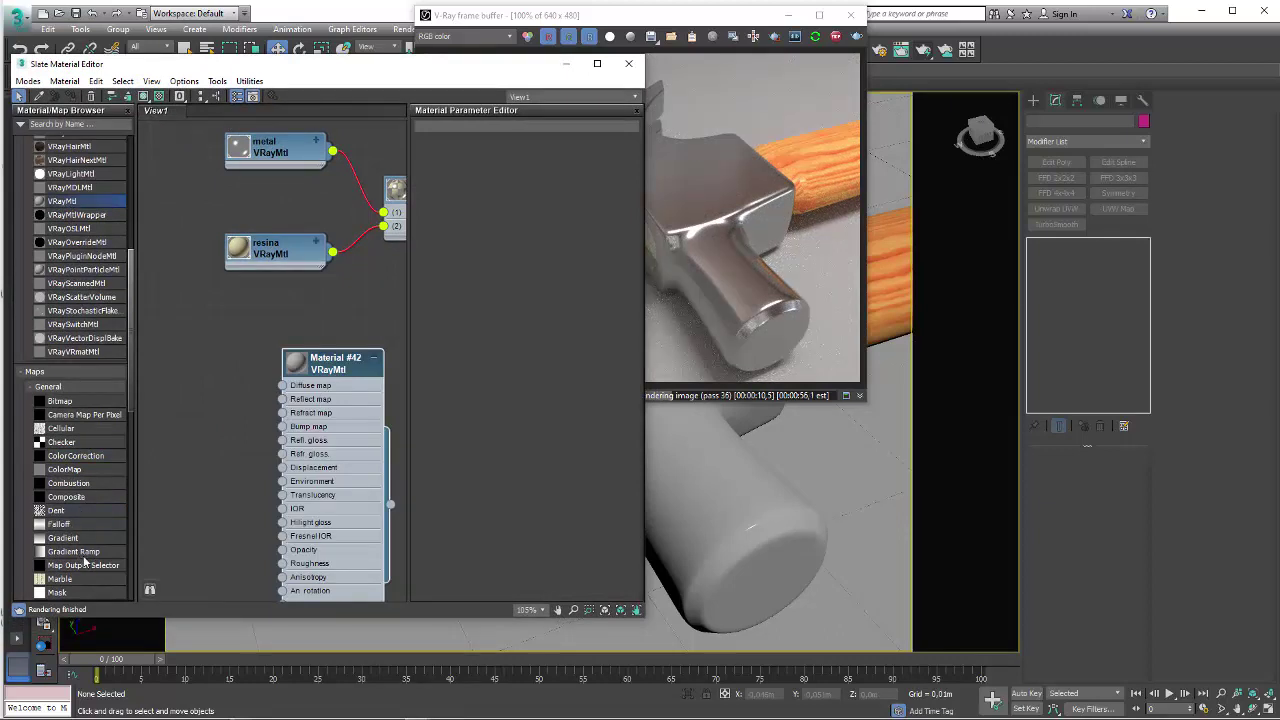
drag(130, 399, 130, 451)
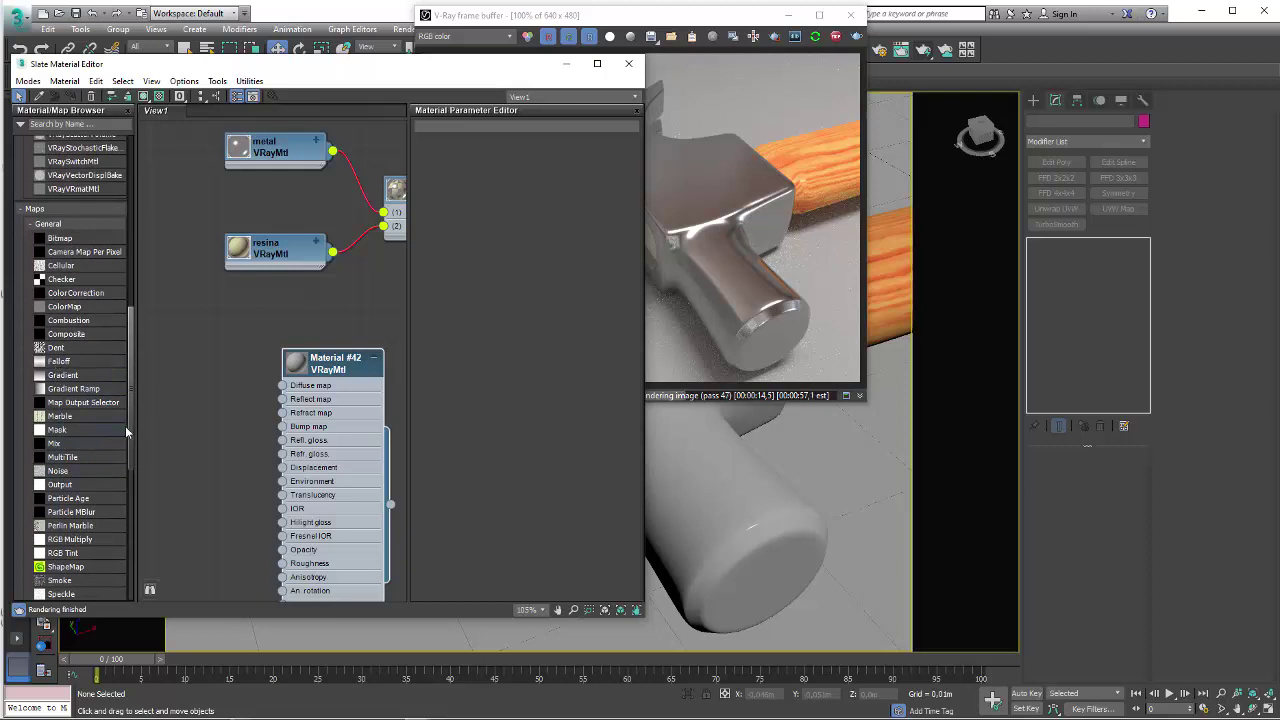
drag(129, 428, 135, 500)
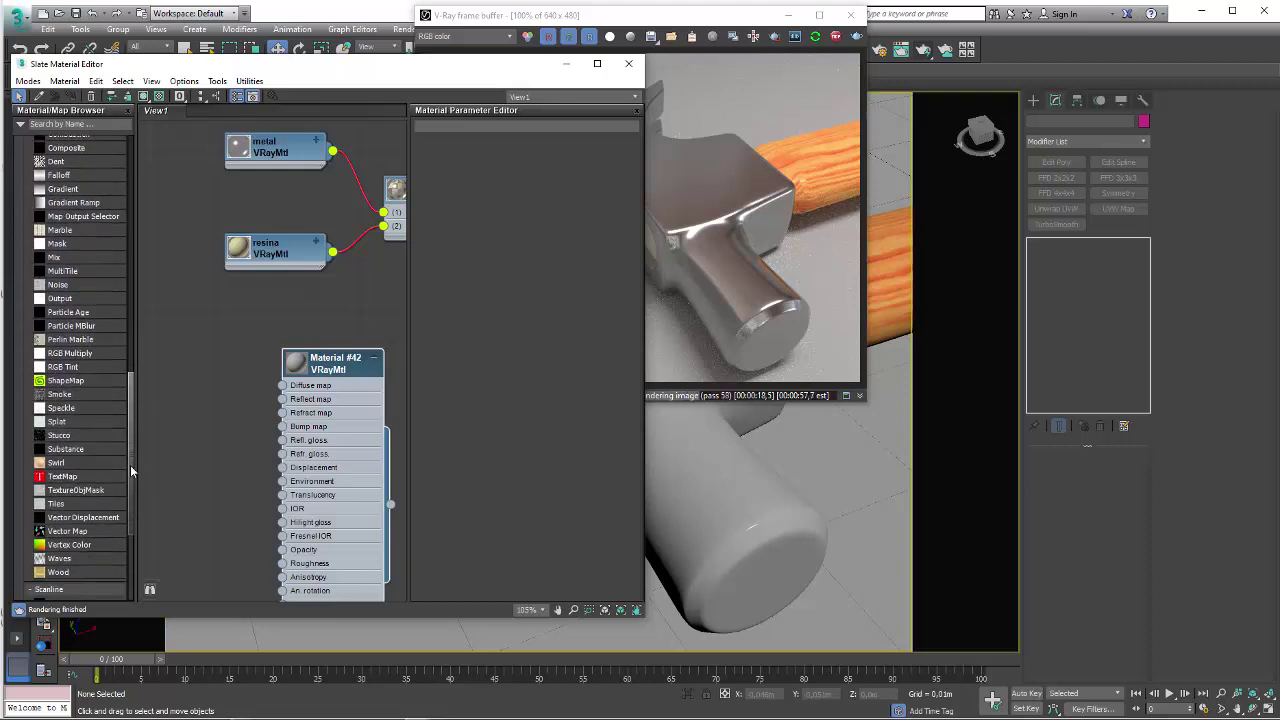
drag(129, 455, 131, 405)
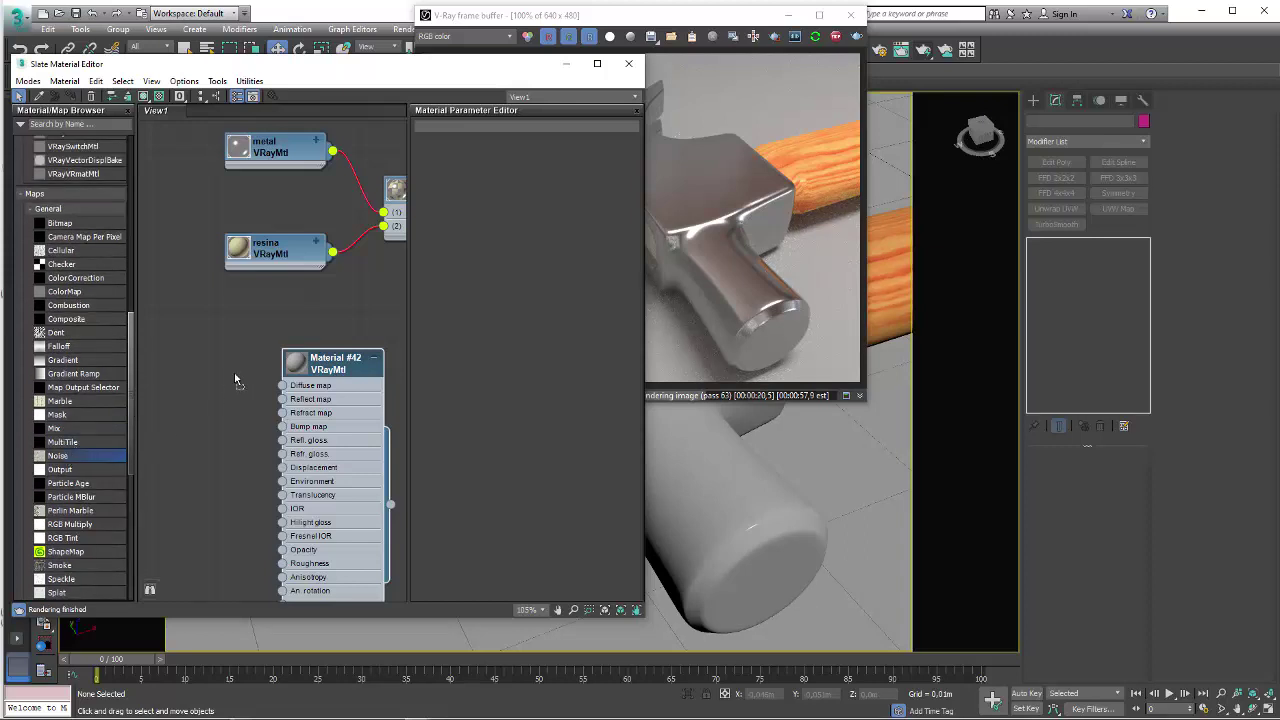
drag(237, 380, 191, 349)
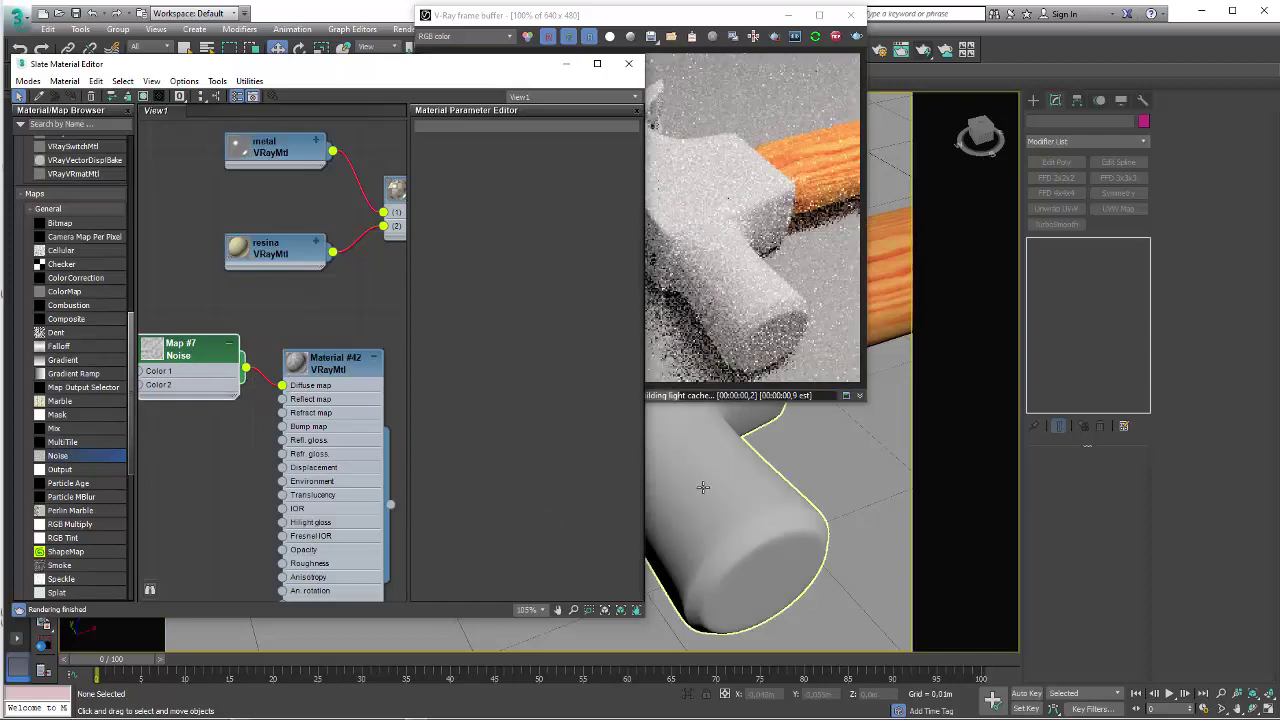
Rearrange the editor and render windows and bring up the Noise map's parameters
drag(478, 74, 450, 73)
drag(703, 16, 988, 117)
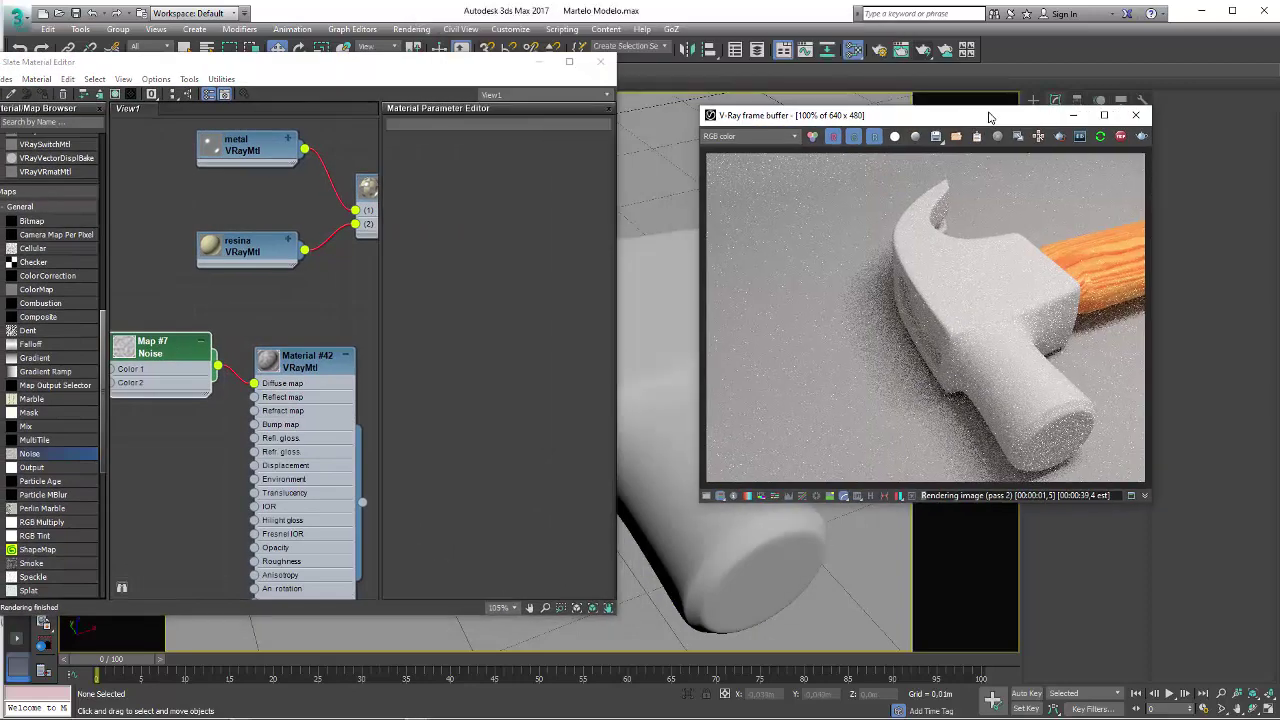
drag(462, 69, 584, 72)
double_click(260, 354)
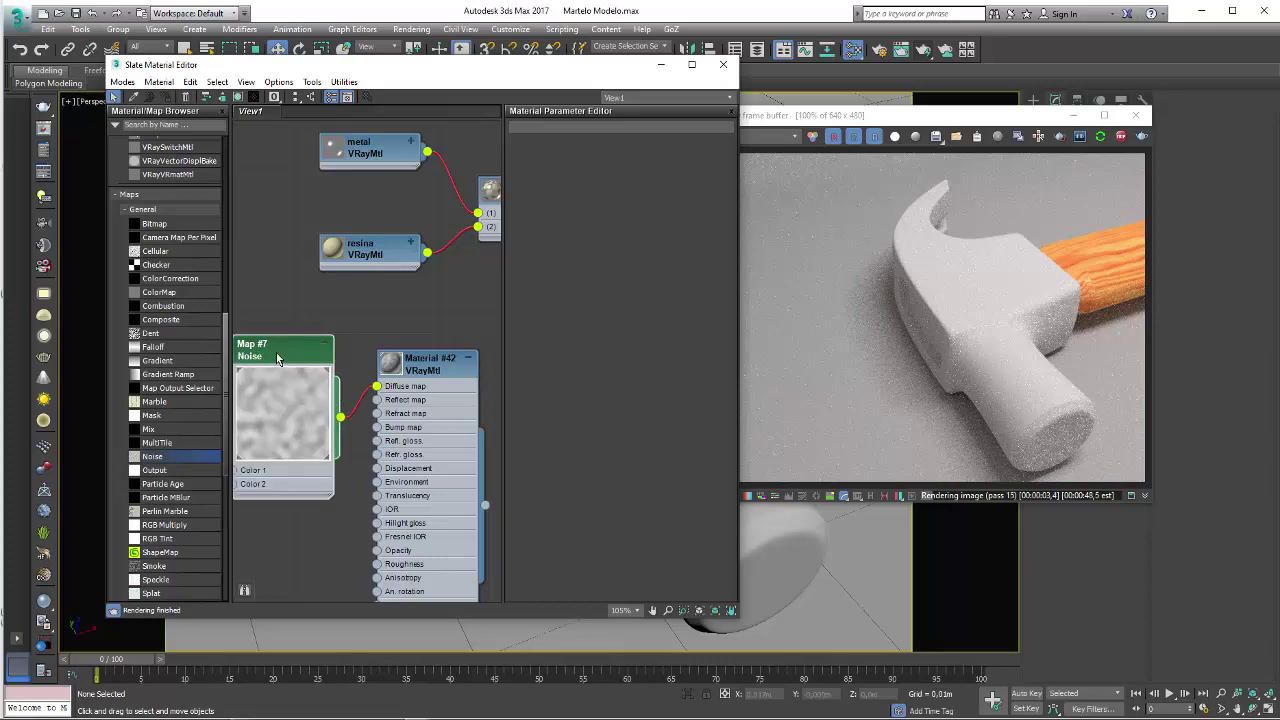
double_click(300, 343)
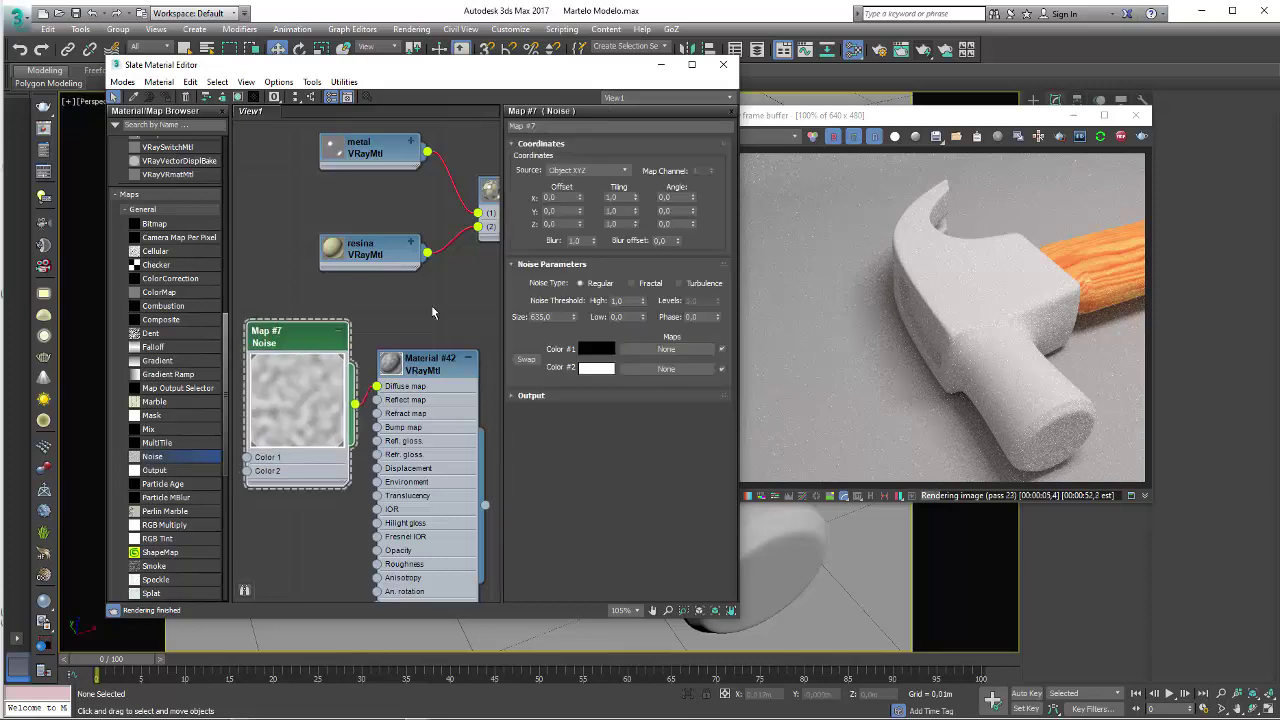
Set Noise threshold High 0,7 and Low 0,5, and shrink the noise size
mouse_move(642, 308)
mouse_down()
mouse_move(631, 316)
mouse_move(617, 301)
mouse_up()
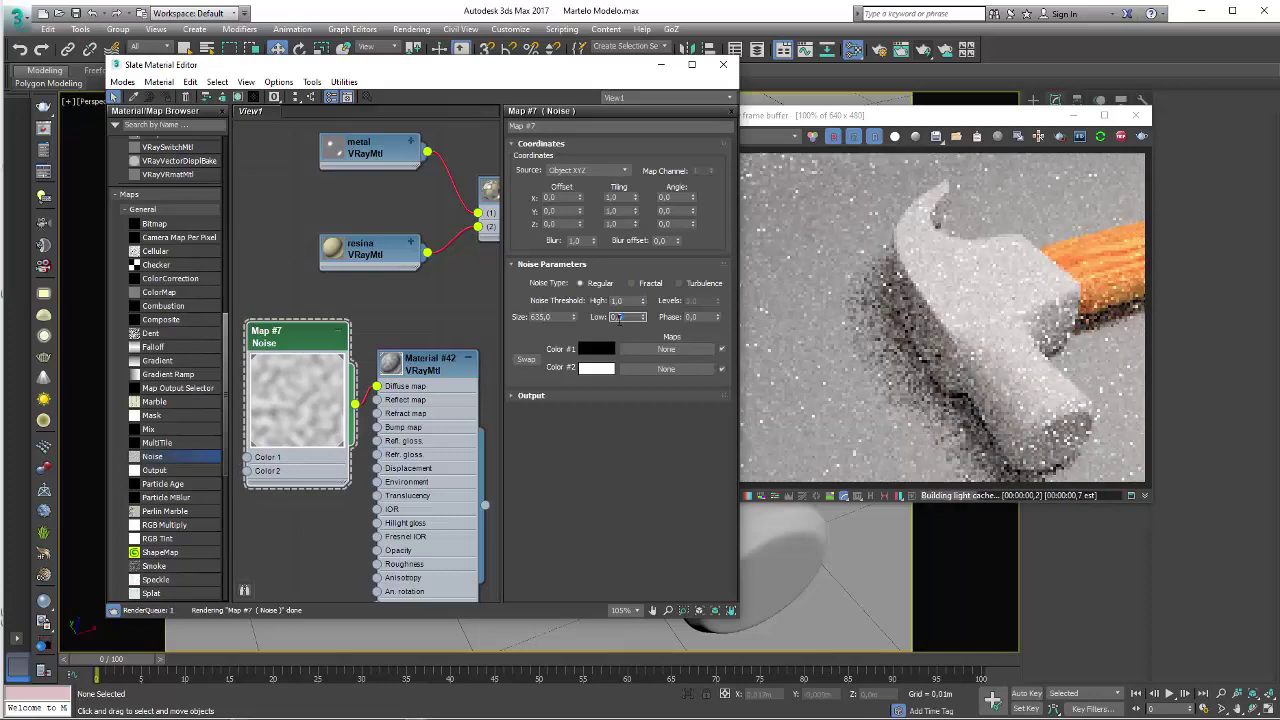
text(0,7)
key(Tab)
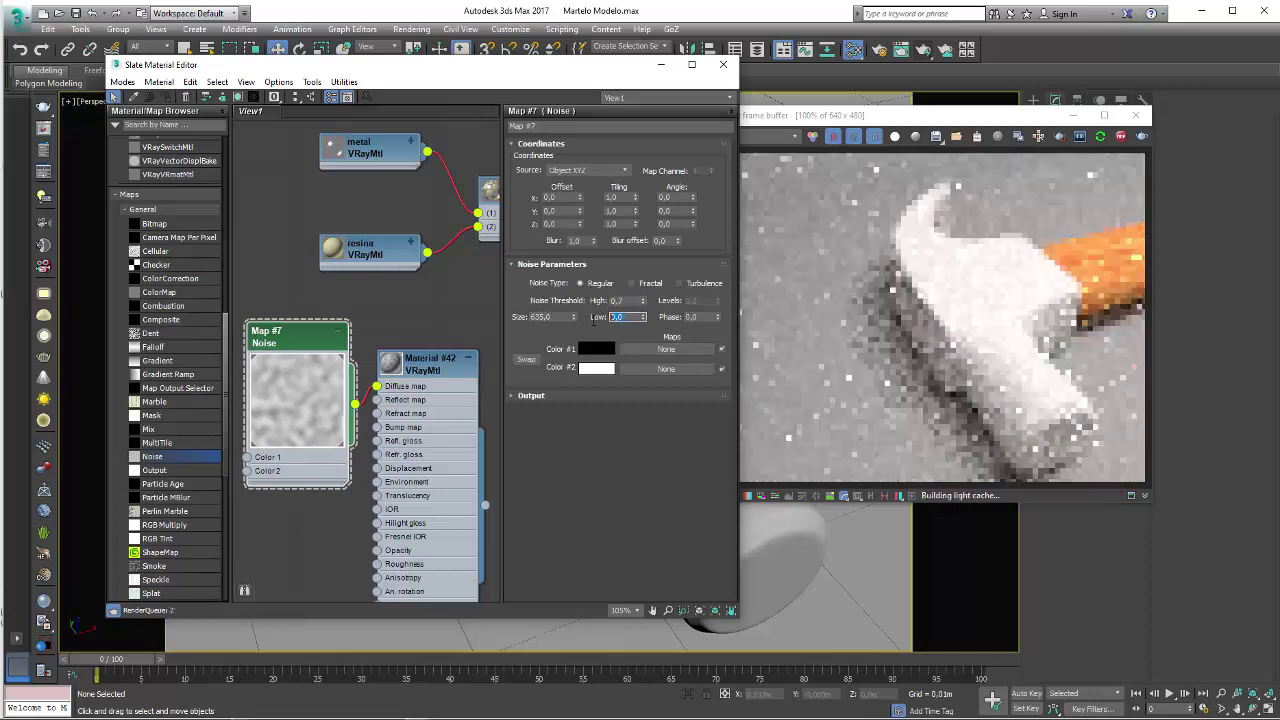
text(0,5)
key(Return)
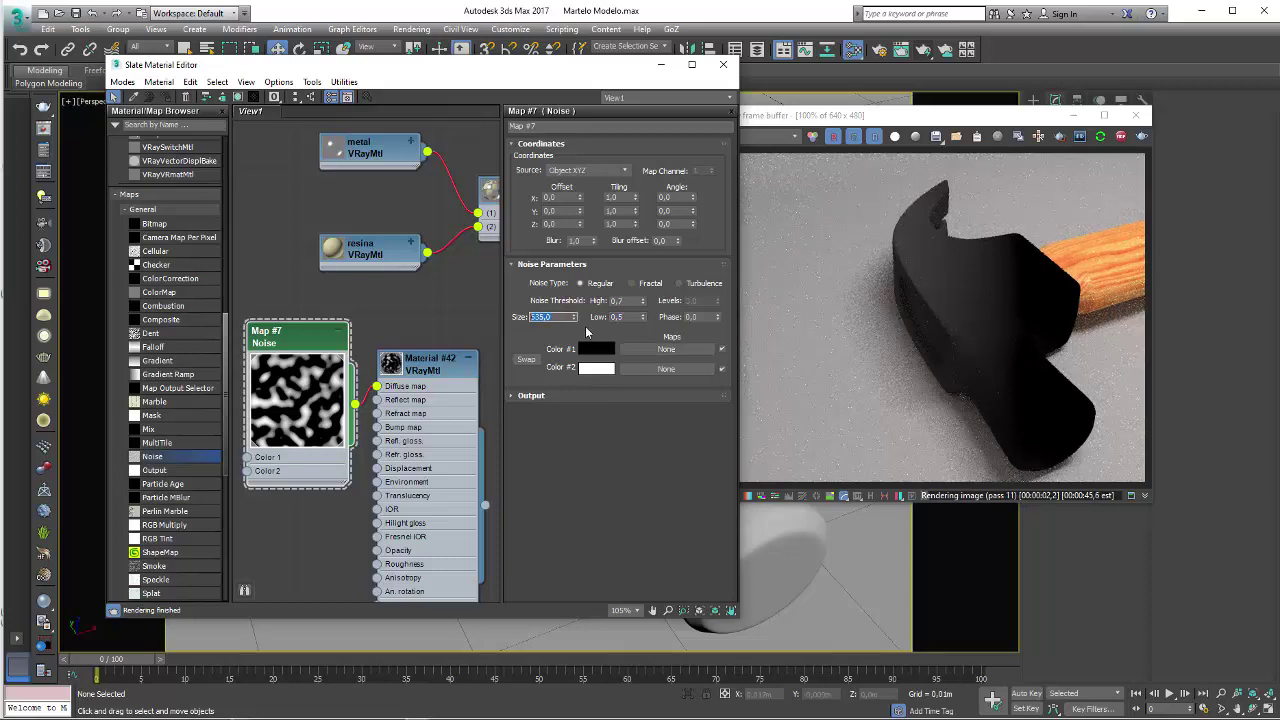
text(10)
key(Return)
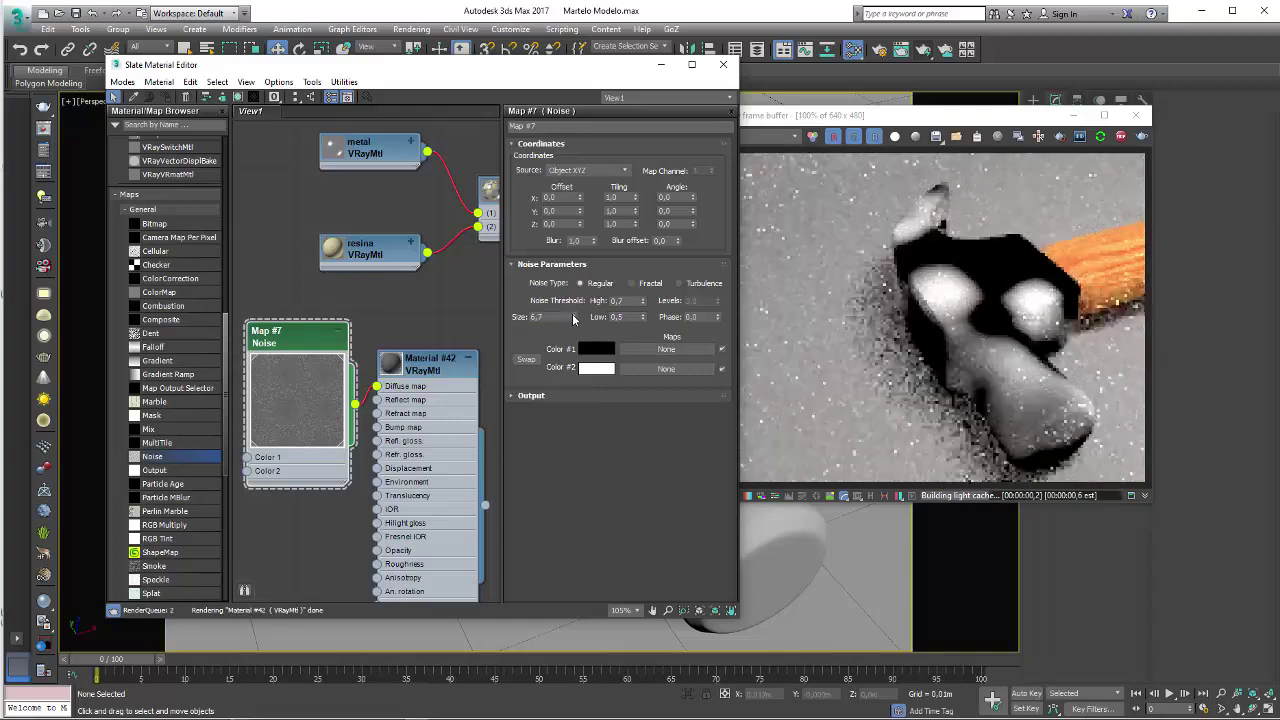
drag(574, 318, 575, 316)
text(0,501)
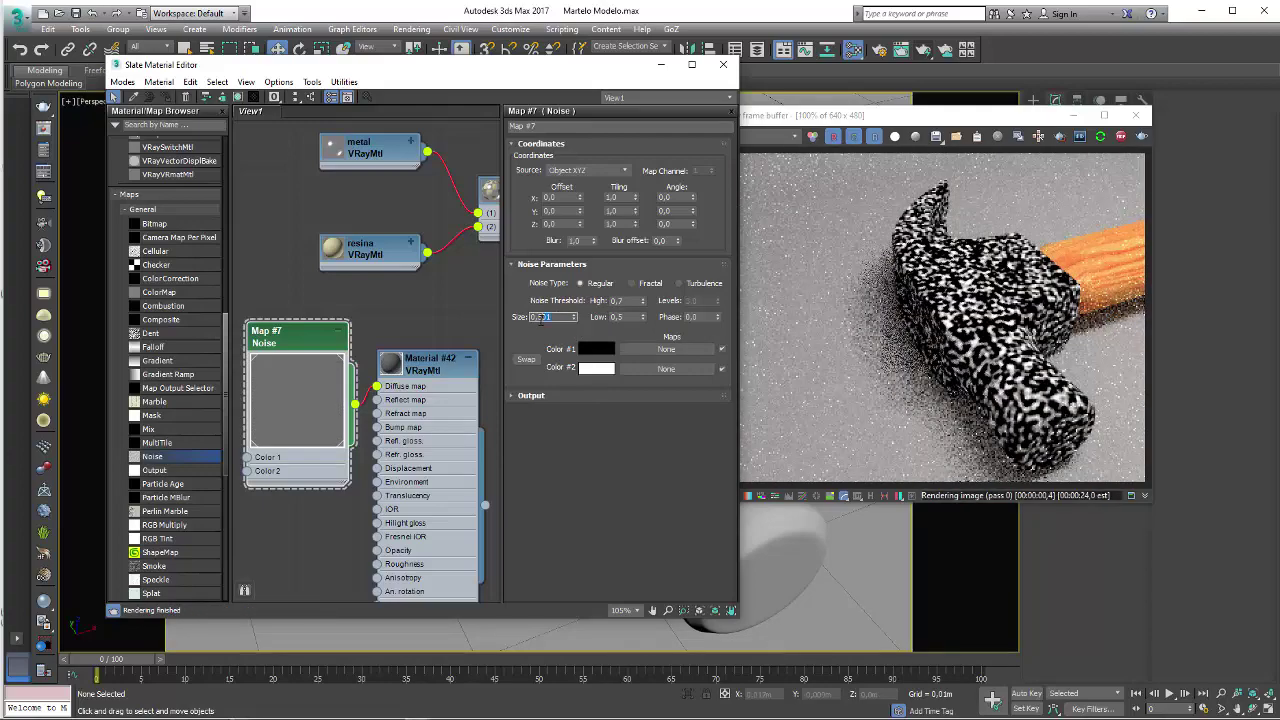
Change the Noise size from 0,1 to 0,2 for coarser speckles
text(0,1)
key(Return)
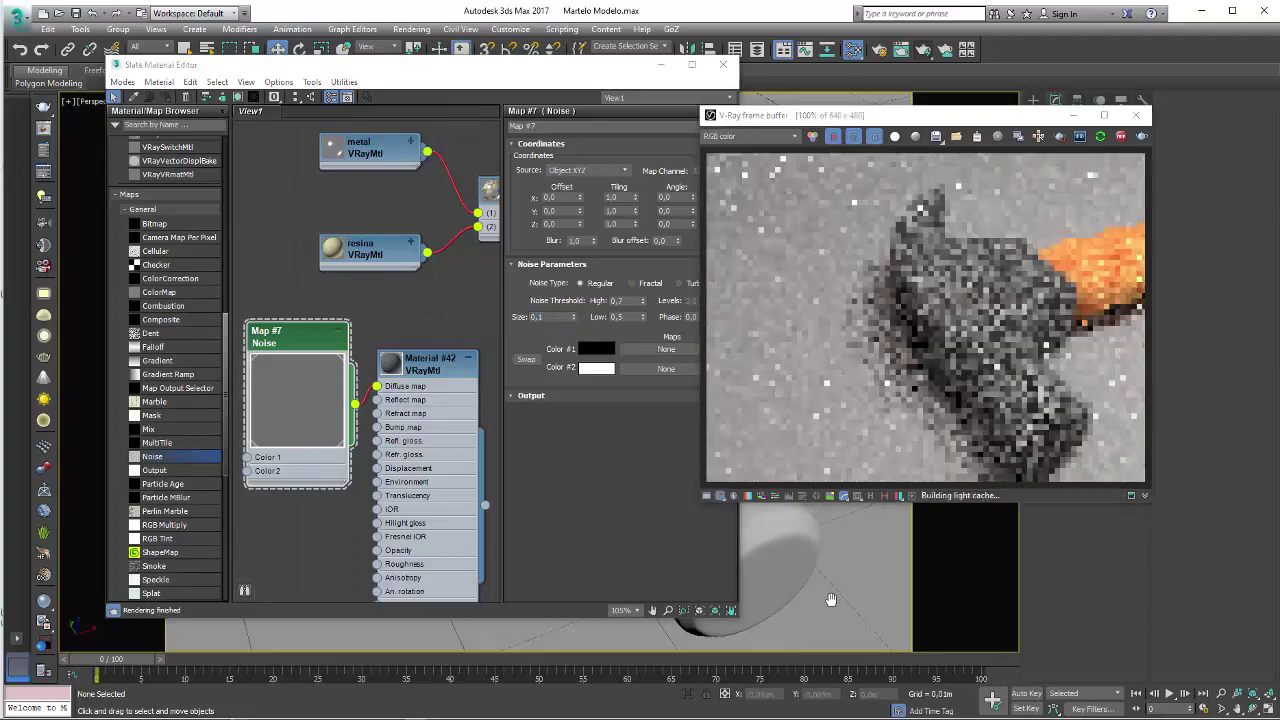
scroll(850, 605, up, 3)
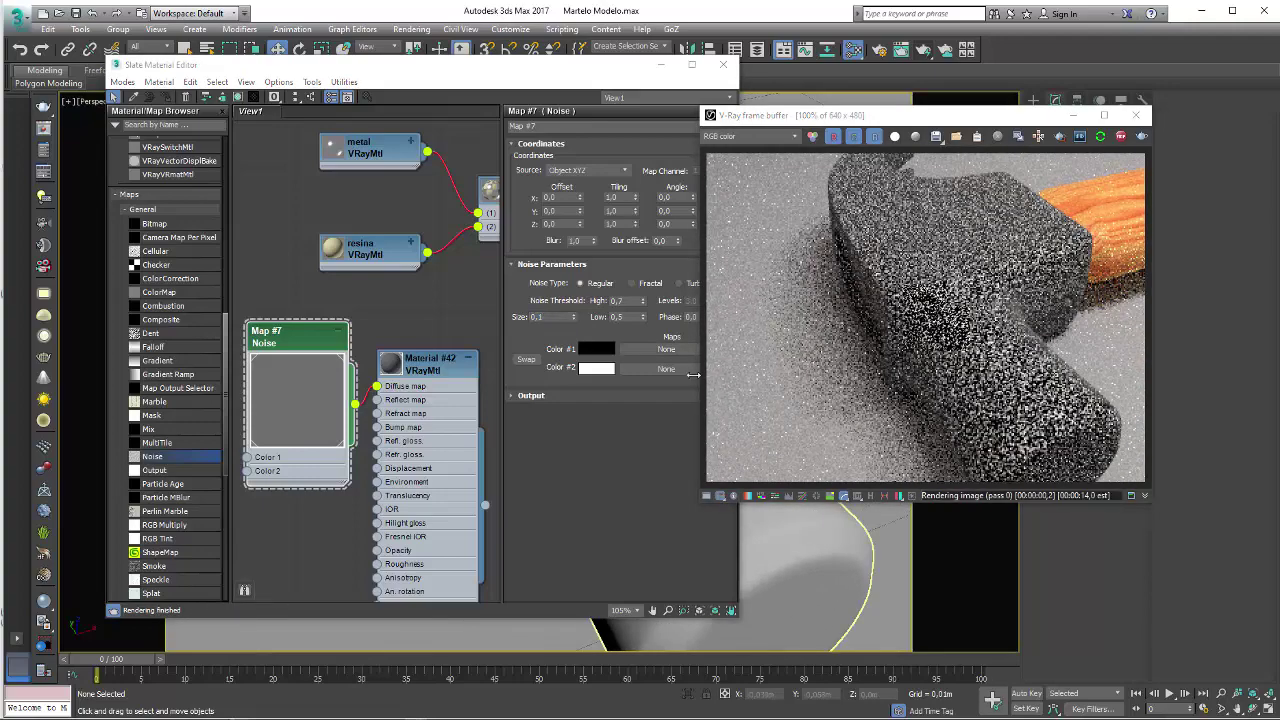
click(541, 316)
text(25)
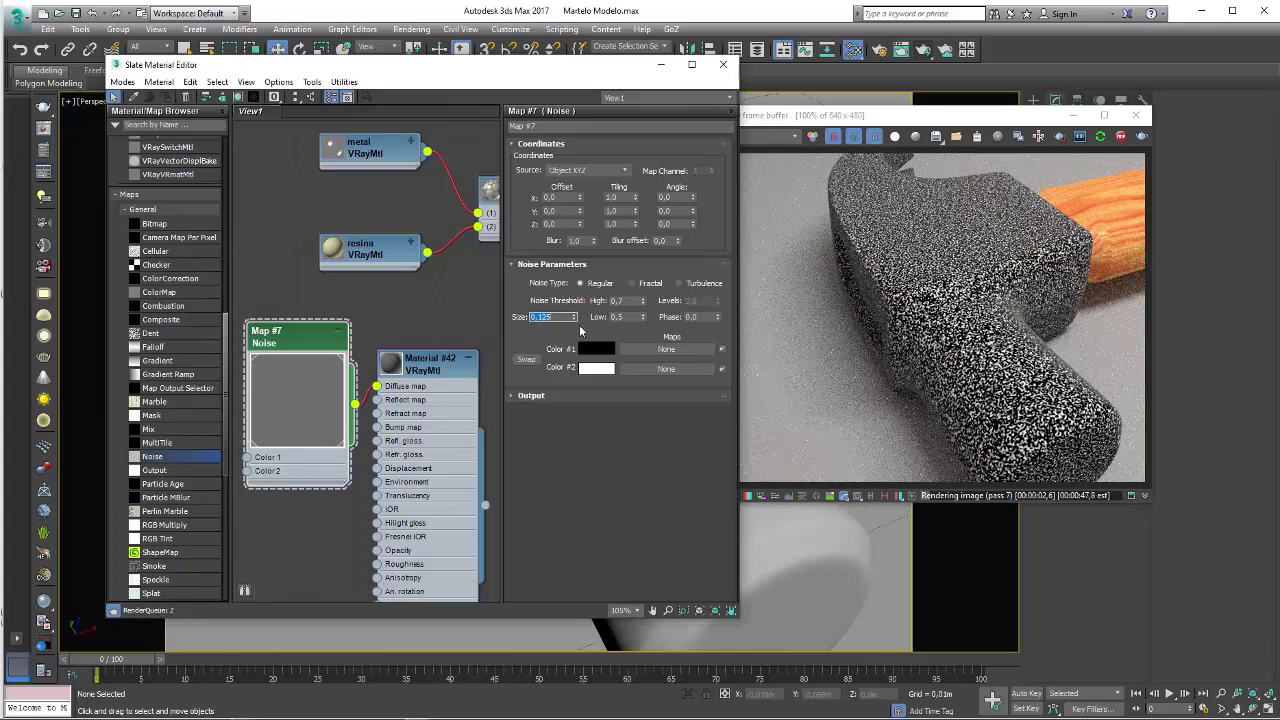
key(Return)
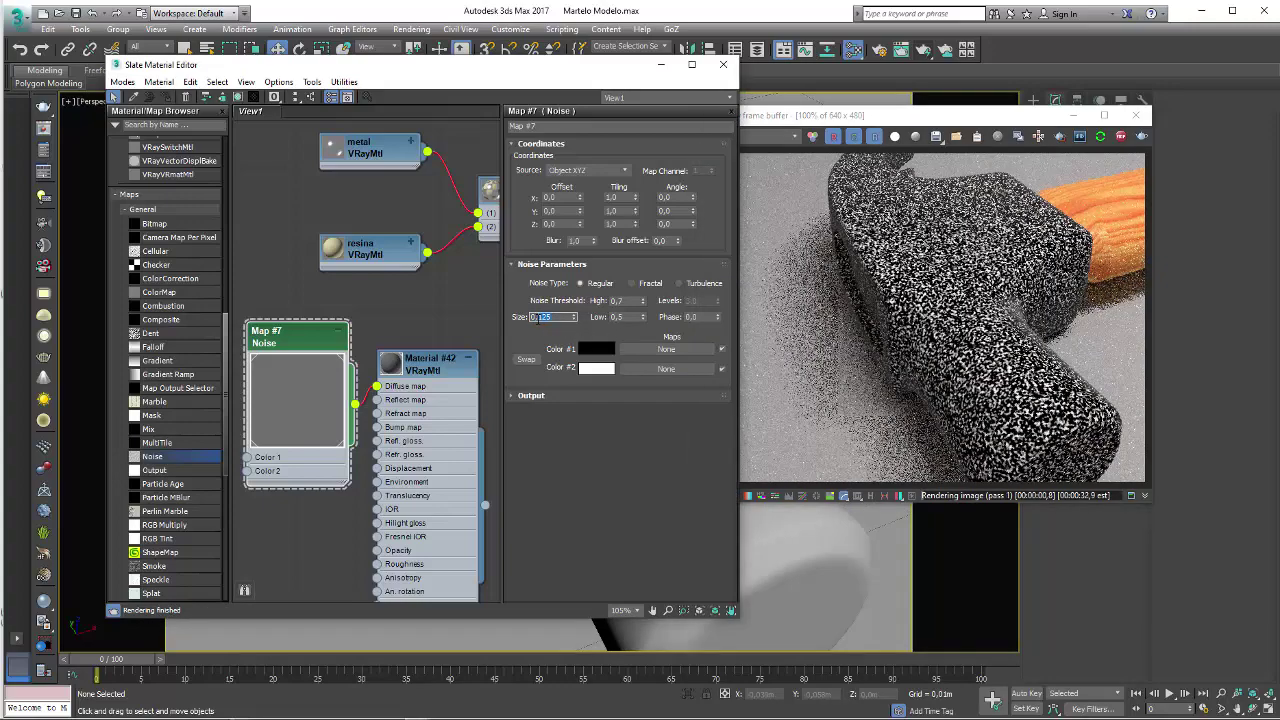
text(0,2)
key(Return)
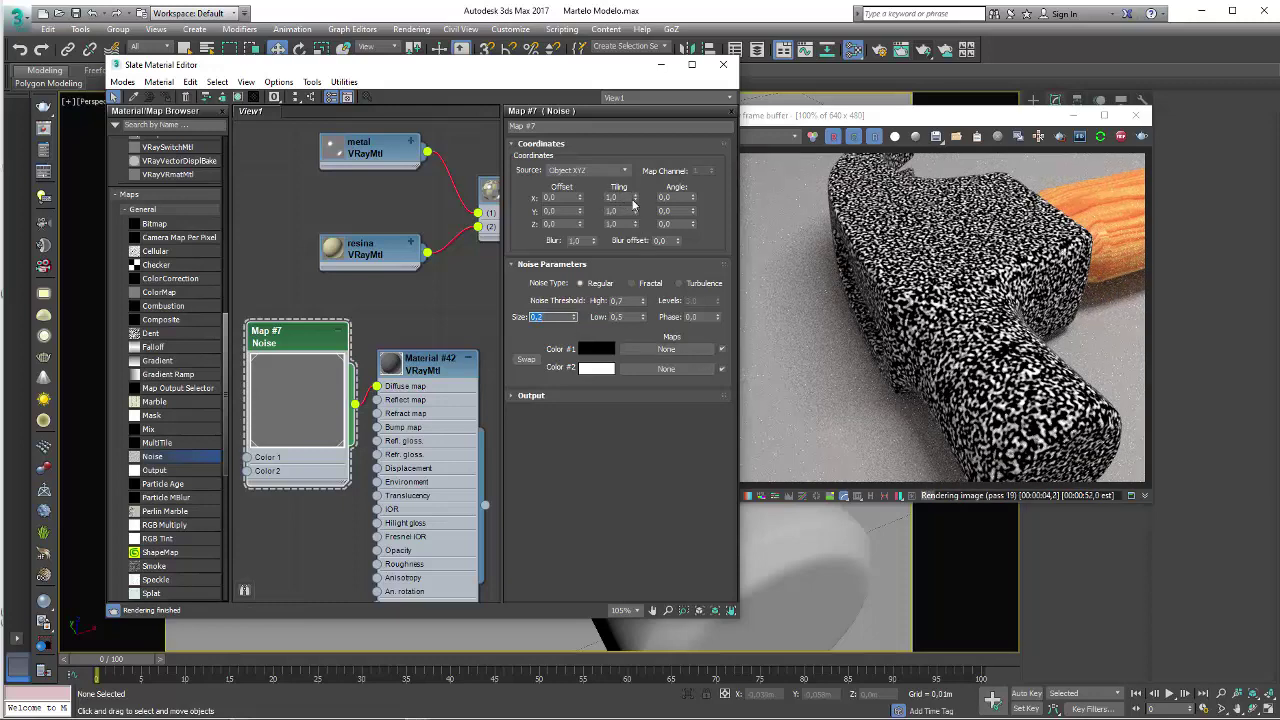
Adjust the Noise X tiling, settling on 1.0
mouse_move(634, 203)
mouse_down()
mouse_move(638, 186)
mouse_move(637, 199)
mouse_up()
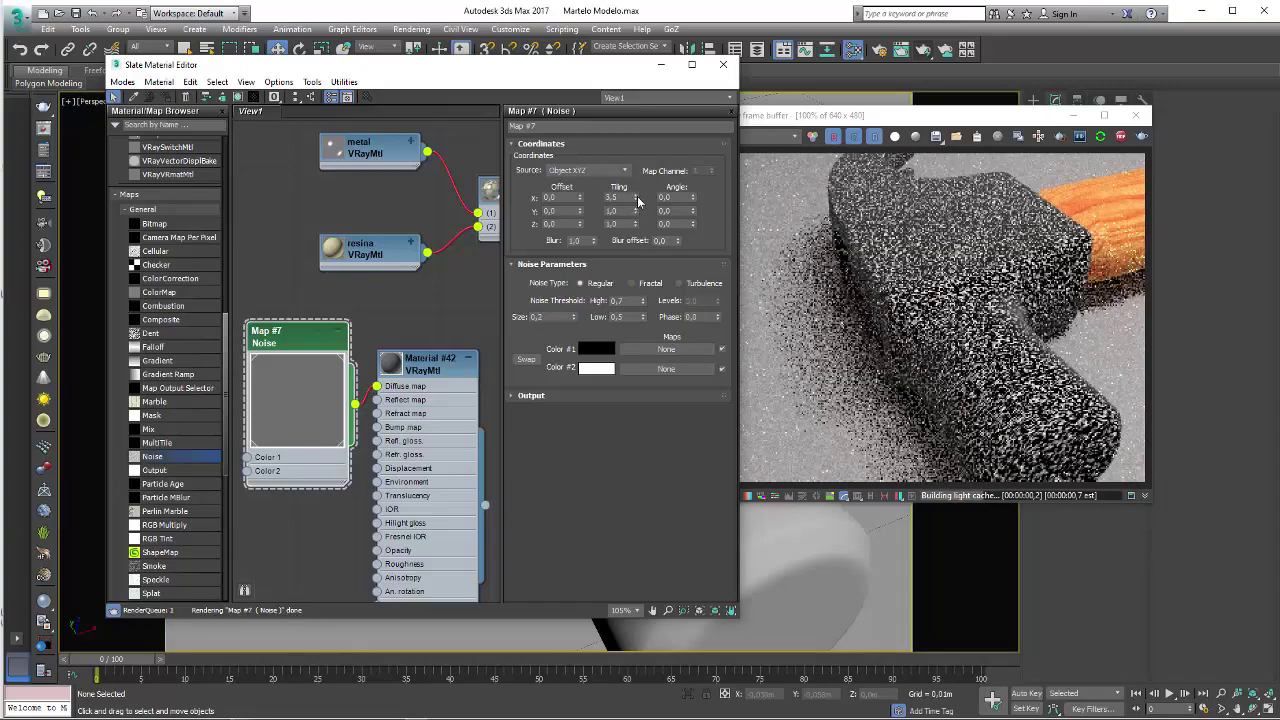
drag(638, 201, 638, 198)
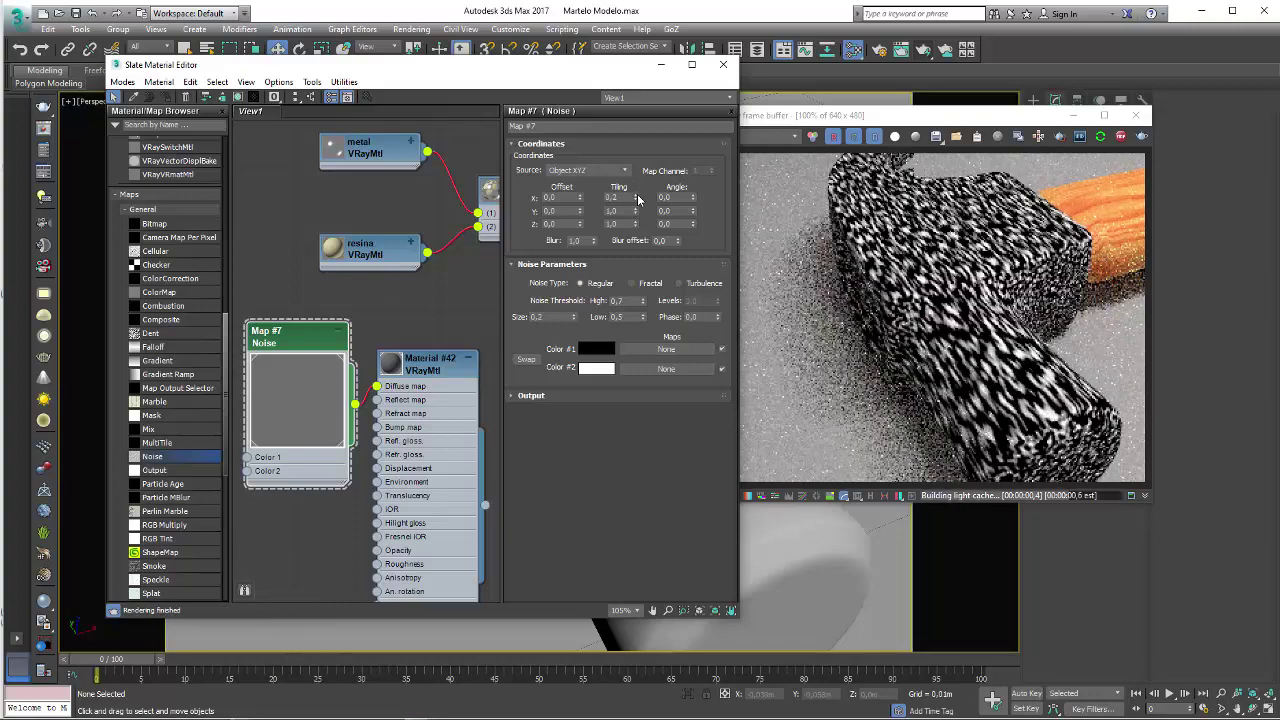
click(638, 201)
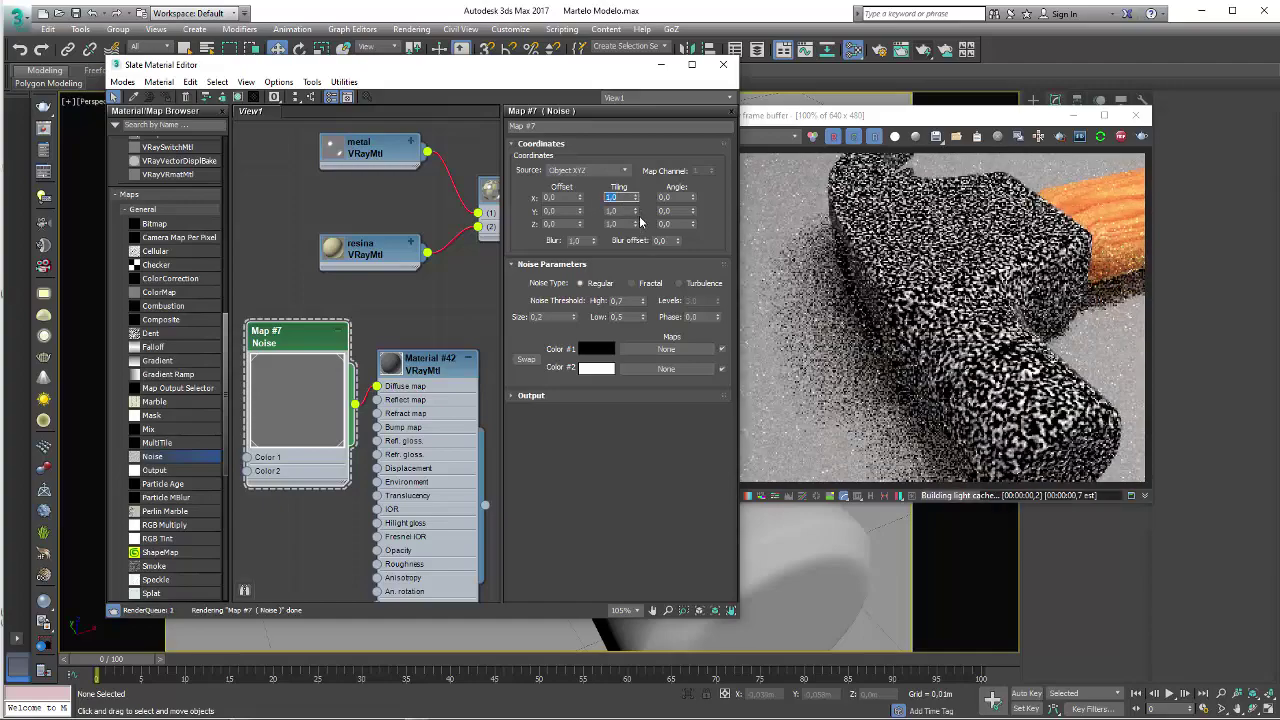
key(Return)
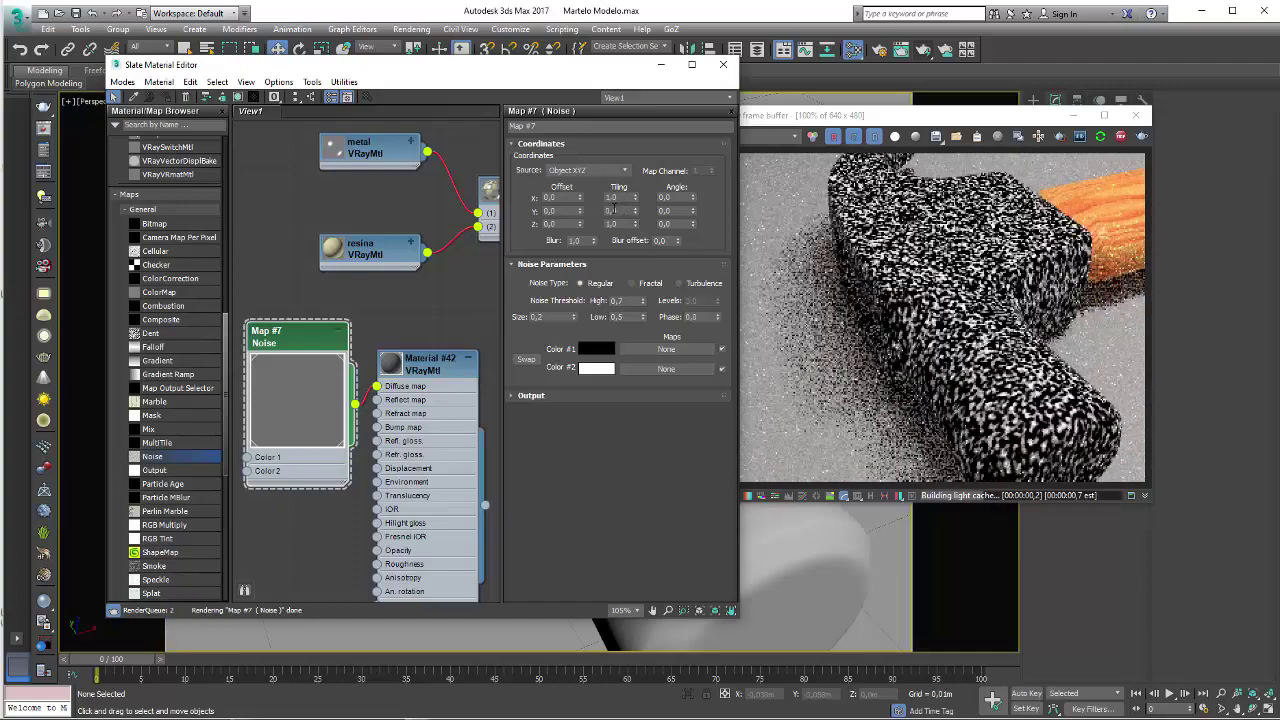
Try Y tiling 0,01, restore it to 1, and set Z tiling to 0,05
double_click(612, 211)
text(0,01)
key(Return)
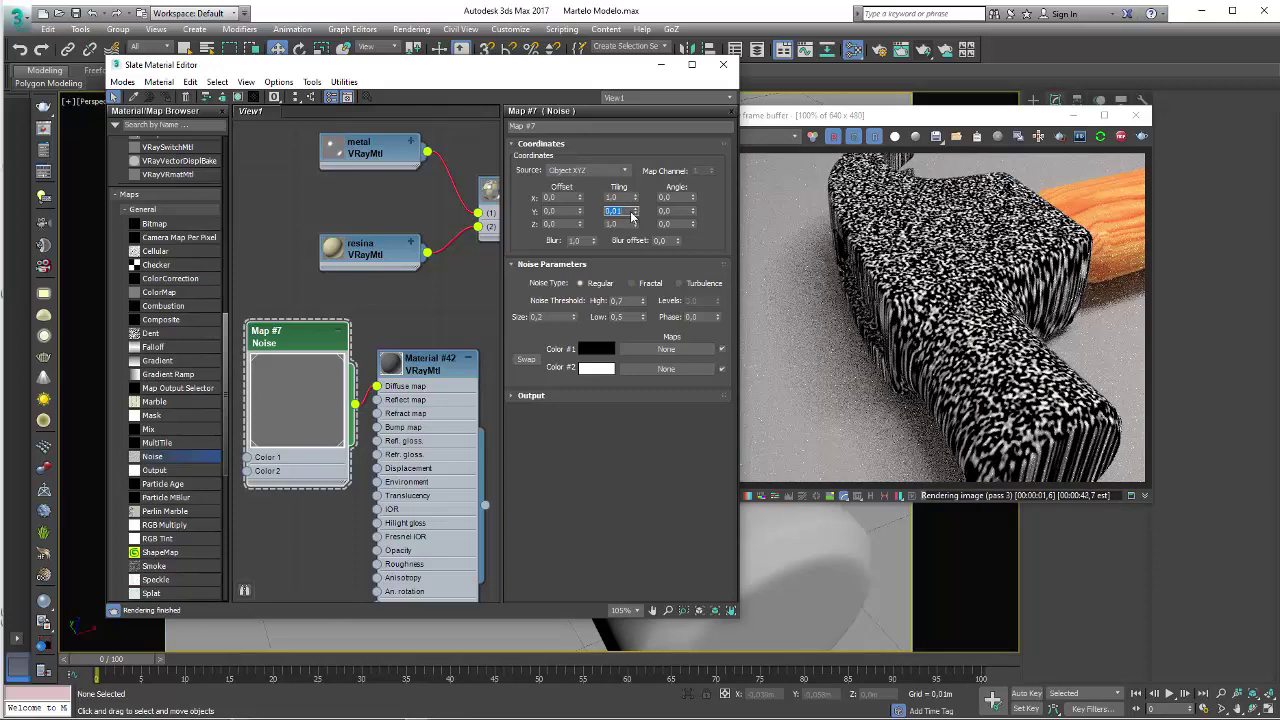
text(1)
key(Tab)
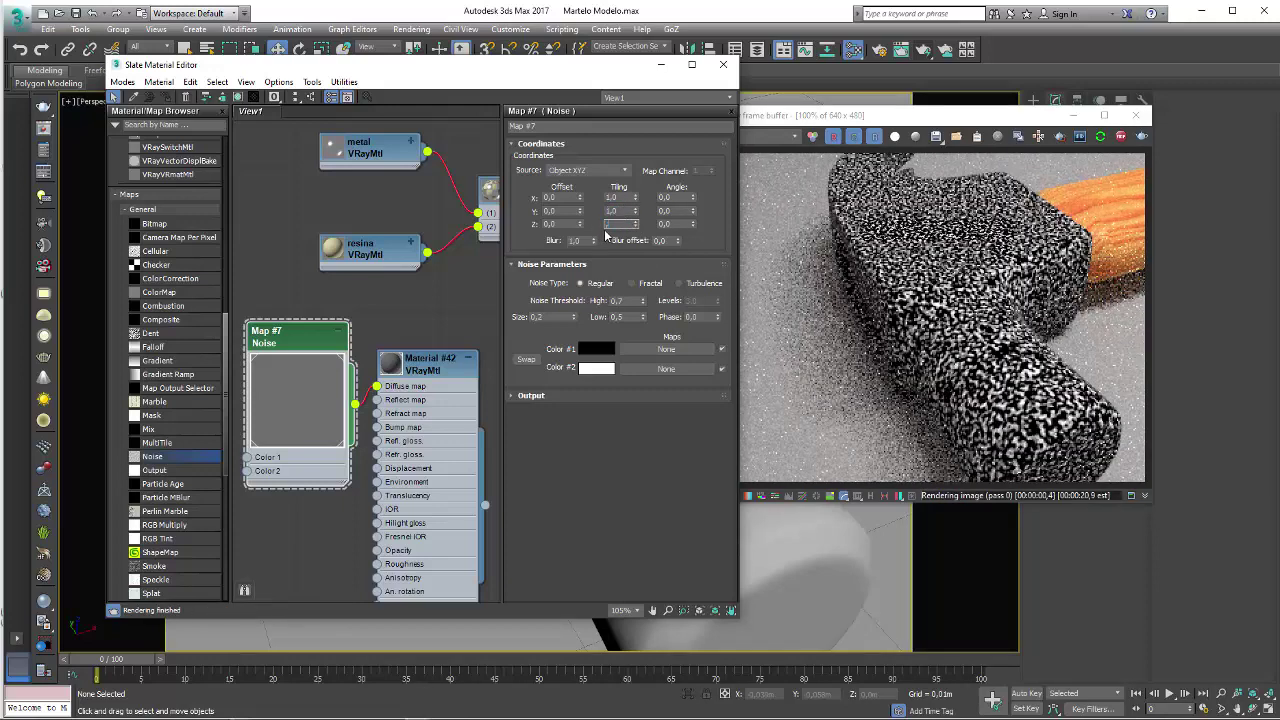
key(Return)
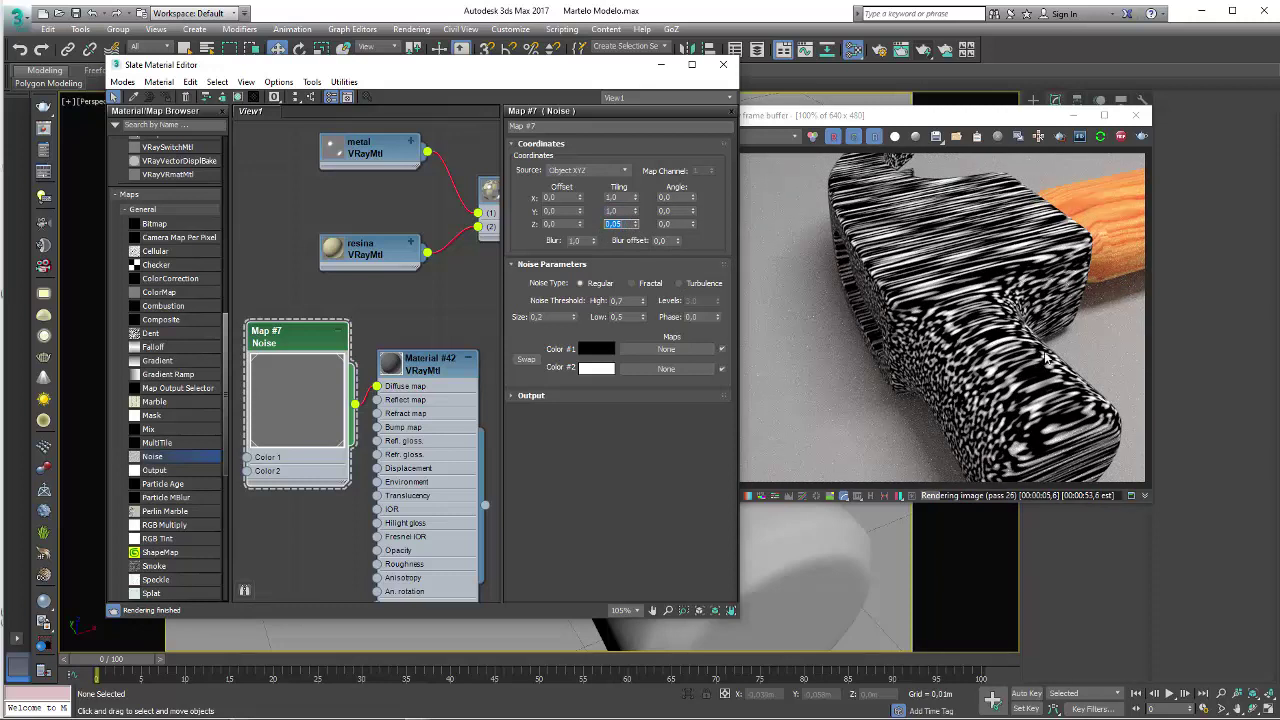
drag(295, 349, 295, 320)
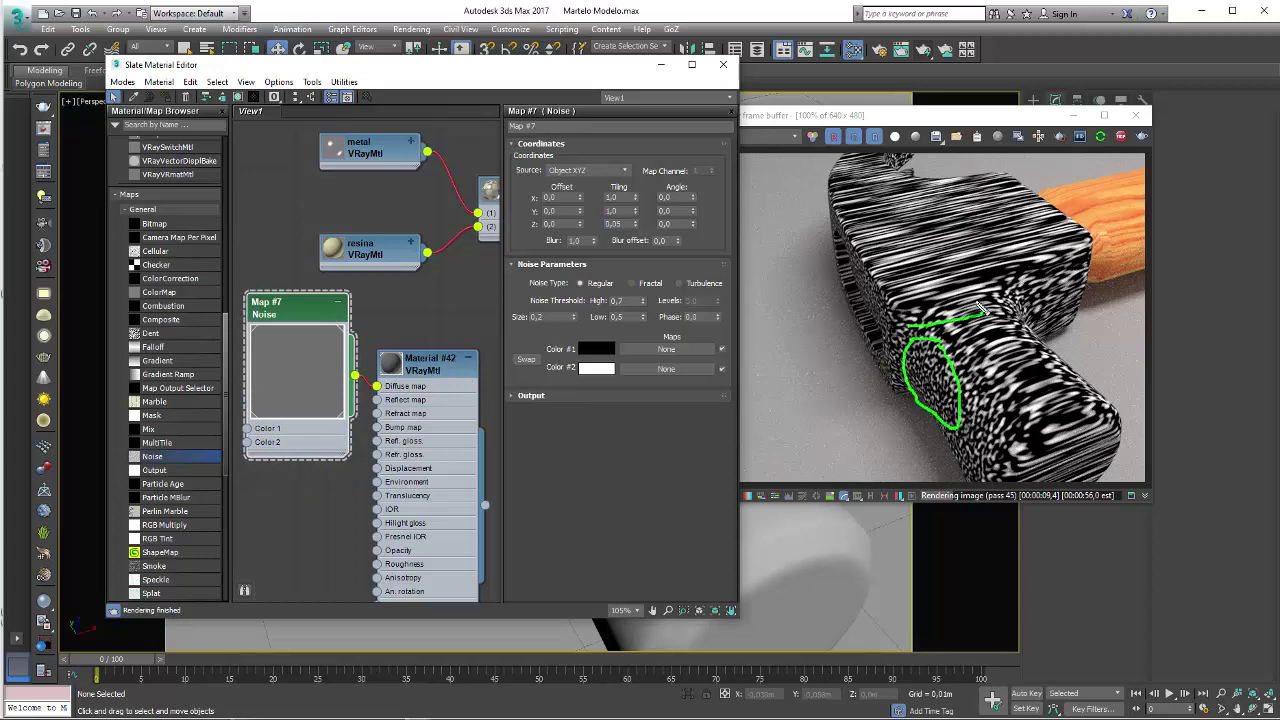
drag(918, 283, 1092, 240)
Set the Noise coordinate source to Explicit Map Channel
key(Escape)
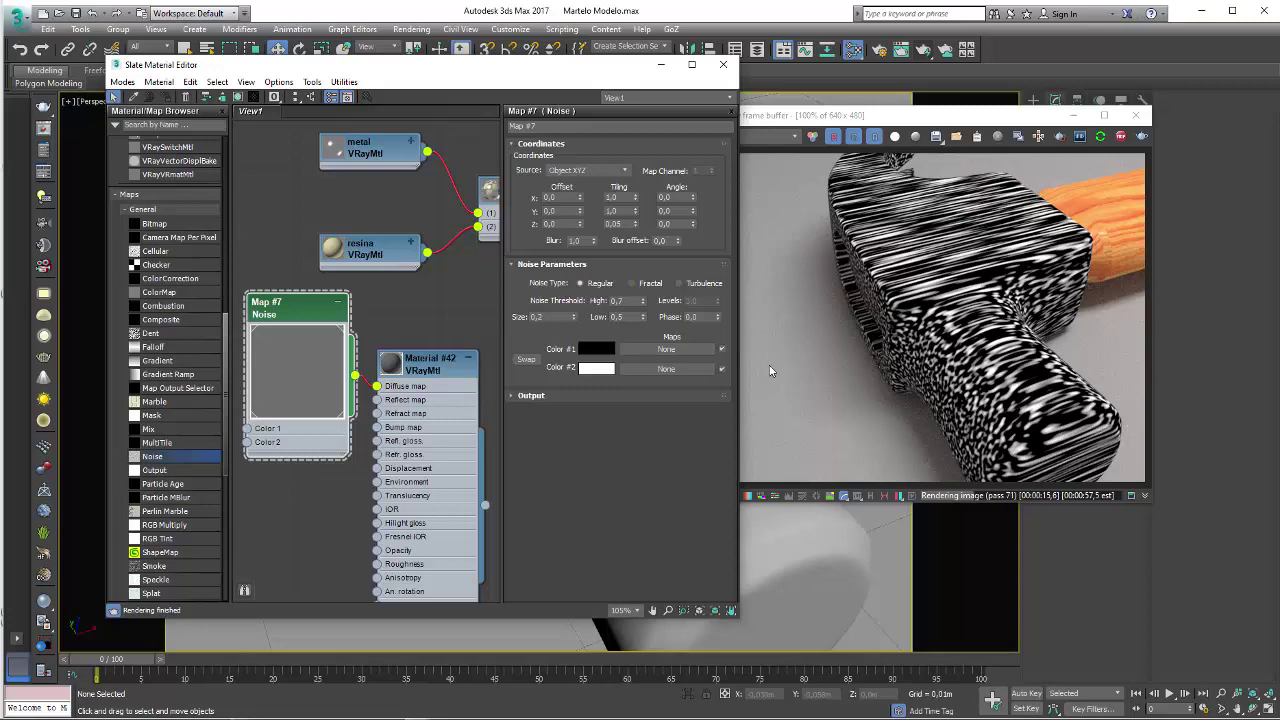
click(596, 172)
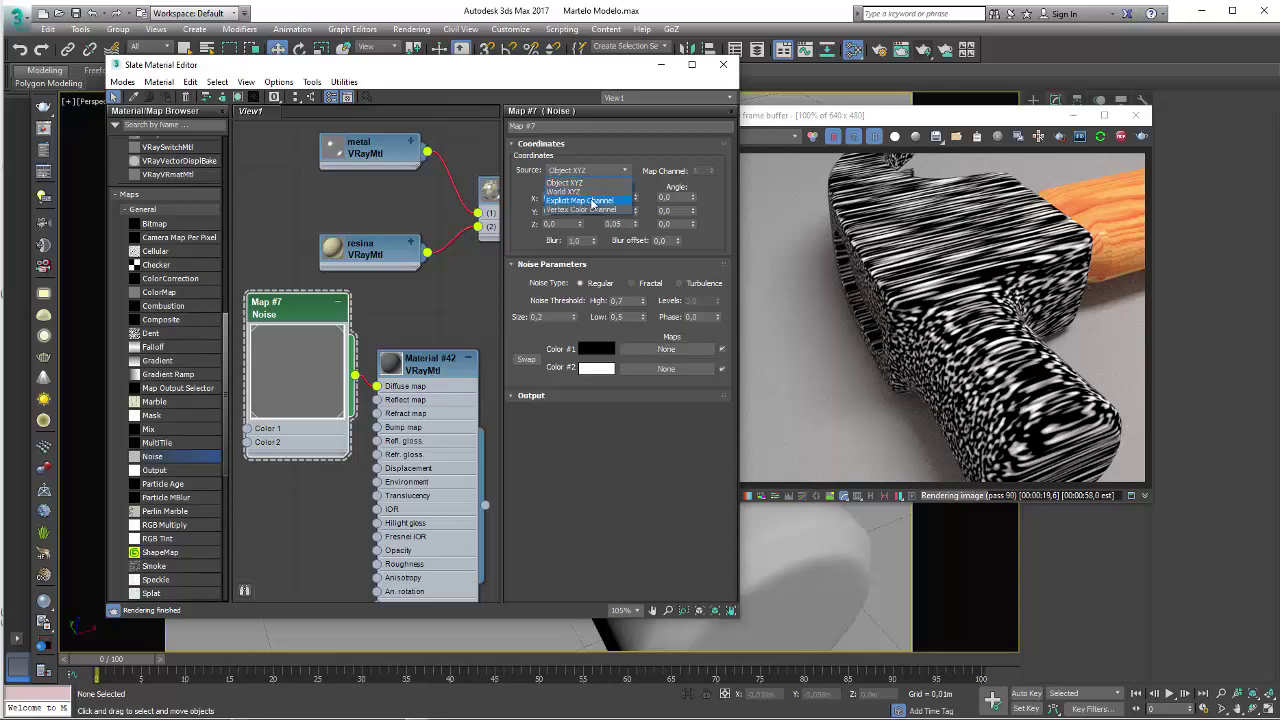
click(592, 201)
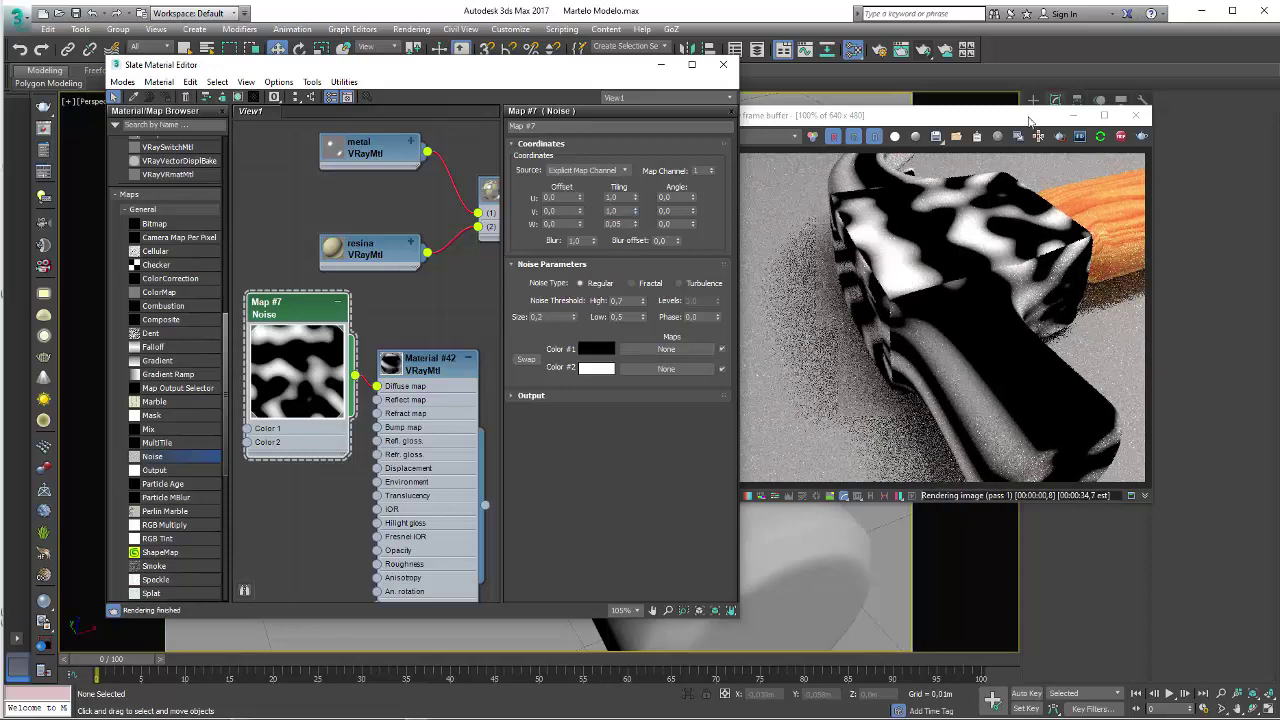
Select the hammer head, tuck the material editor away, and disable the top TurboSmooth
drag(1040, 116, 660, 76)
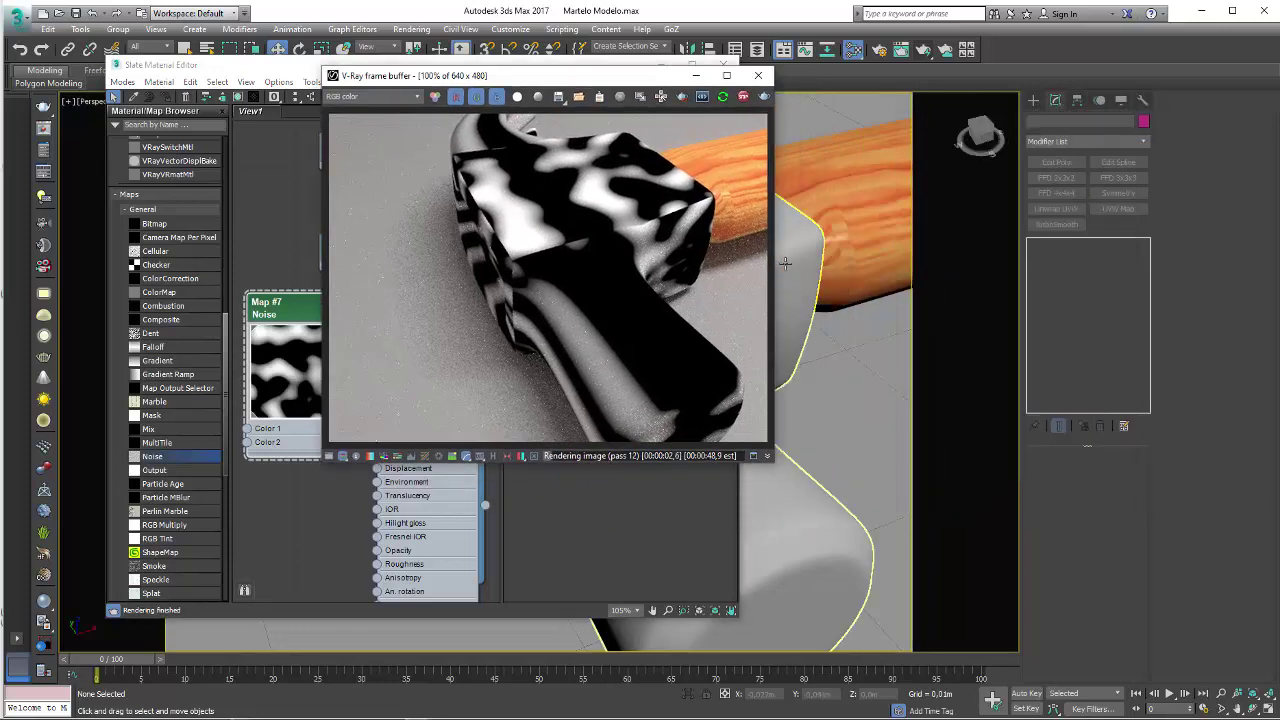
click(794, 254)
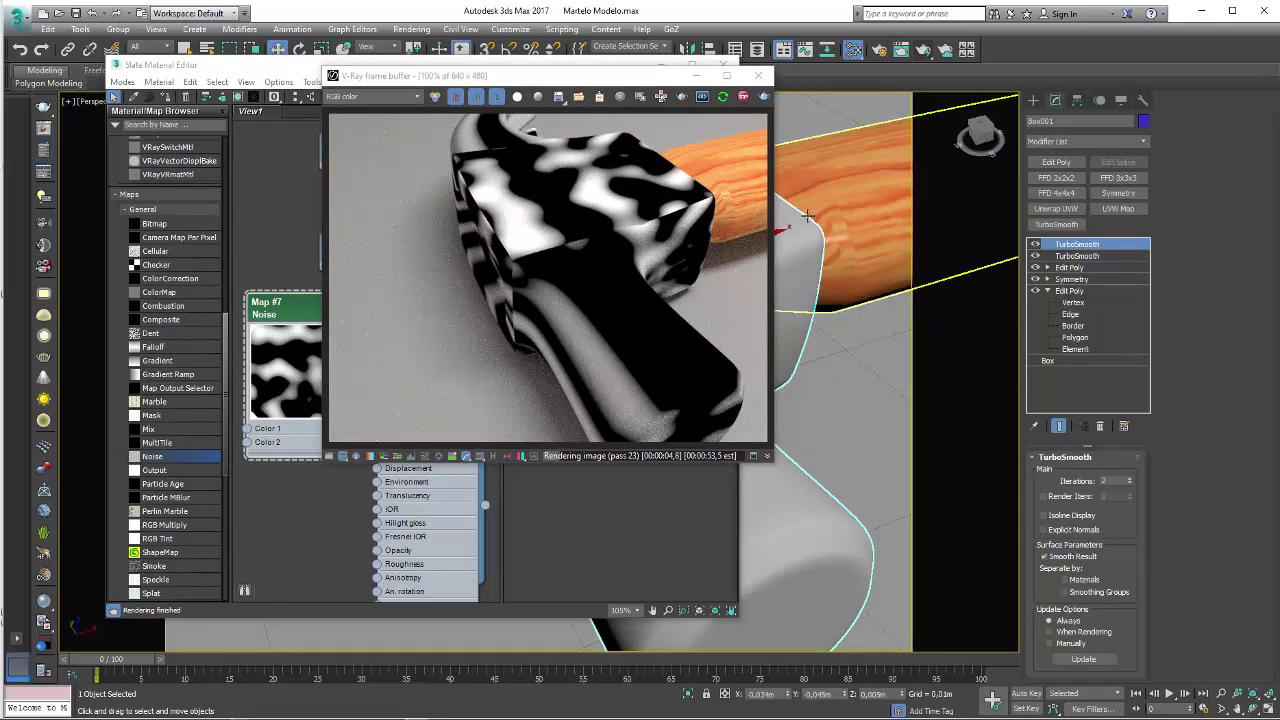
alt+middle_drag(806, 215, 790, 240)
drag(600, 76, 530, 104)
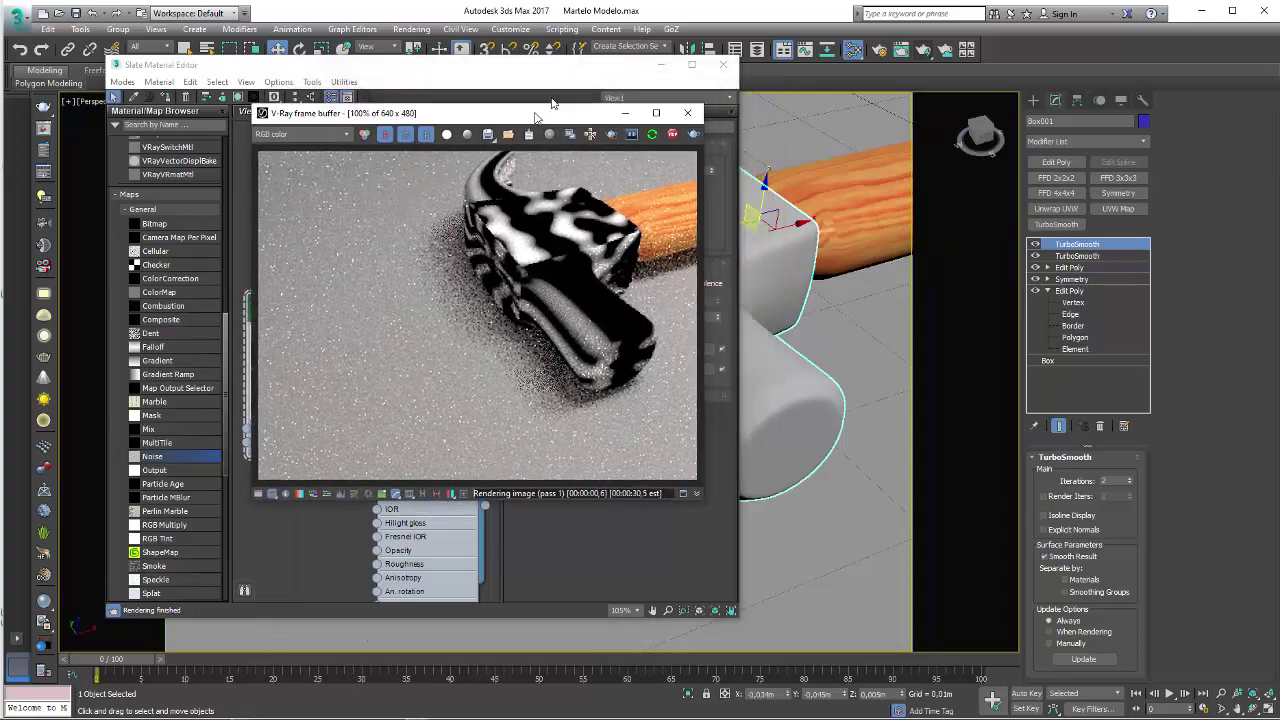
click(660, 66)
drag(450, 103, 200, 111)
scroll(686, 371, up, 2)
scroll(568, 394, up, 2)
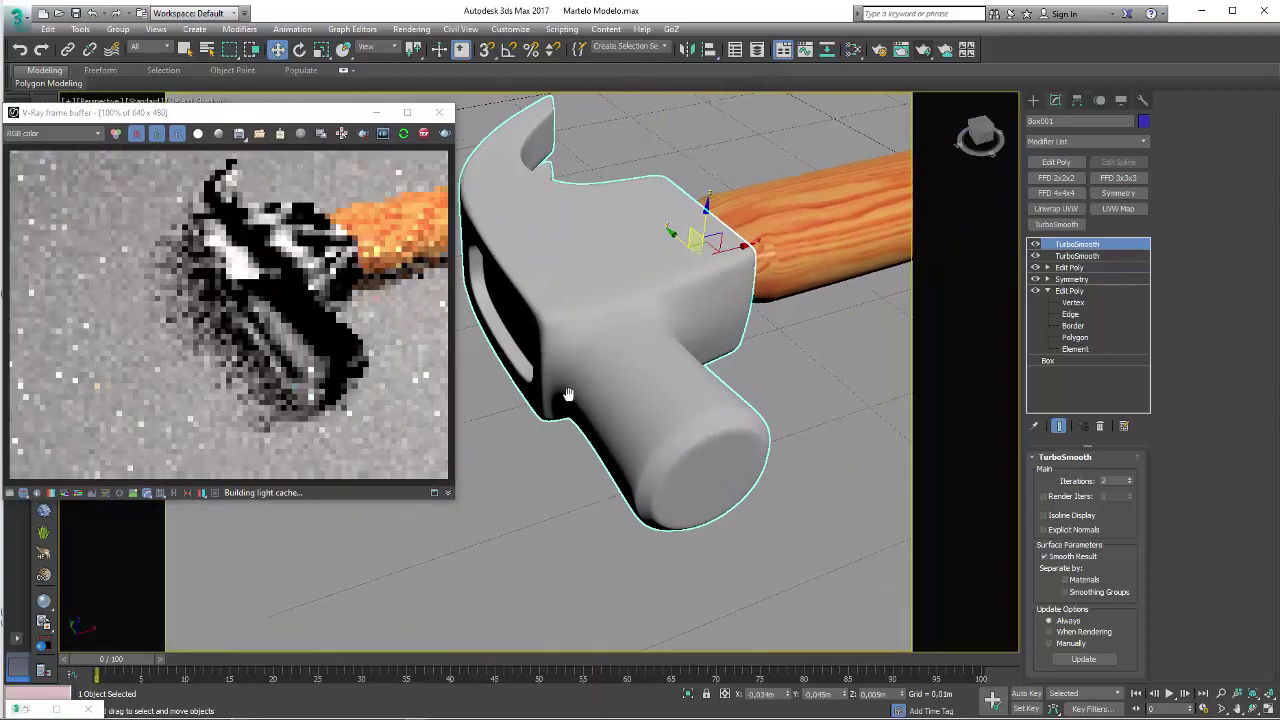
middle_drag(567, 394, 562, 414)
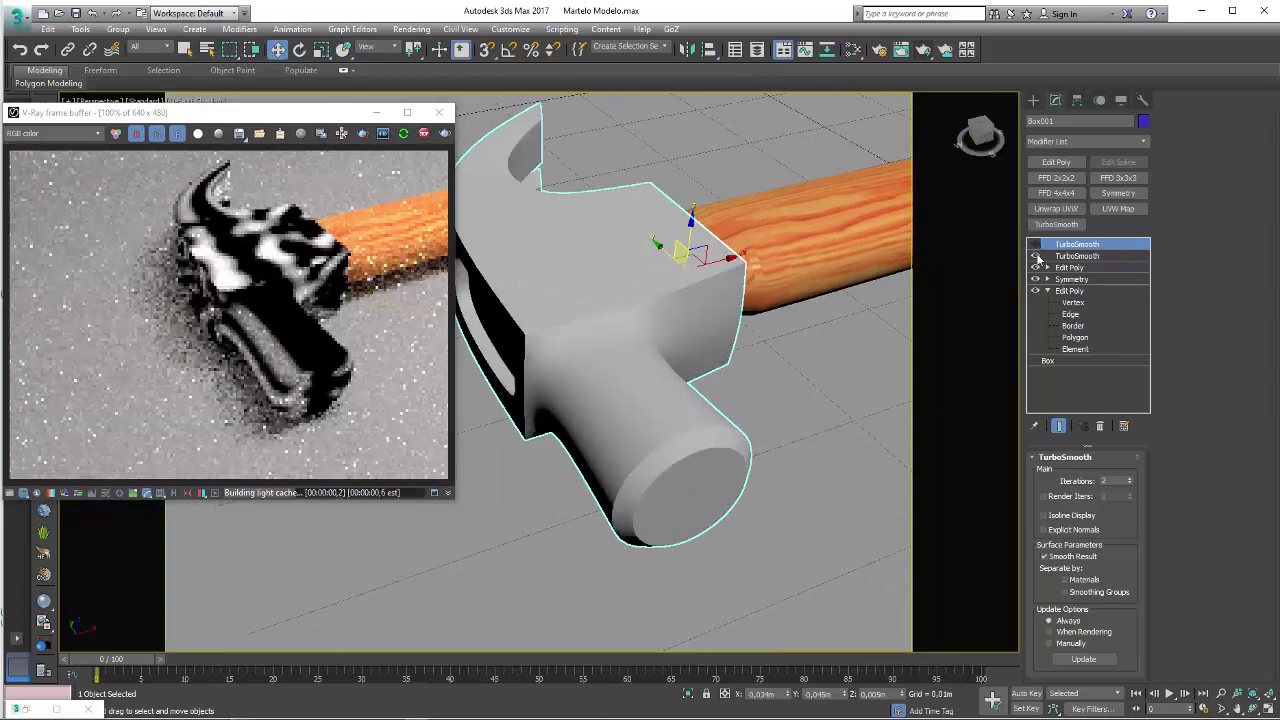
click(1036, 256)
Disable the other TurboSmooth, add a Y-aligned UVW Map above Edit Poly, and select its gizmo
click(1070, 267)
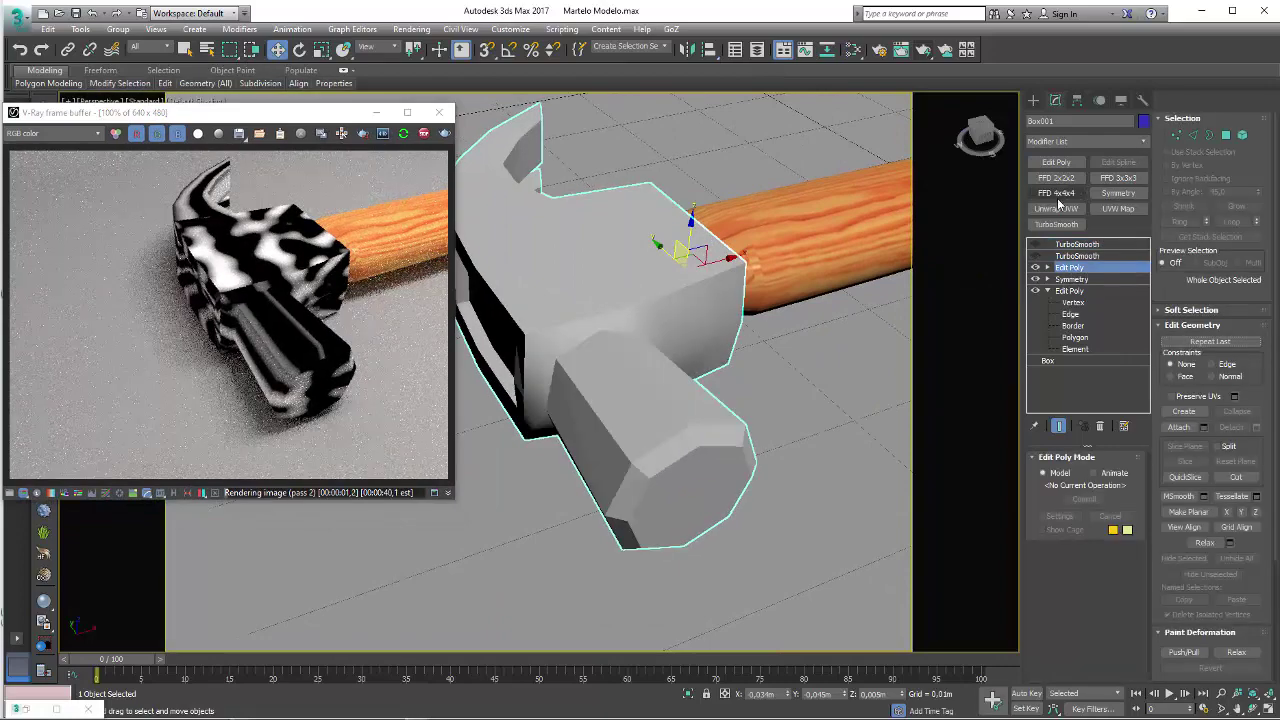
click(1118, 208)
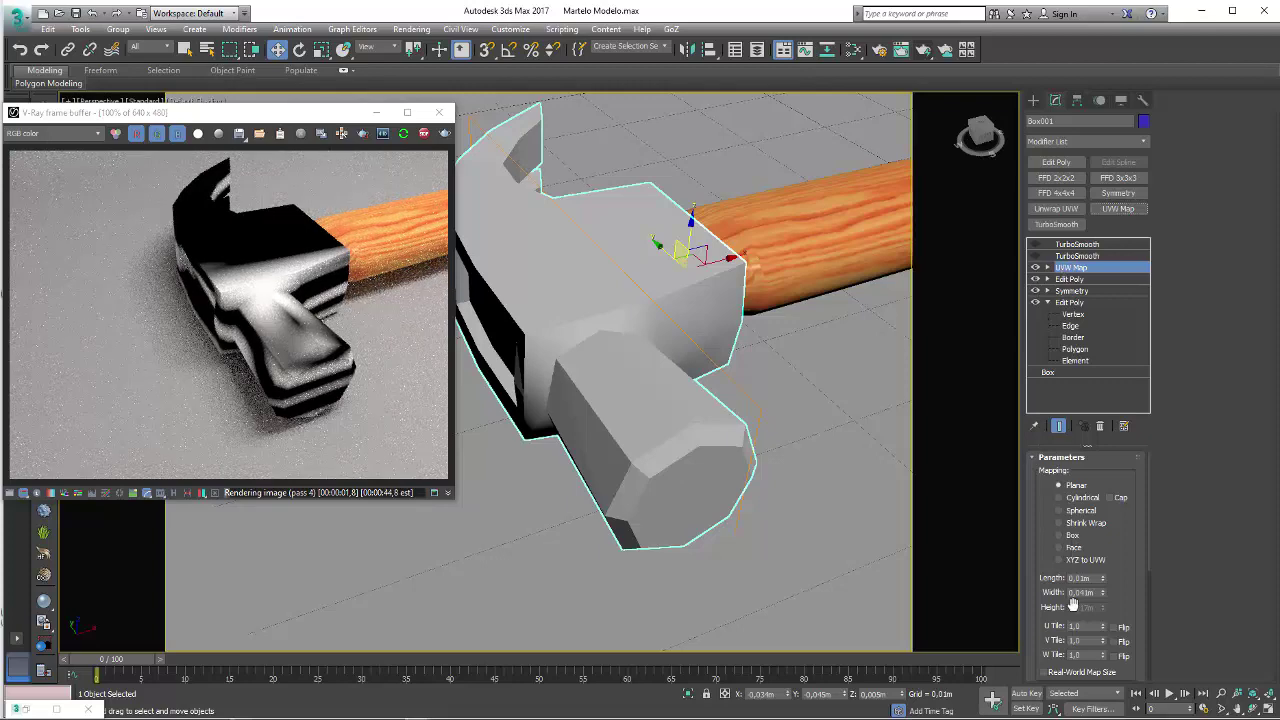
scroll(1073, 603, down, 2)
scroll(1056, 537, down, 3)
click(1082, 546)
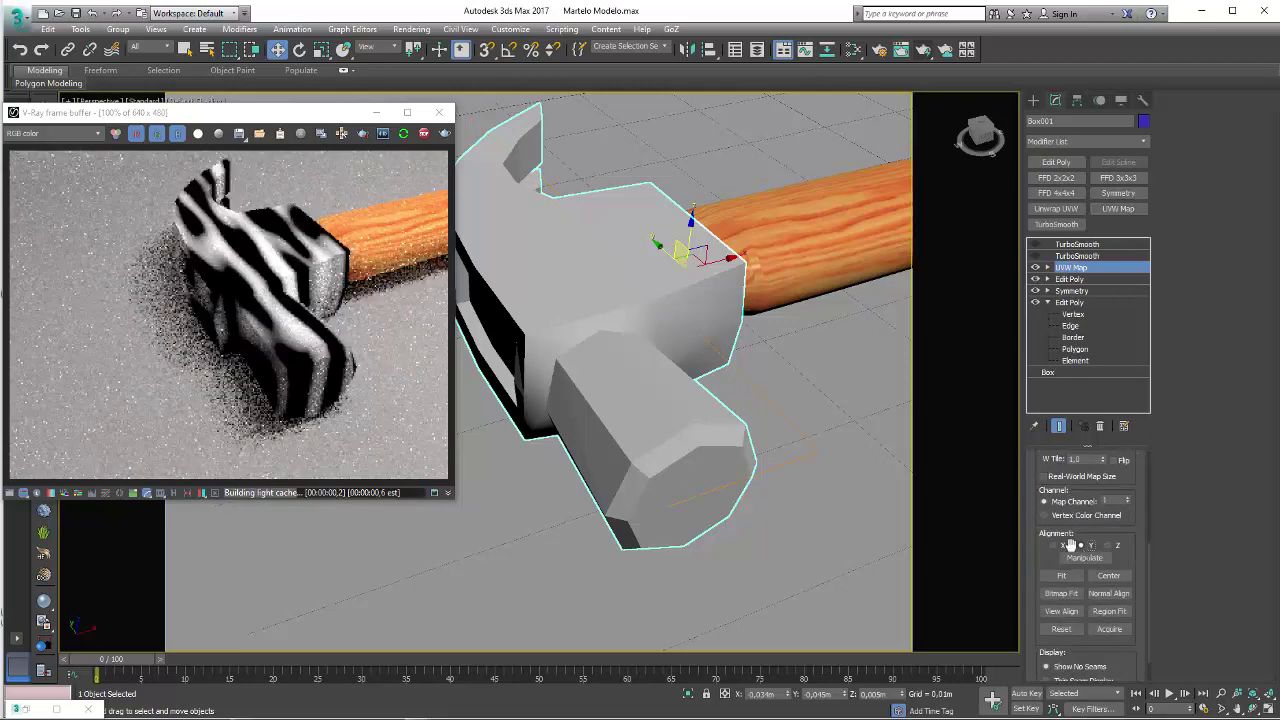
click(1047, 268)
click(1071, 279)
In wireframe view, rotate the UVW Map gizmo and scale it much larger to enlarge the noise
key(e)
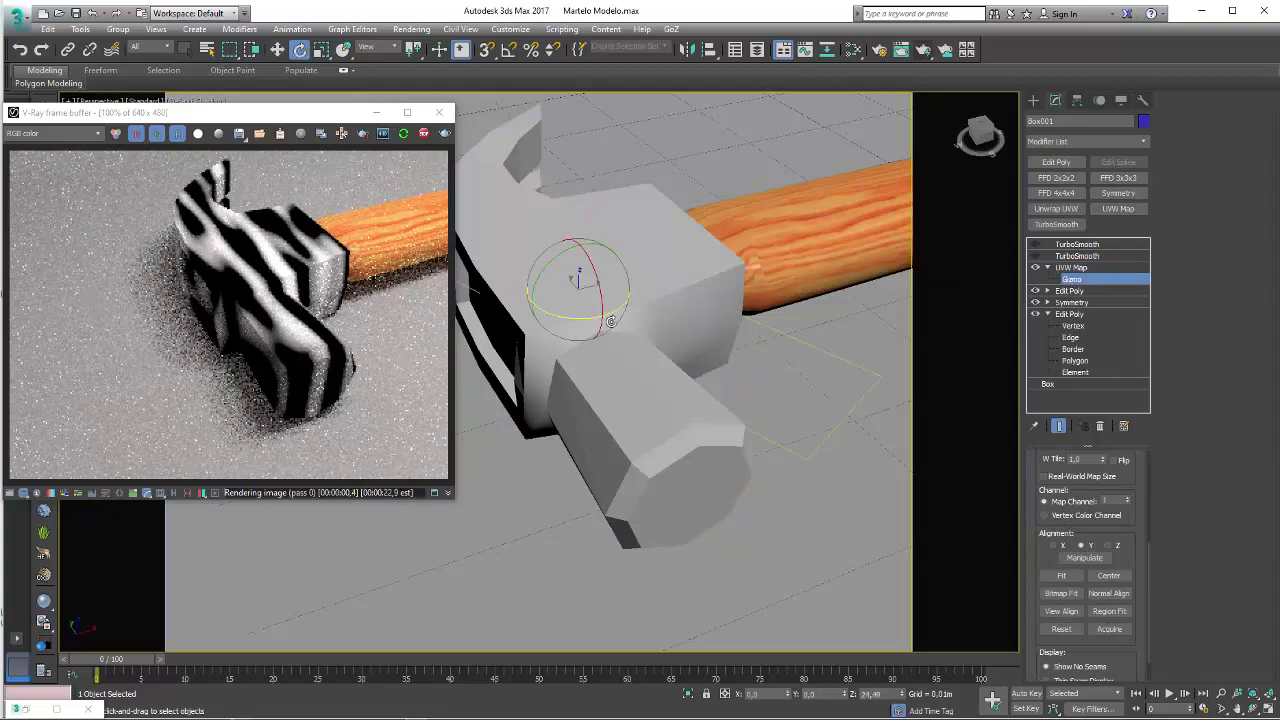
key(F3)
drag(610, 321, 685, 314)
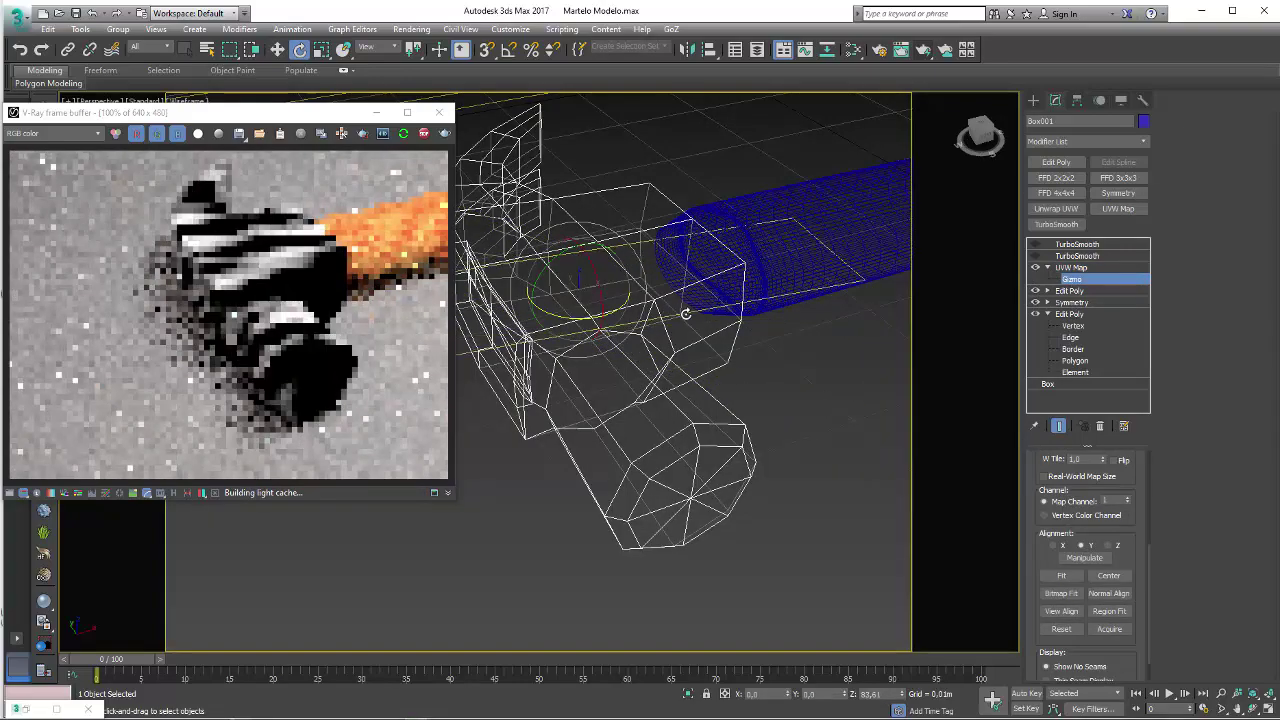
key(r)
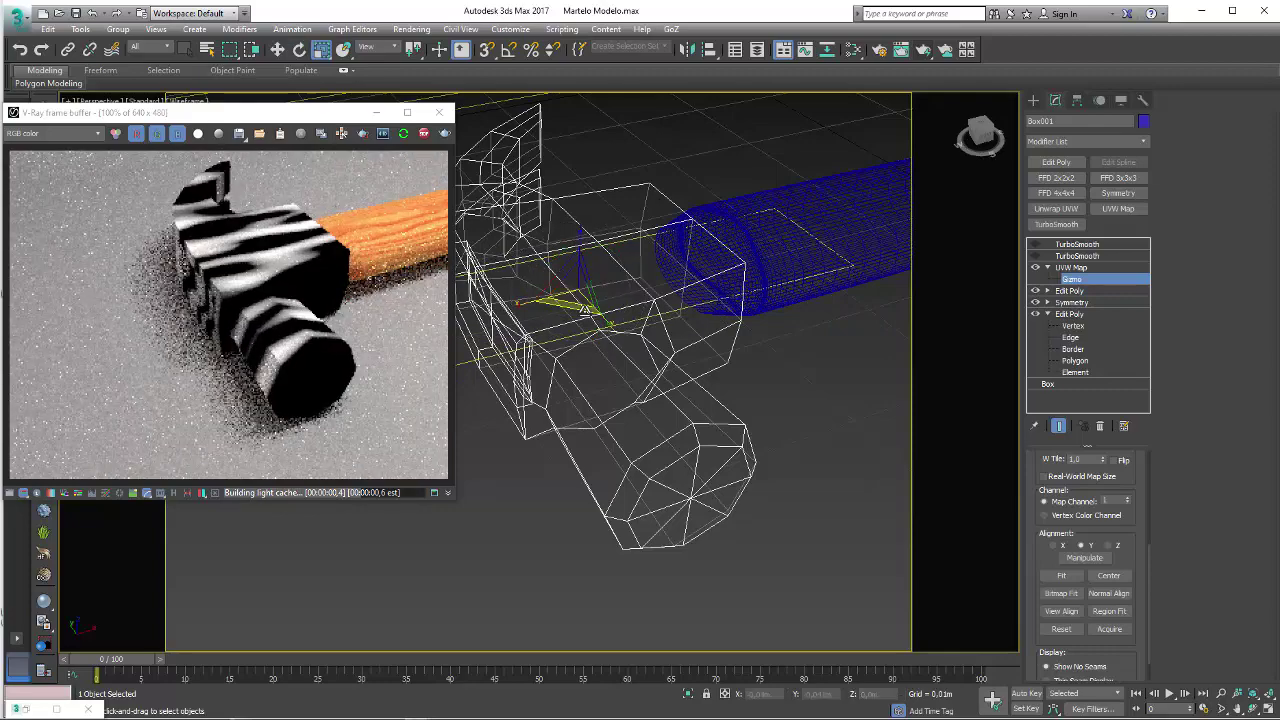
drag(605, 320, 670, 412)
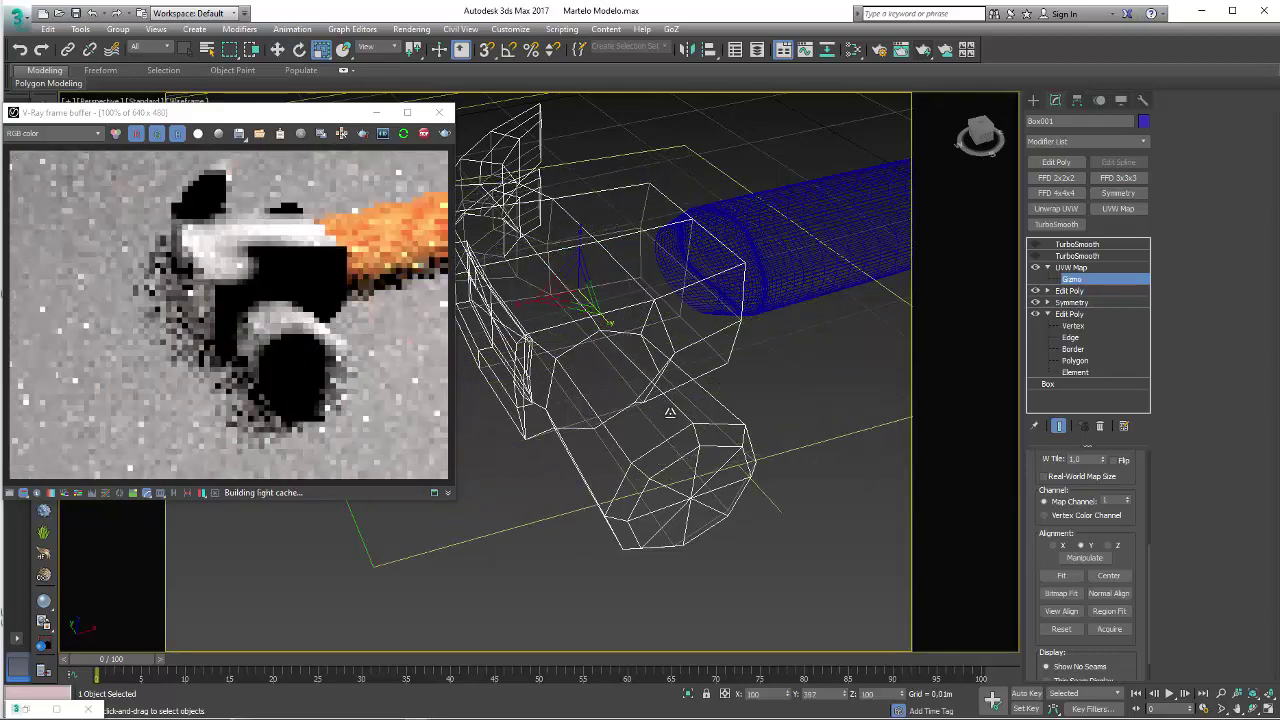
drag(585, 300, 459, 314)
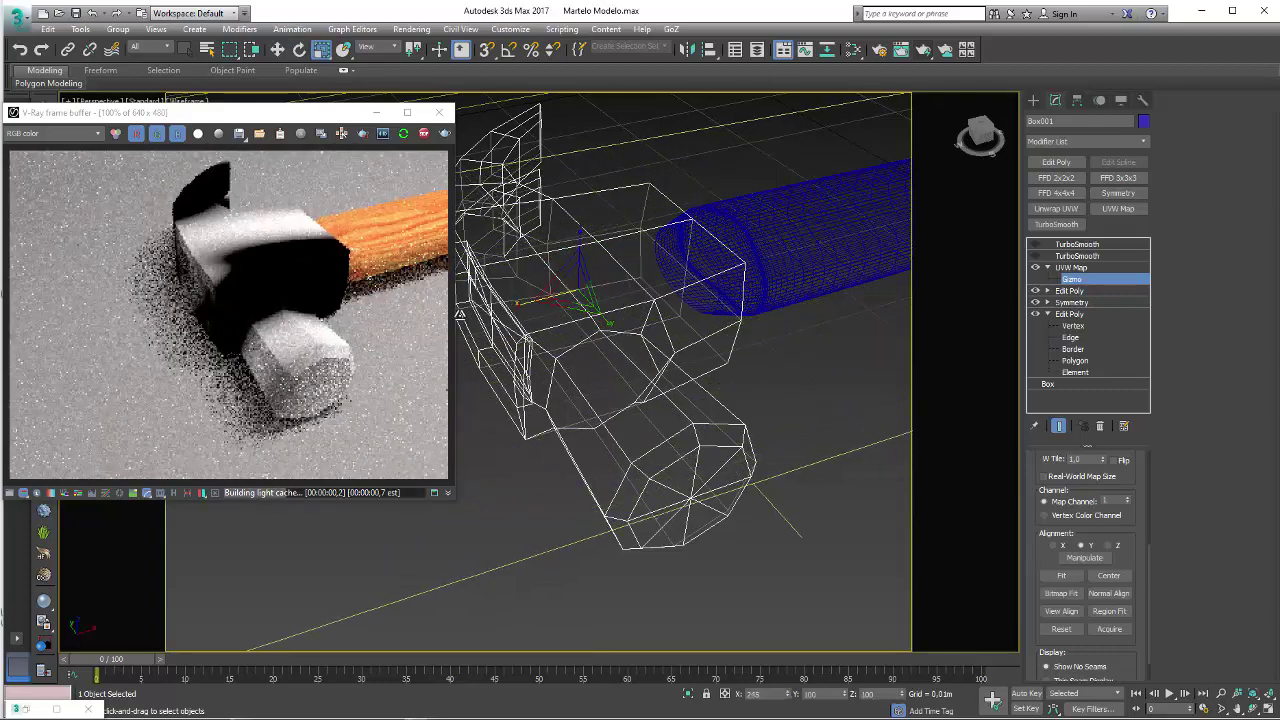
key(m)
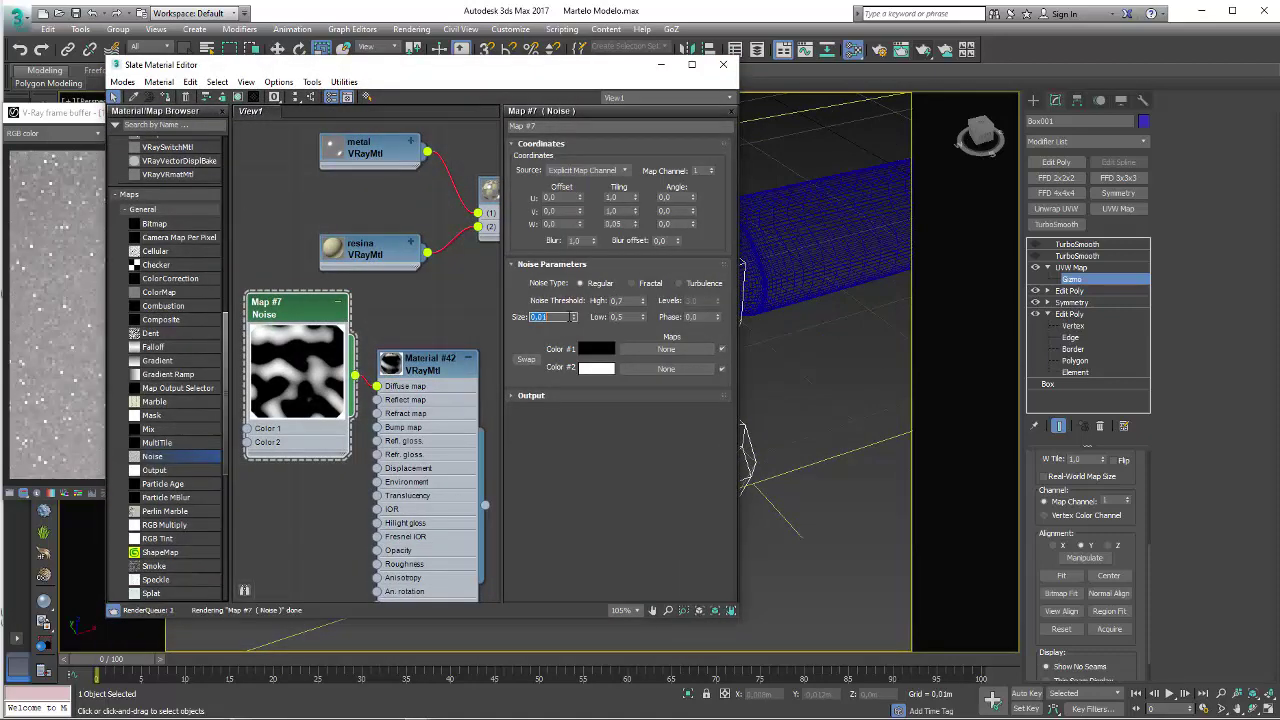
Close the material editor and scale the UVW Map gizmo down so the noise becomes fine speckle
click(660, 65)
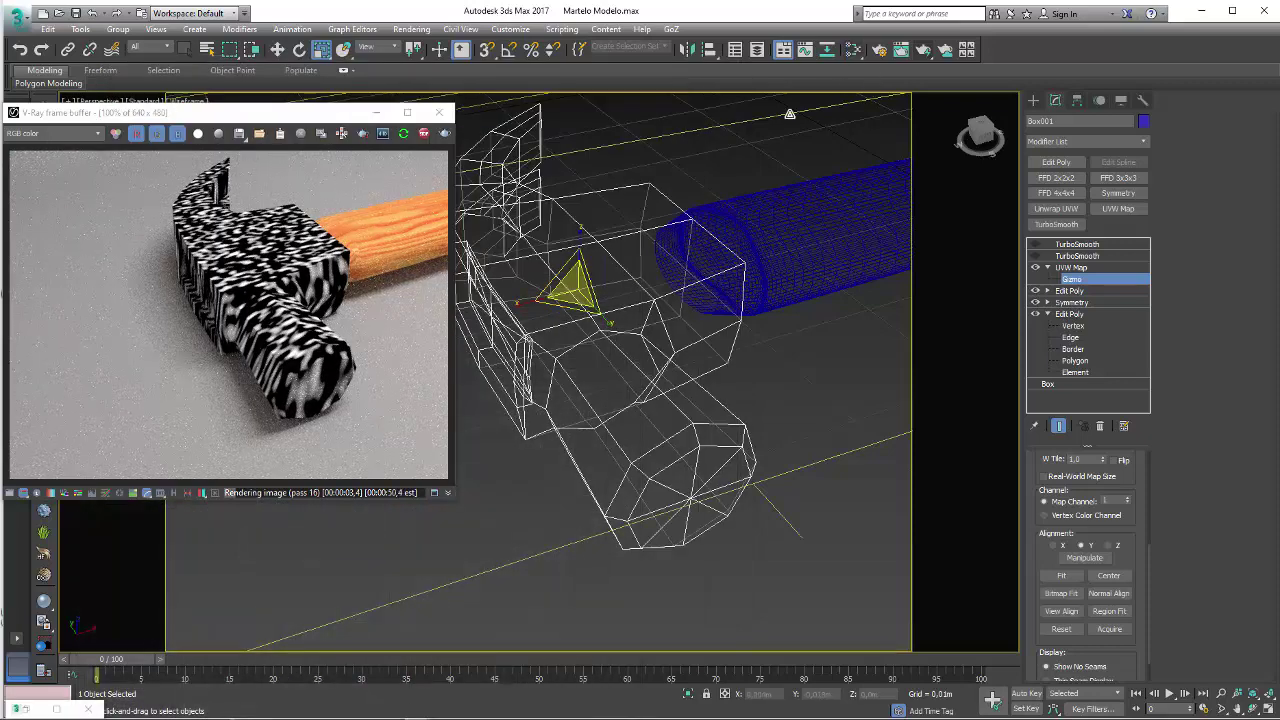
drag(569, 287, 590, 412)
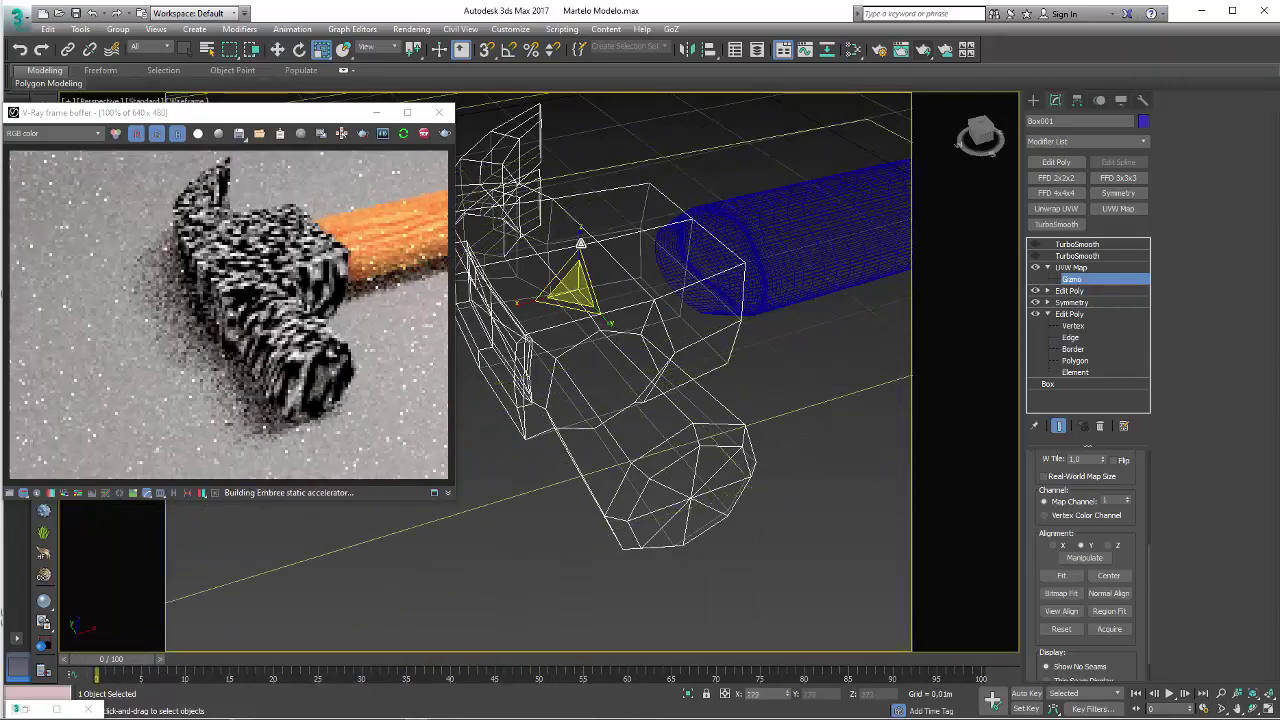
drag(575, 287, 578, 301)
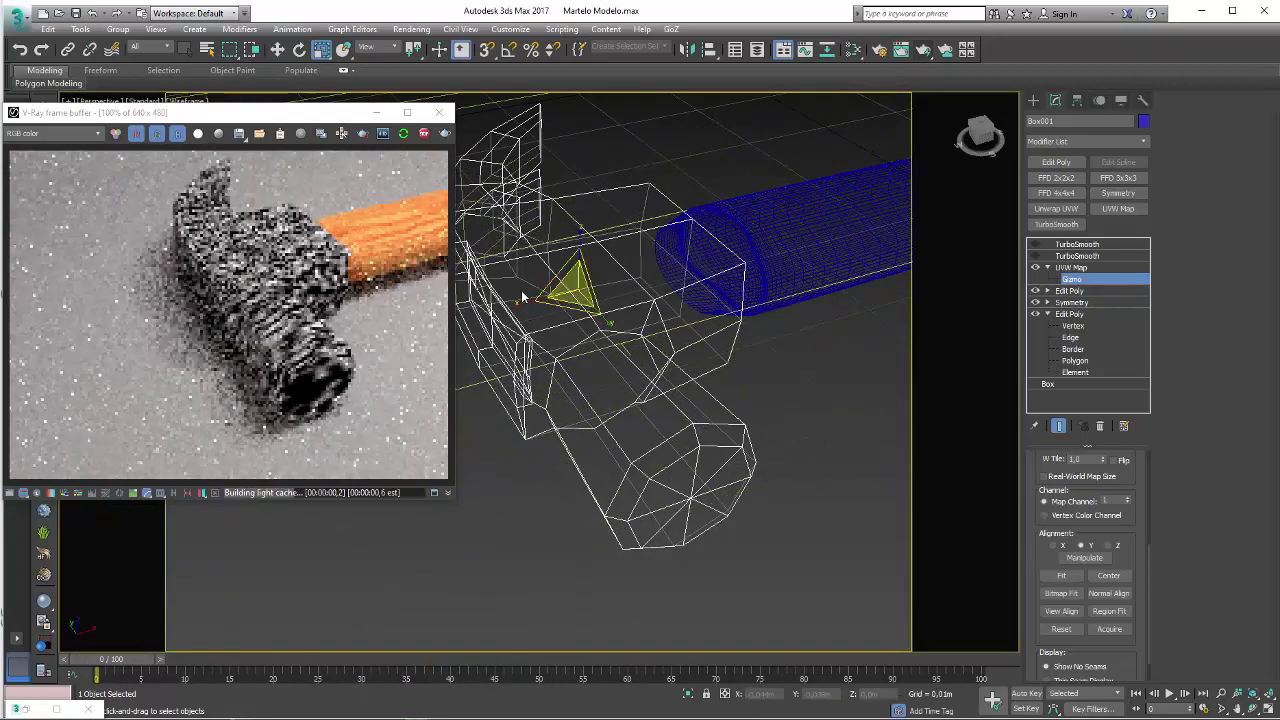
Enlarge the UVW Map gizmo around the hammer head
scroll(550, 320, down, 6)
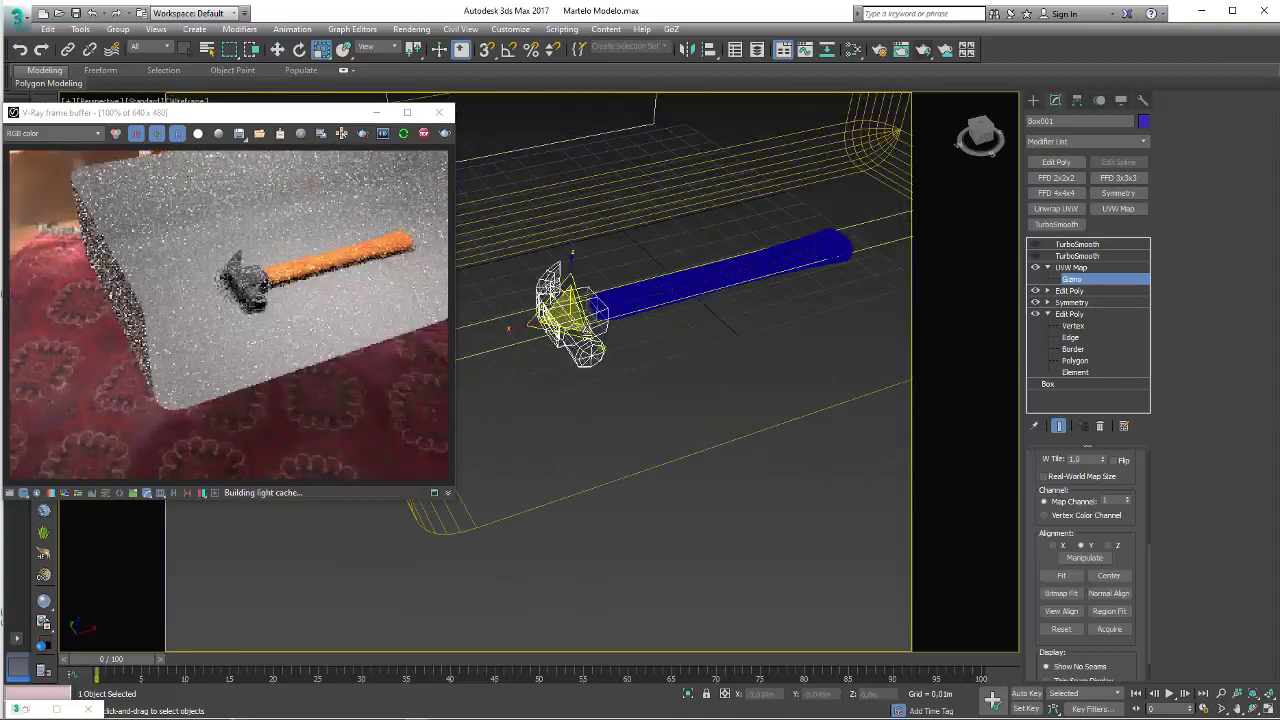
scroll(532, 338, down, 2)
scroll(556, 328, up, 4)
scroll(590, 305, up, 2)
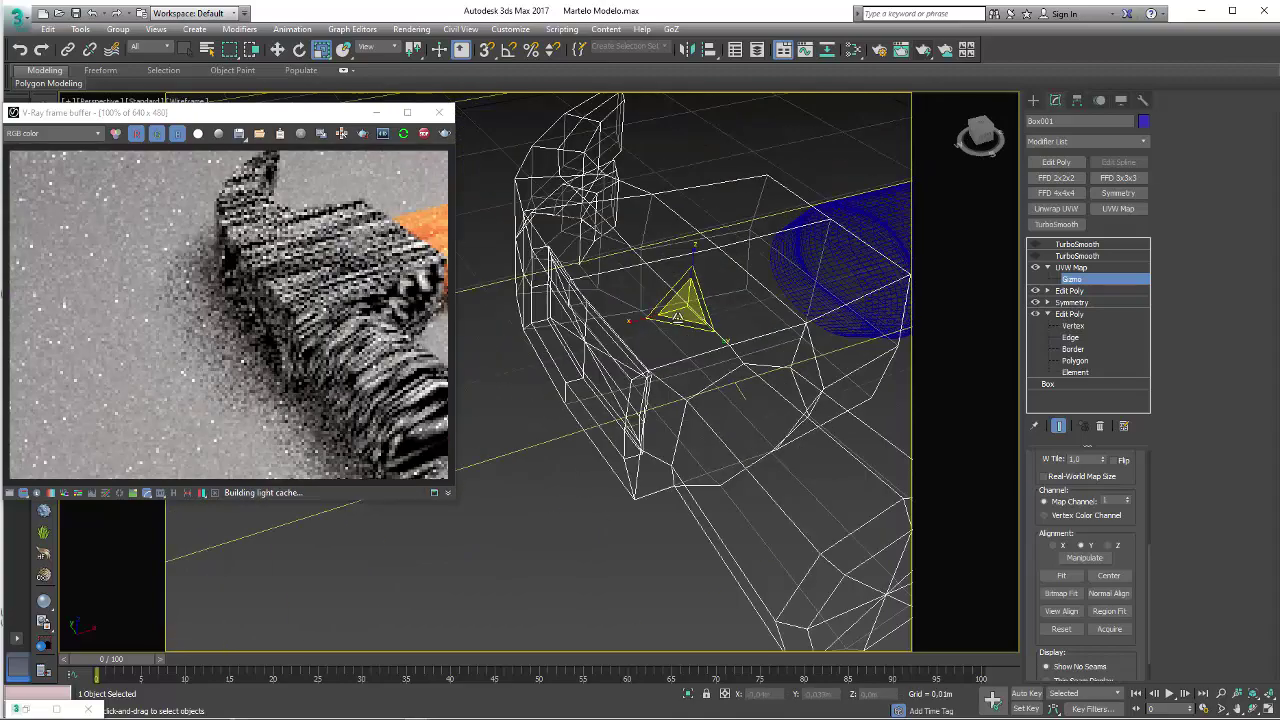
scroll(594, 302, up, 2)
drag(570, 300, 688, 327)
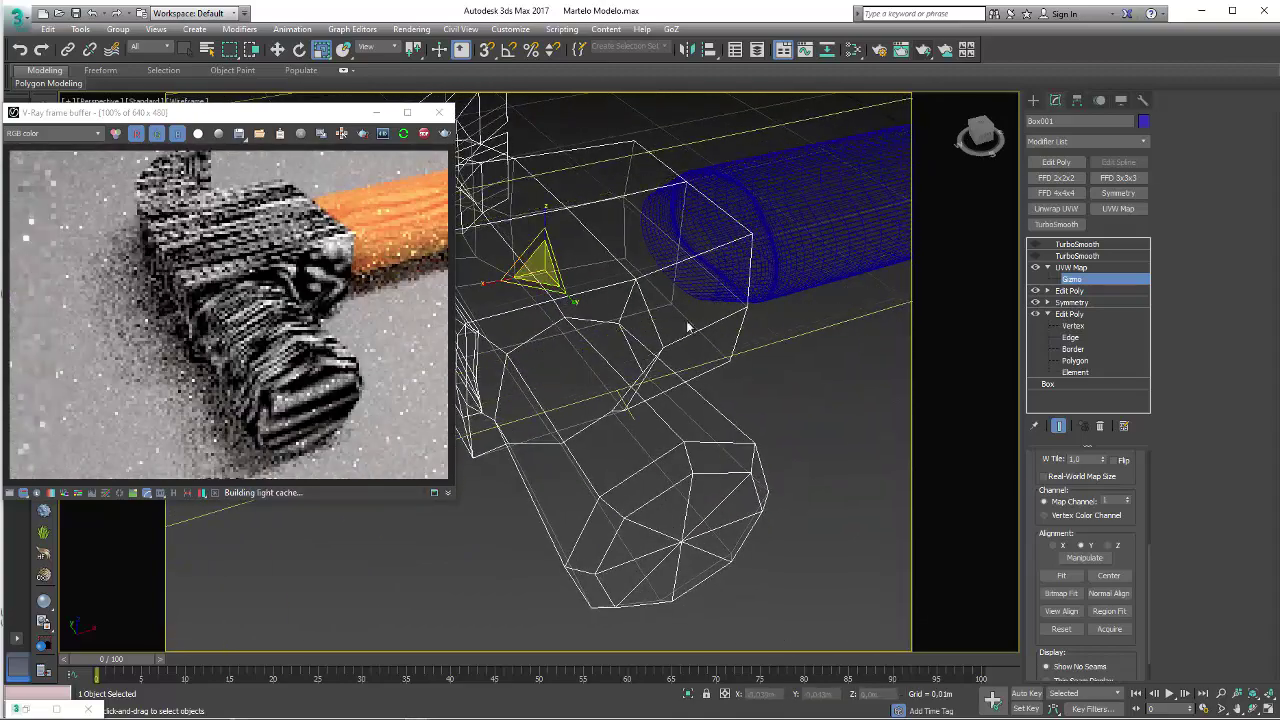
Switch the UVW Map to Box mapping, shift the gizmo, and show the Noise map node
scroll(1038, 527, up, 3)
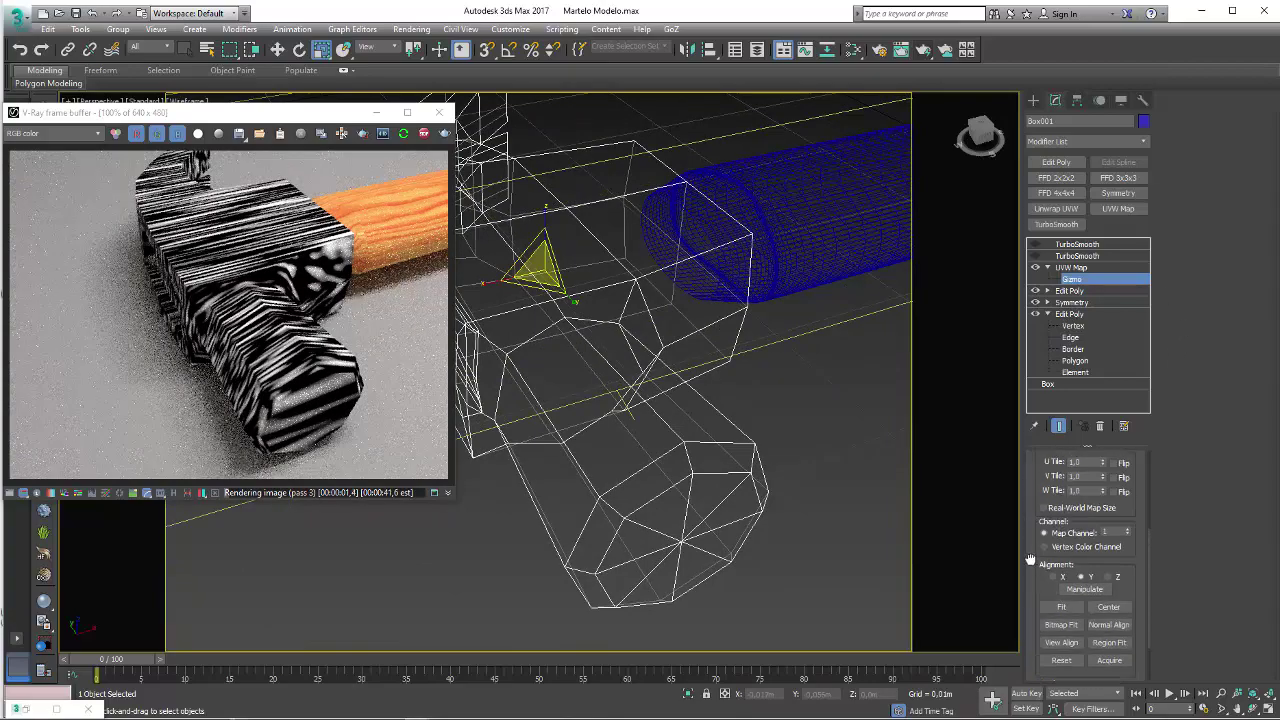
scroll(1050, 524, up, 2)
click(1060, 508)
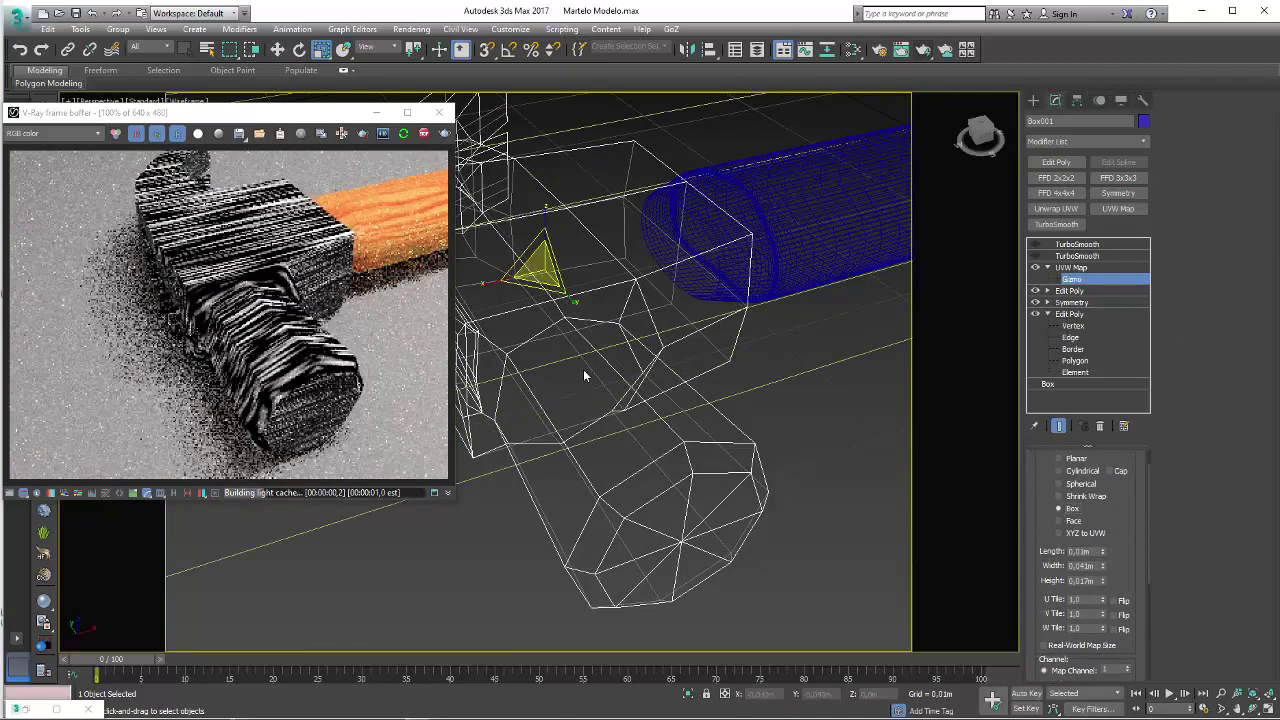
alt+middle_drag(583, 369, 666, 380)
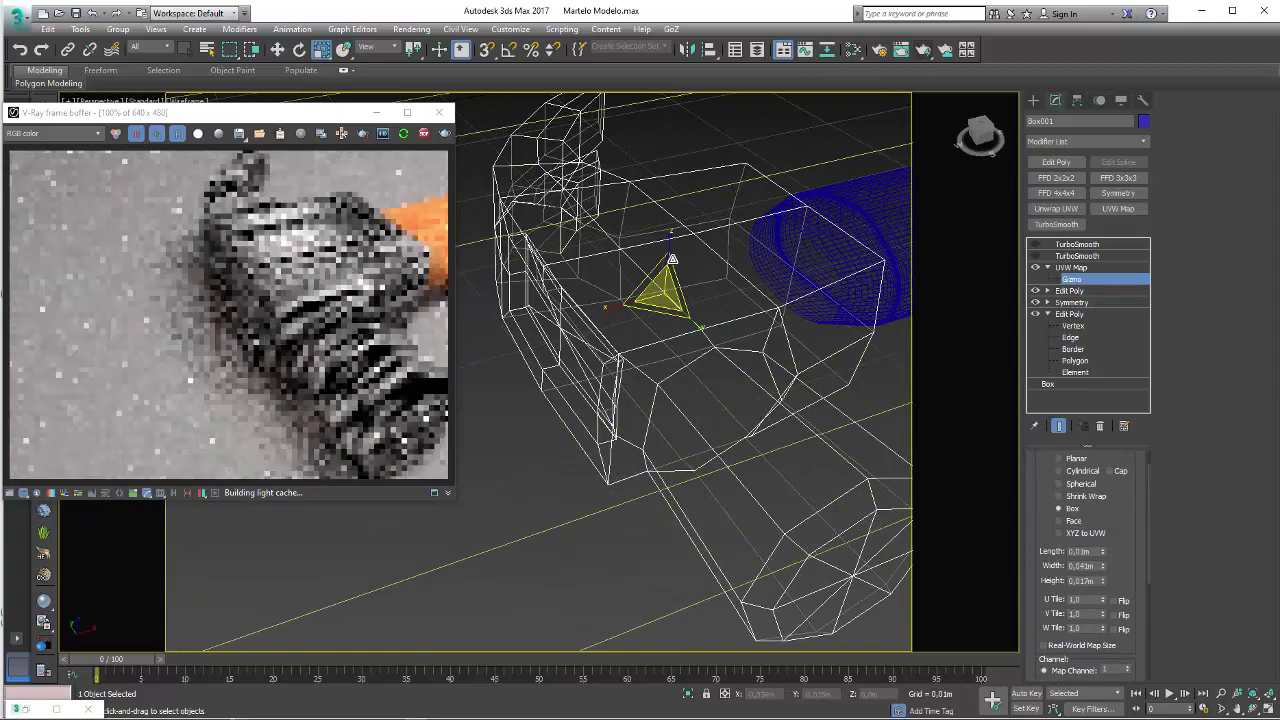
mouse_move(665, 263)
mouse_down()
mouse_move(674, 357)
mouse_move(674, 343)
mouse_up()
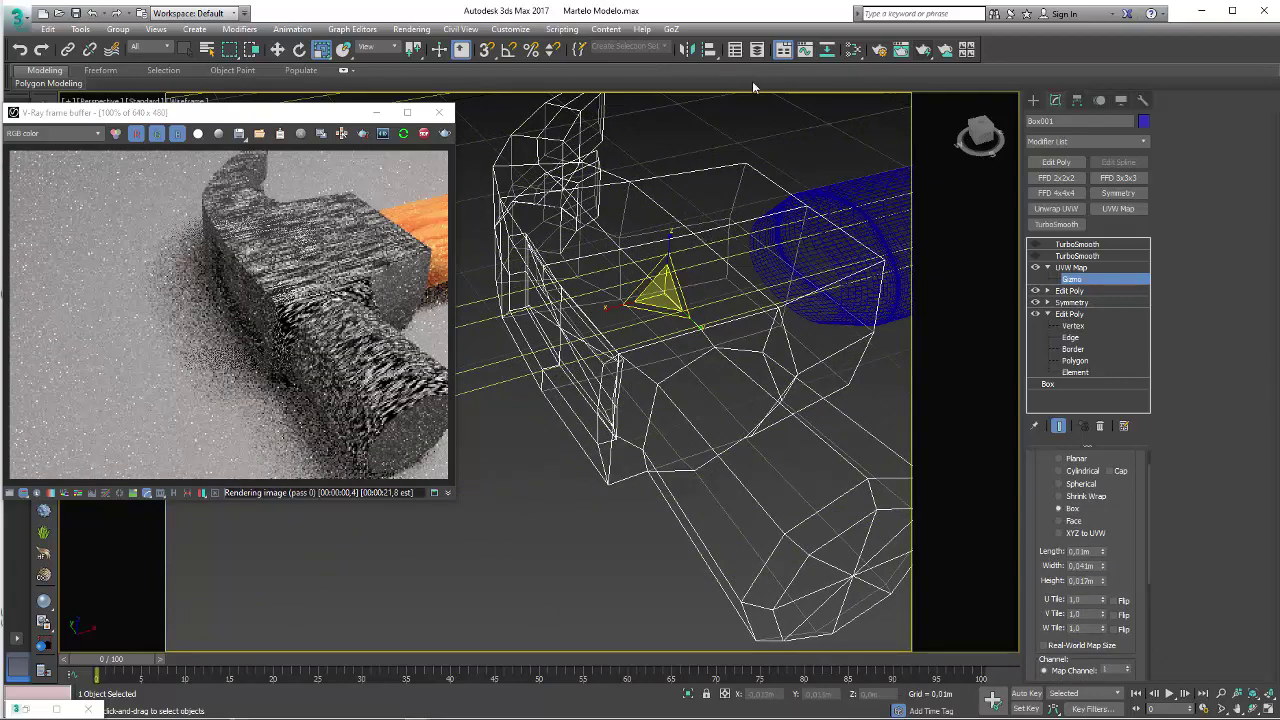
click(852, 50)
drag(313, 318, 267, 305)
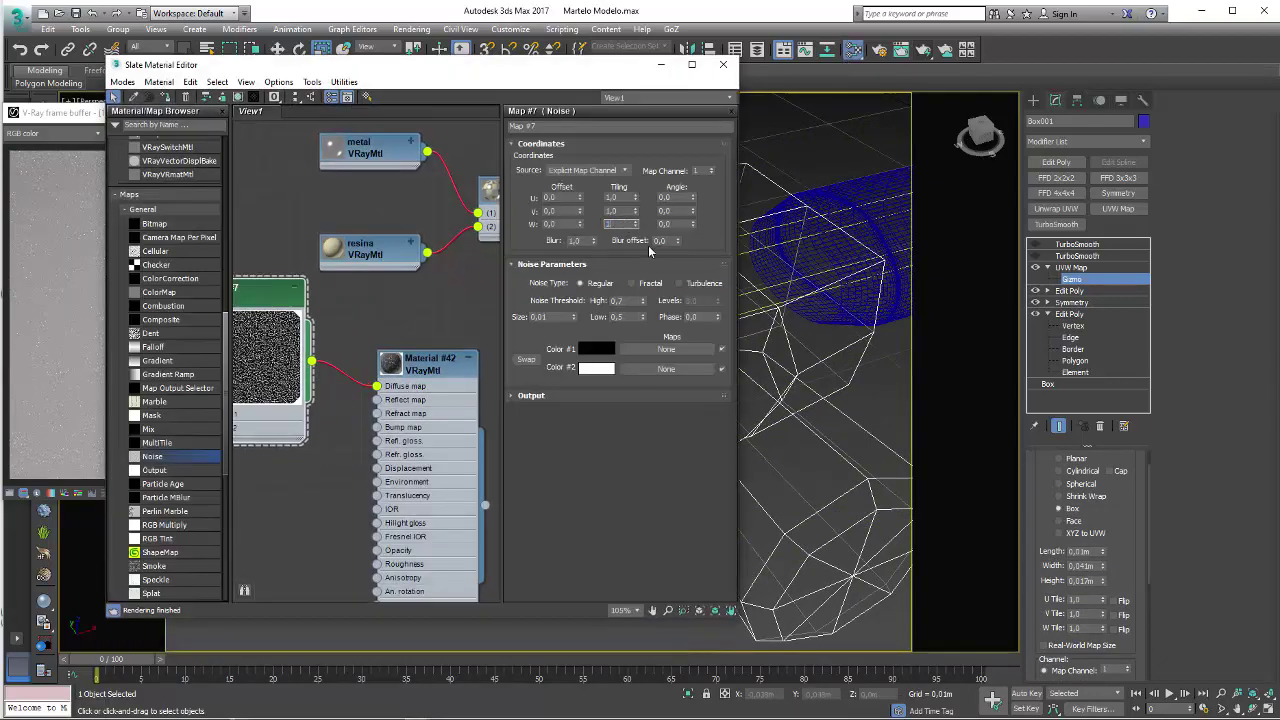
Close the material editor, review the box-mapped head from several angles, and expand the lower Edit Poly
click(660, 65)
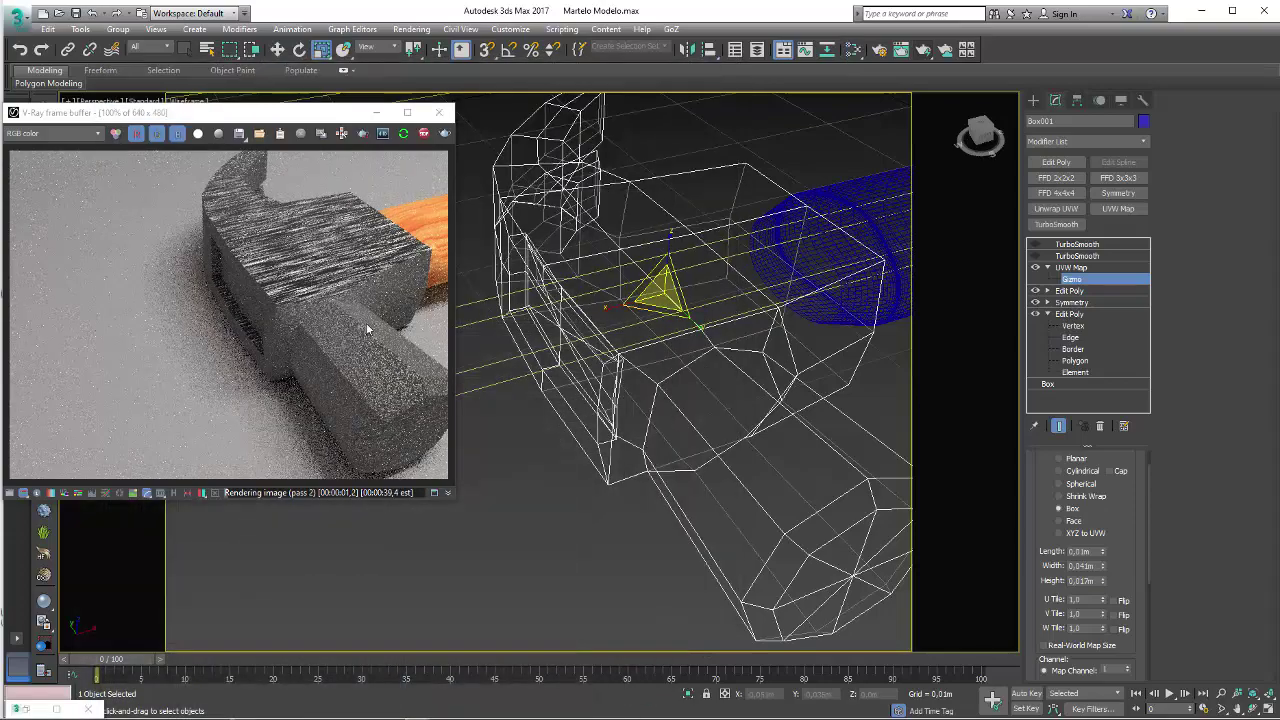
alt+middle_drag(594, 357, 560, 376)
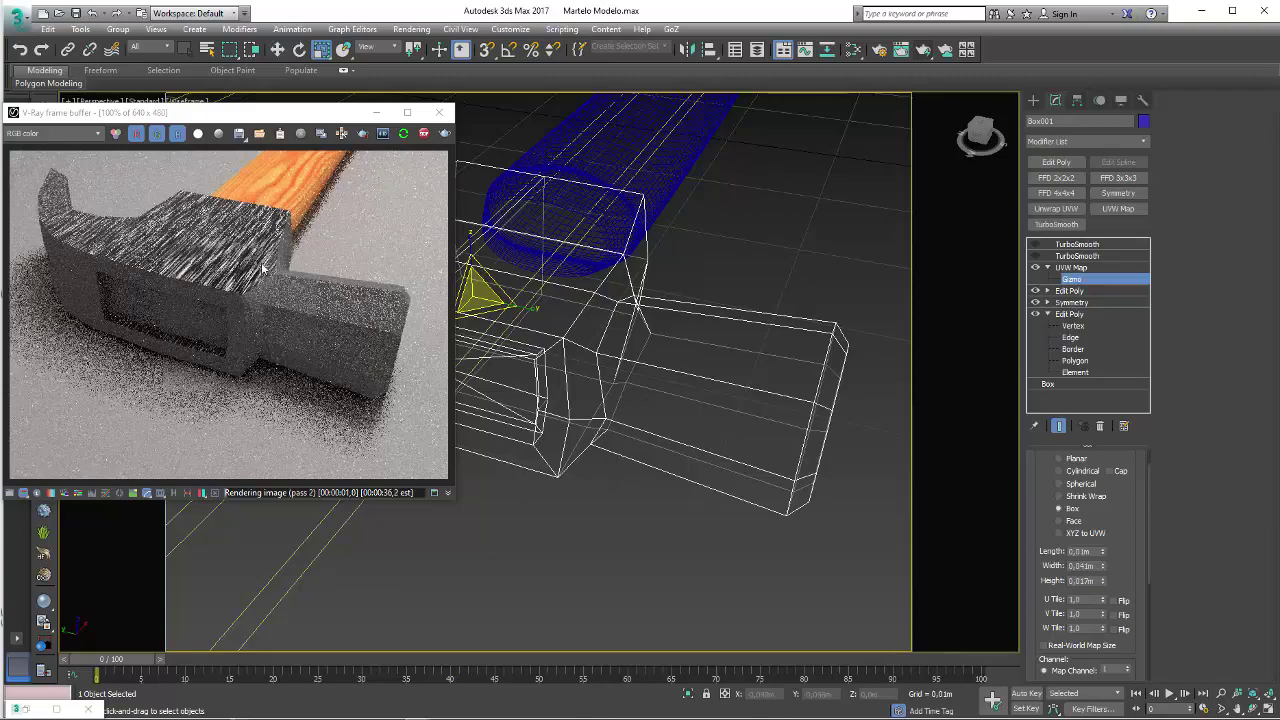
mouse_move(530, 305)
alt+middle_down()
mouse_move(746, 369)
mouse_move(735, 427)
alt+middle_up()
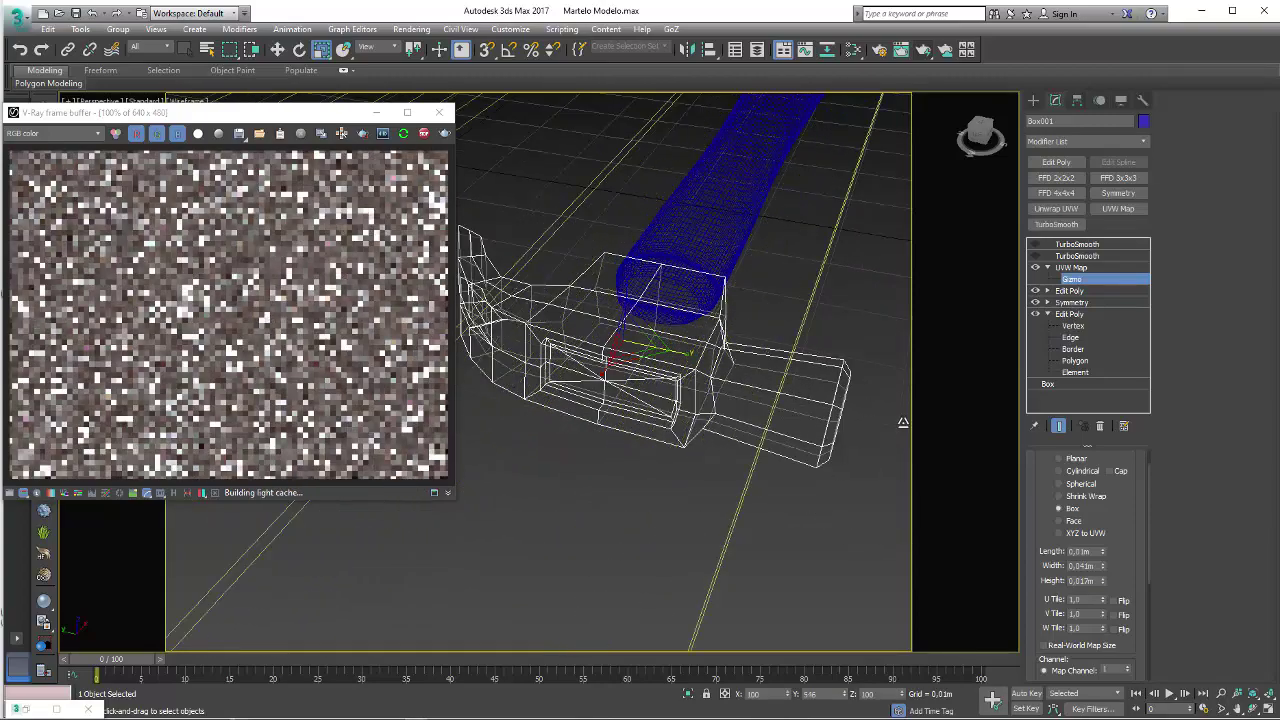
scroll(733, 421, up, 3)
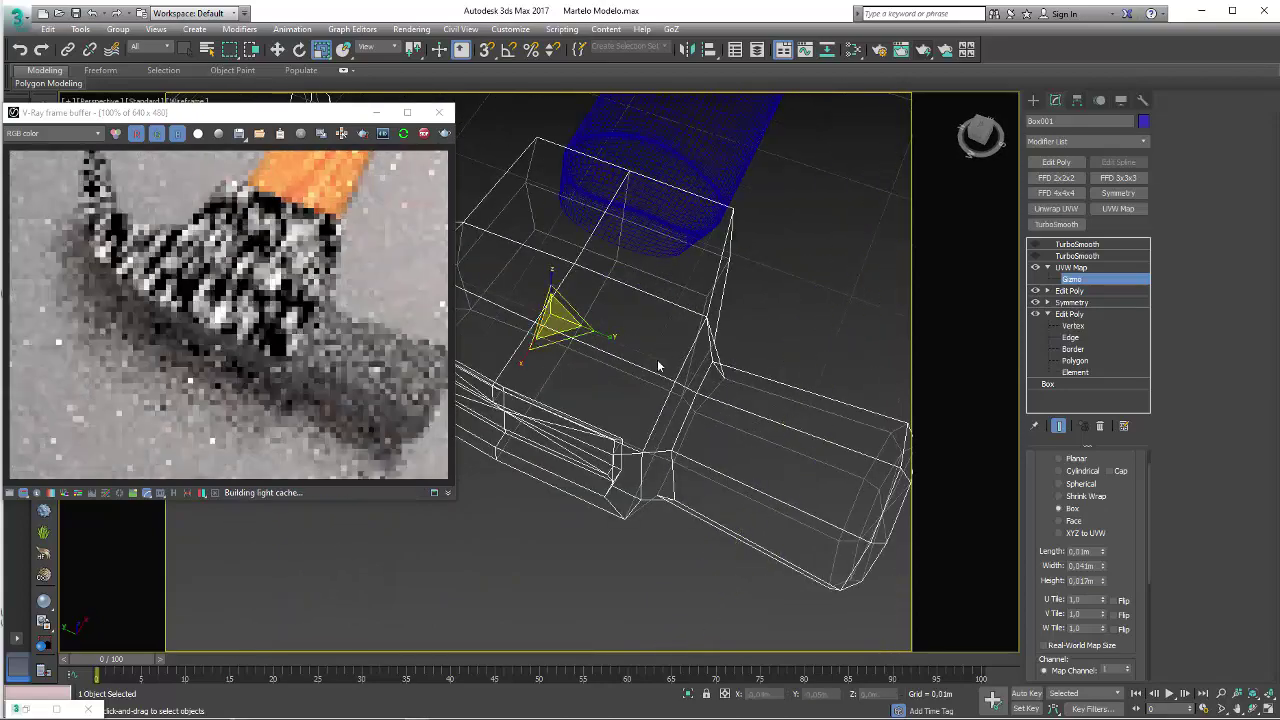
mouse_move(663, 366)
alt+middle_down()
mouse_move(680, 377)
mouse_move(642, 374)
mouse_move(600, 330)
alt+middle_up()
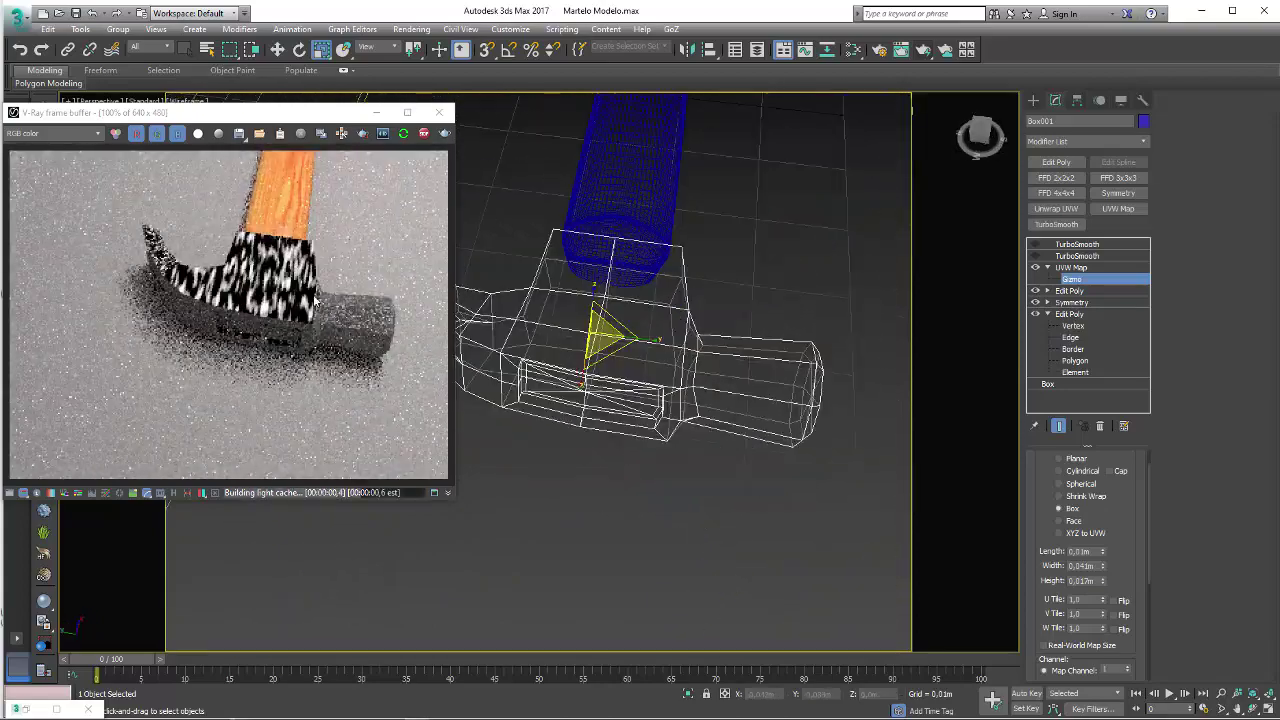
scroll(230, 300, up, 1)
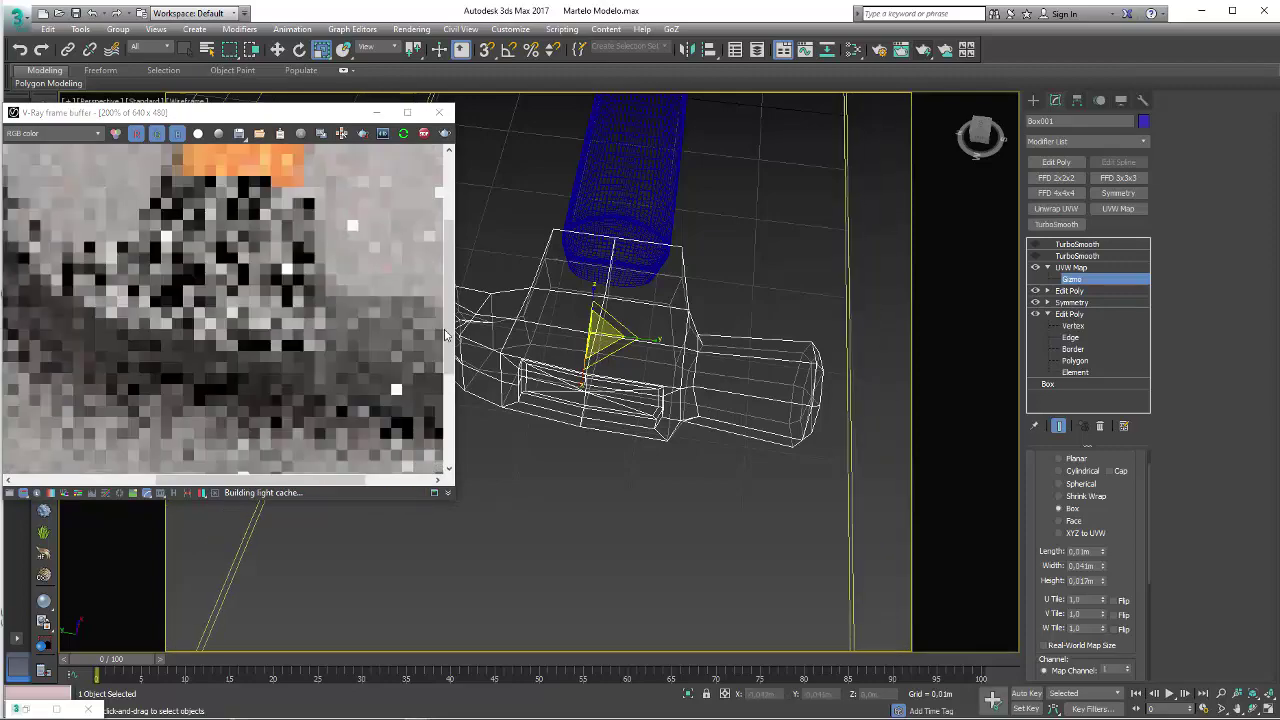
scroll(376, 326, up, 1)
scroll(376, 326, down, 1)
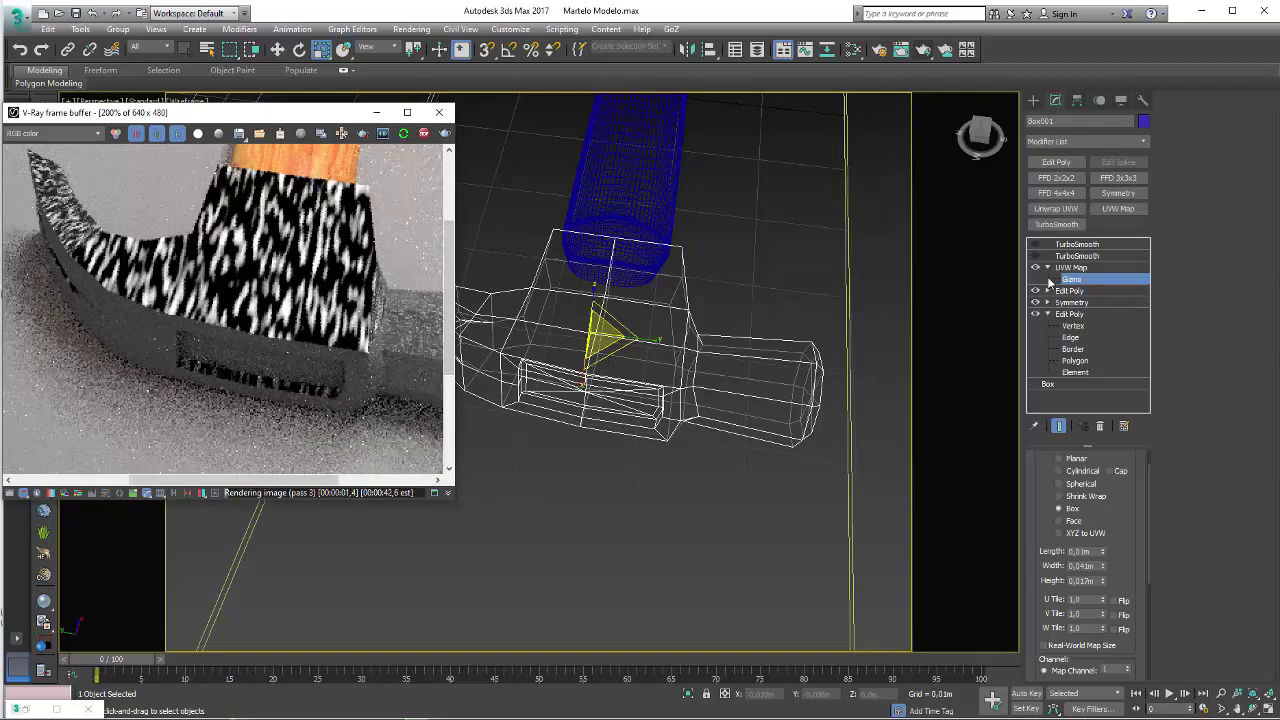
click(1048, 290)
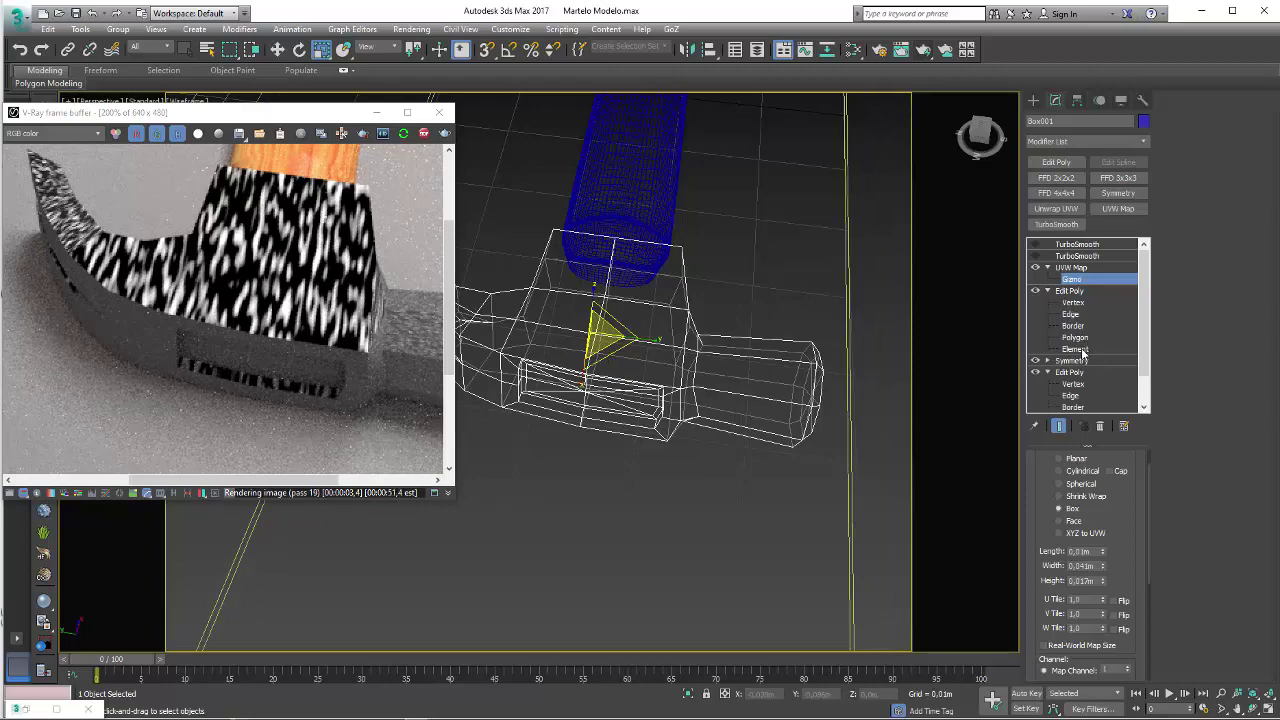
Select the whole hammer-head element in the lower Edit Poly, then return to the UVW Map modifier
click(698, 374)
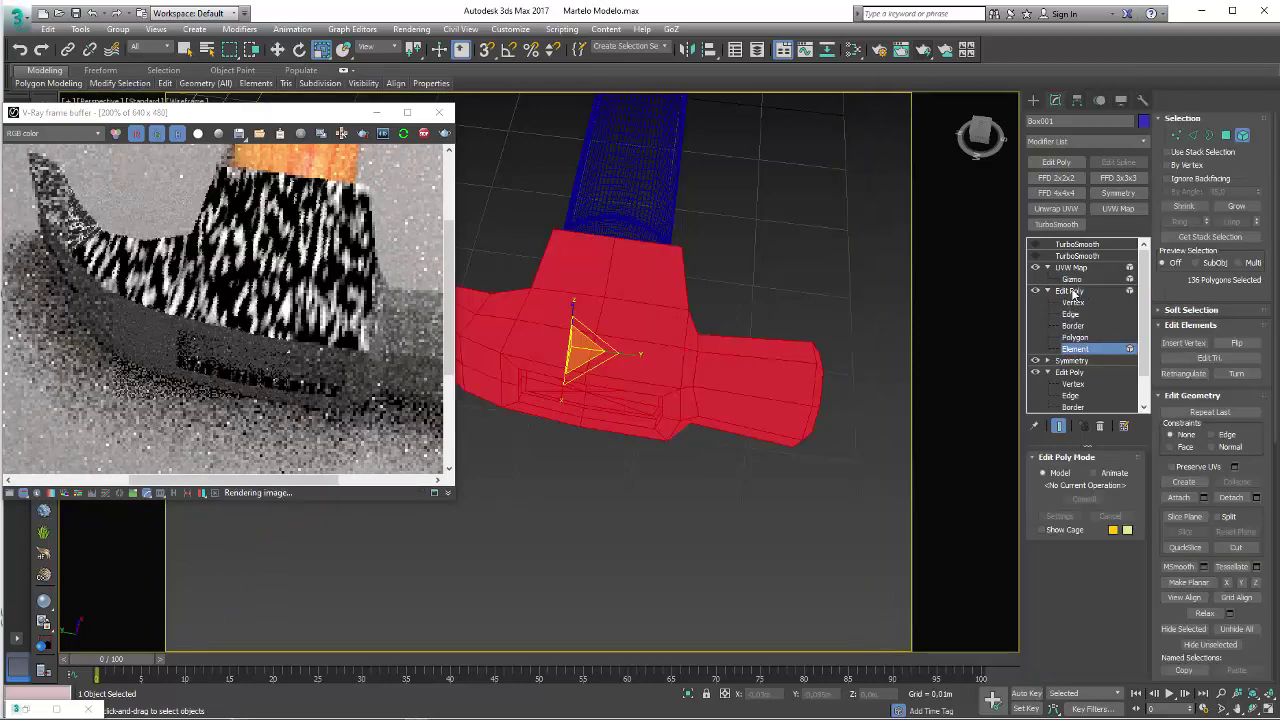
click(1071, 279)
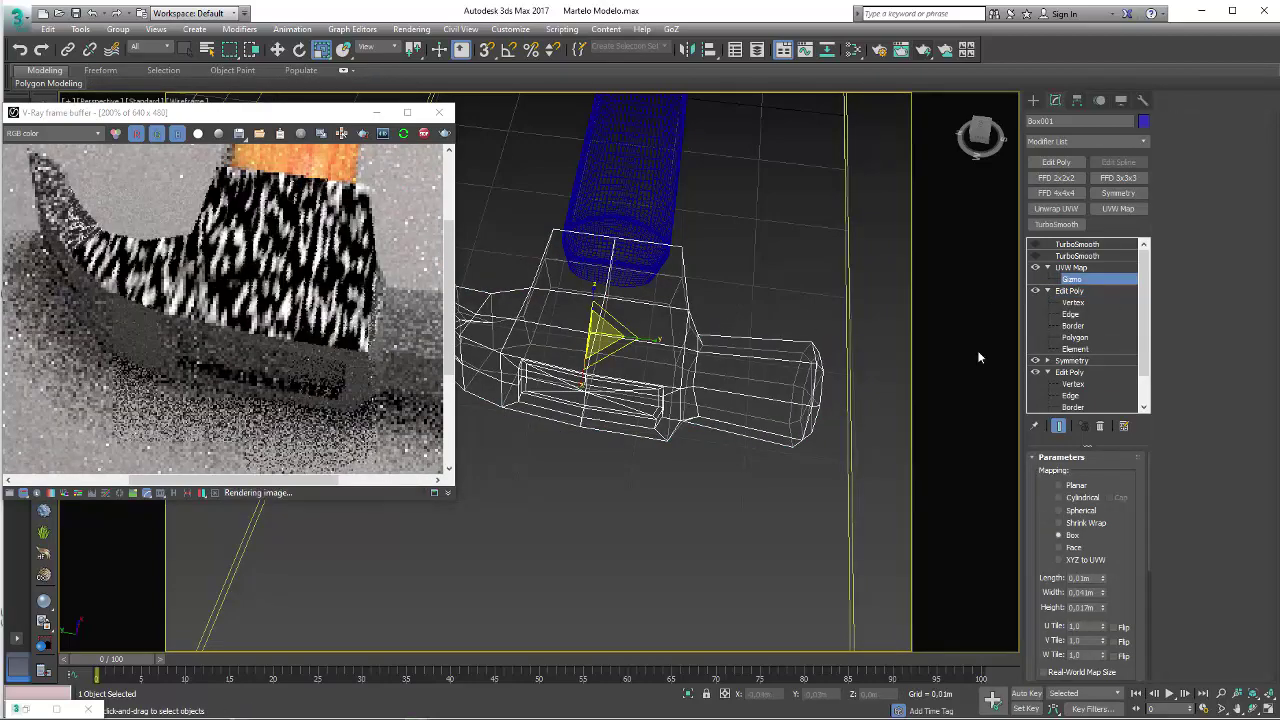
click(1084, 339)
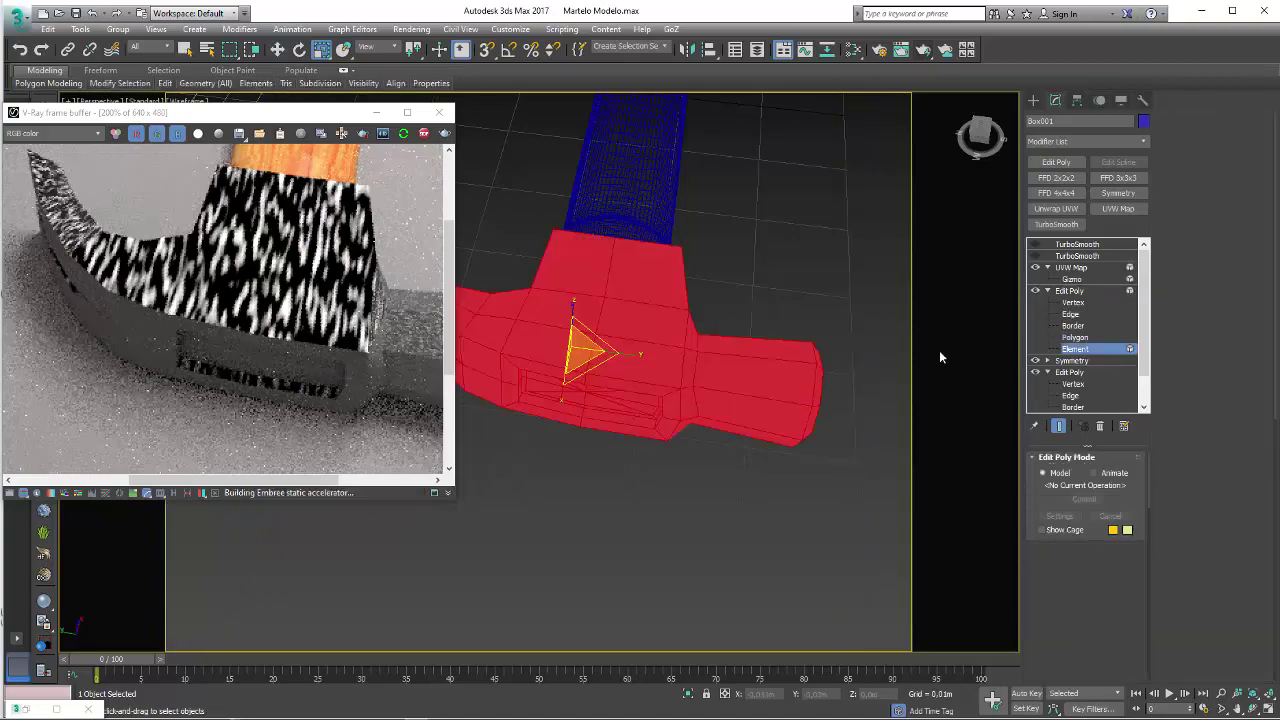
click(1068, 280)
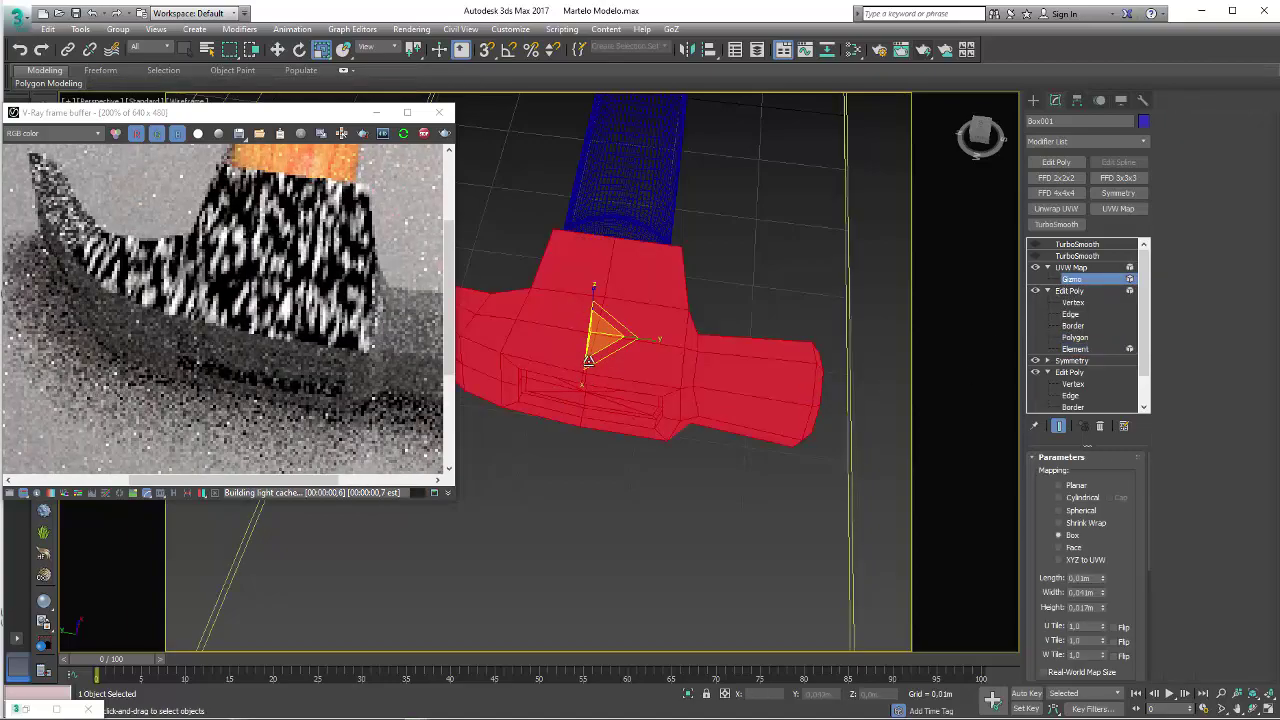
mouse_move(655, 370)
alt+middle_down()
mouse_move(575, 345)
mouse_move(601, 359)
alt+middle_up()
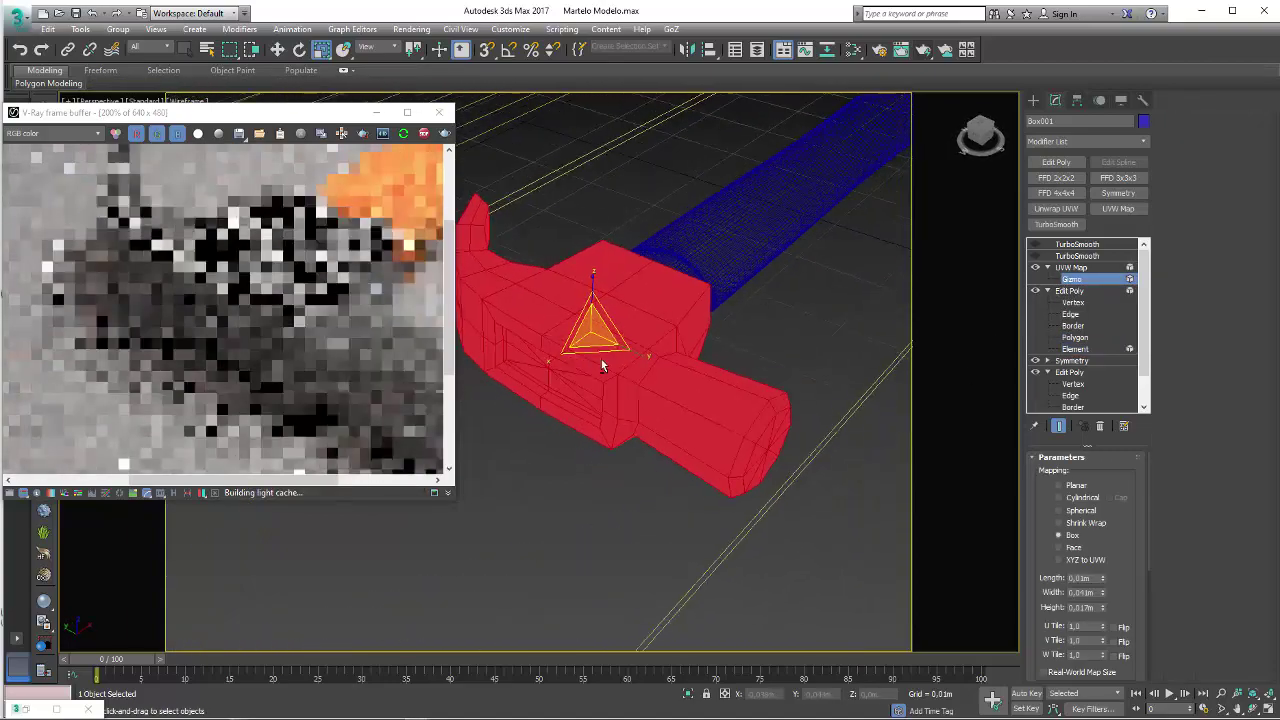
click(1072, 267)
click(1047, 267)
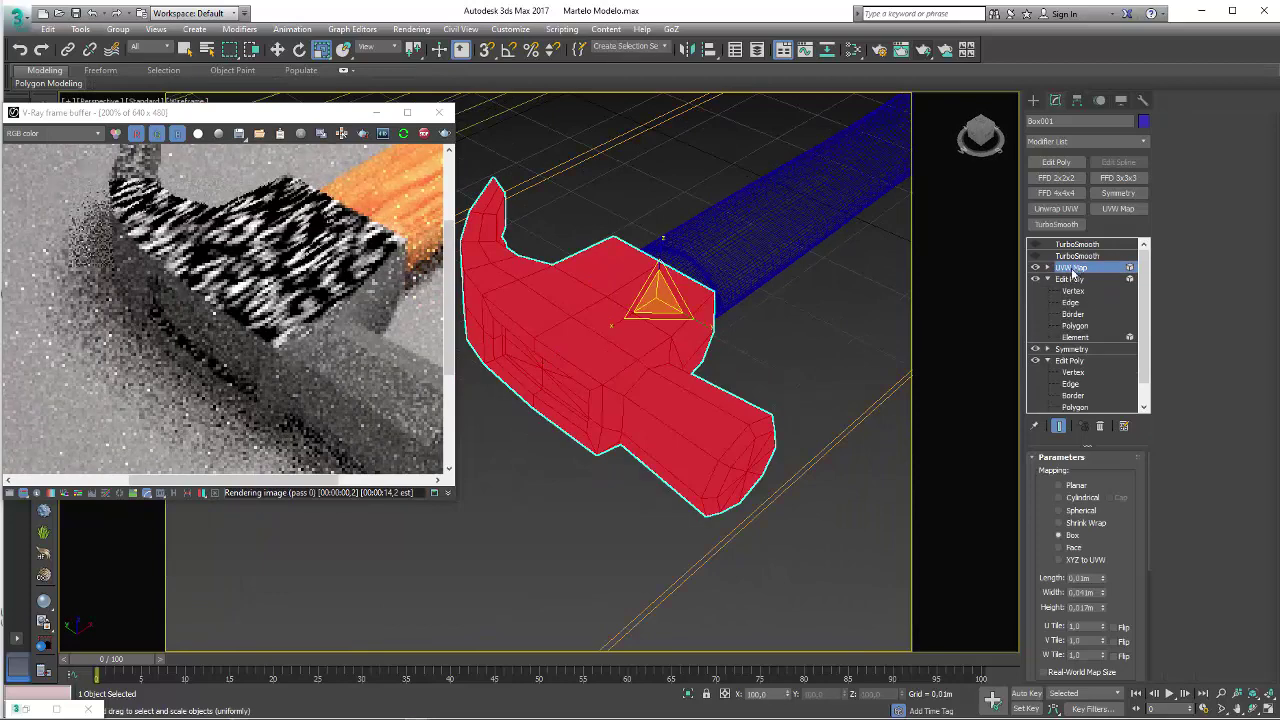
Collapse the hammer head's stack up to the UVW Map into an Editable Poly
click(1047, 279)
right_click(1060, 268)
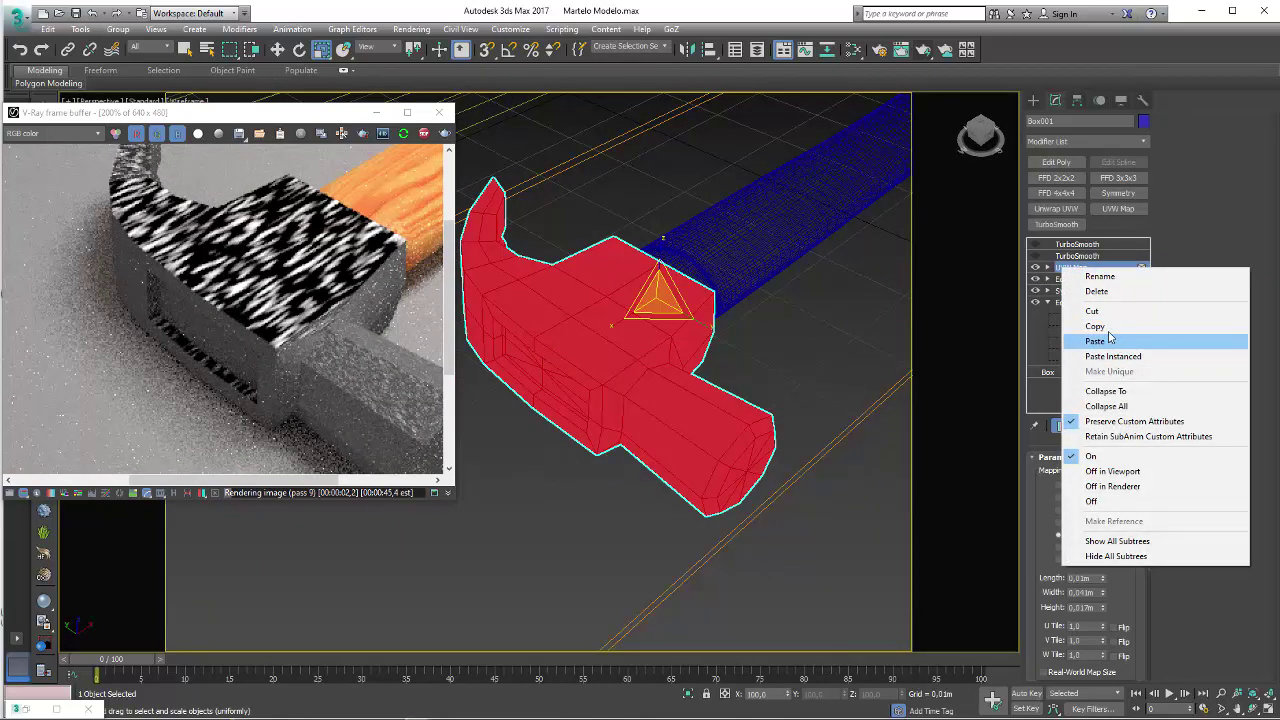
click(1120, 393)
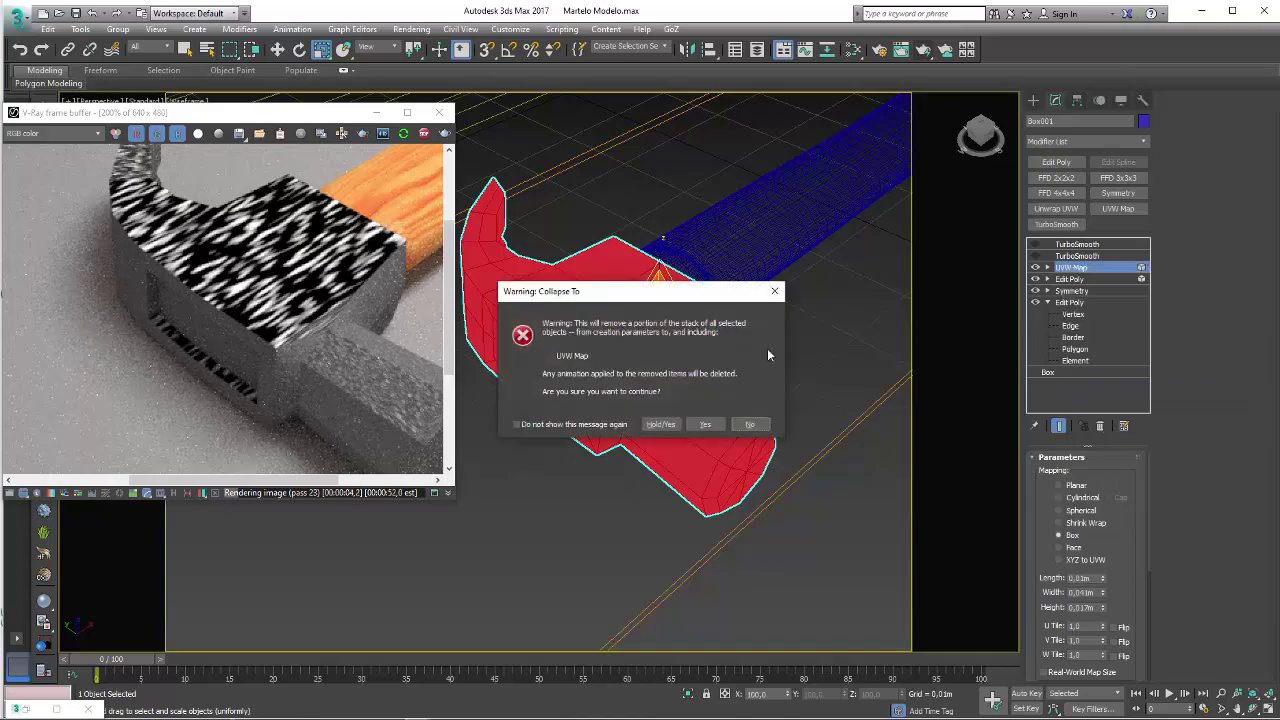
click(698, 428)
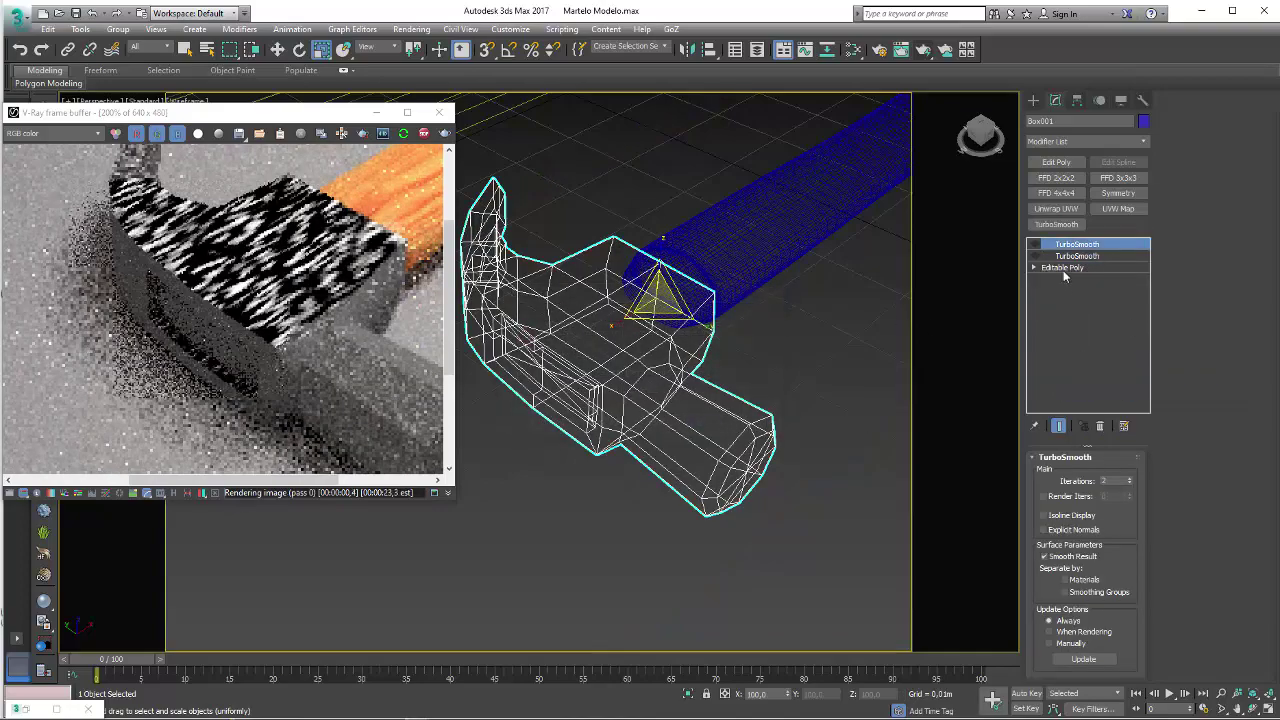
Inspect the collapsed head from a few angles and select the top TurboSmooth
alt+middle_drag(690, 420, 620, 400)
scroll(333, 396, up, 1)
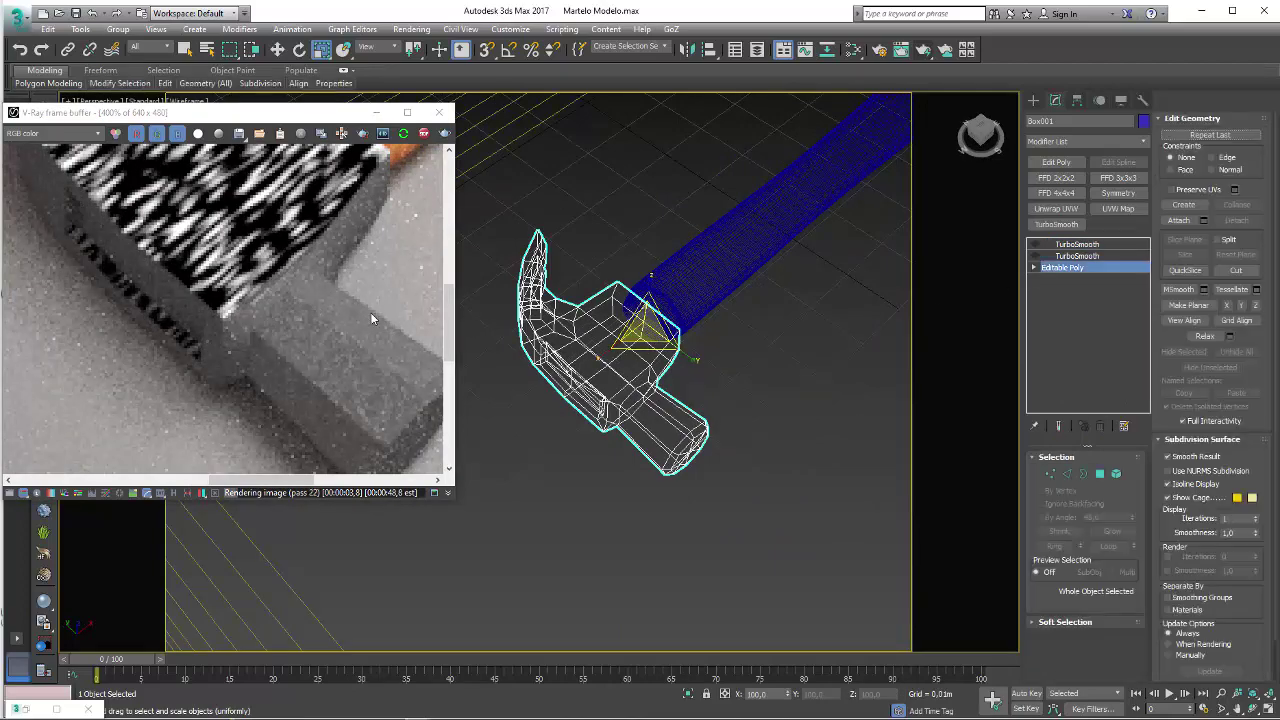
alt+middle_drag(760, 340, 810, 340)
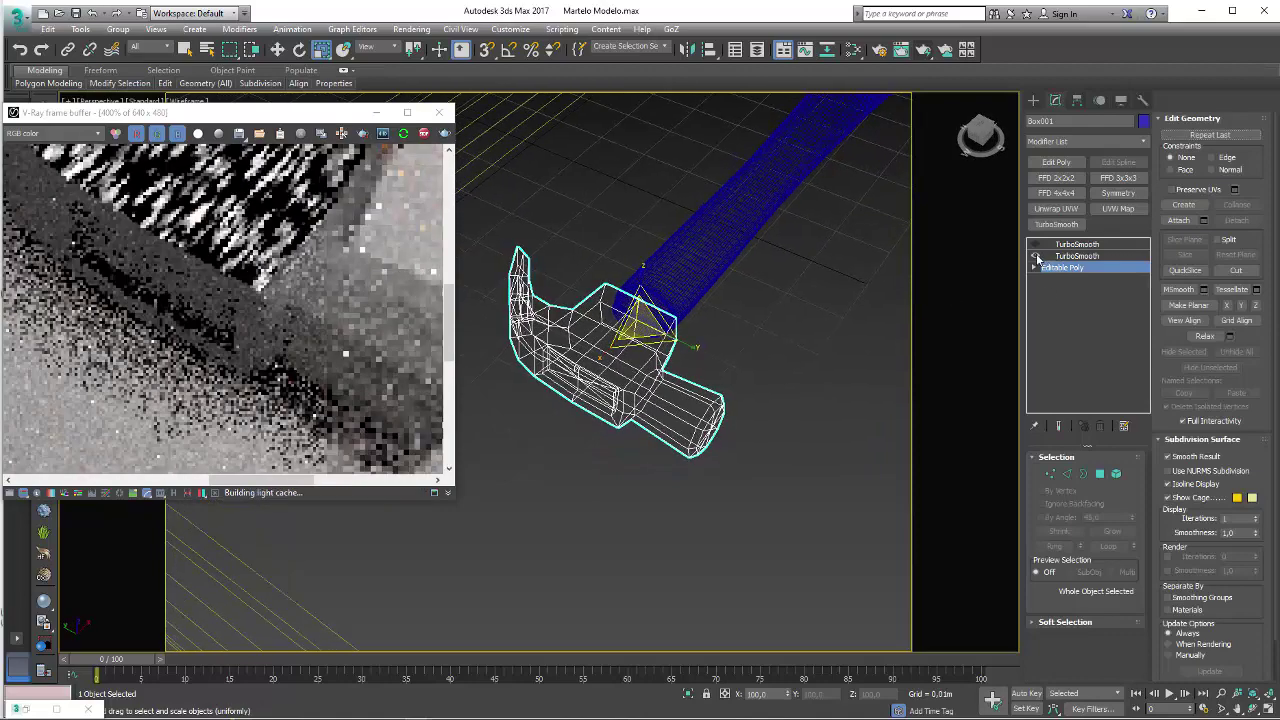
click(1100, 244)
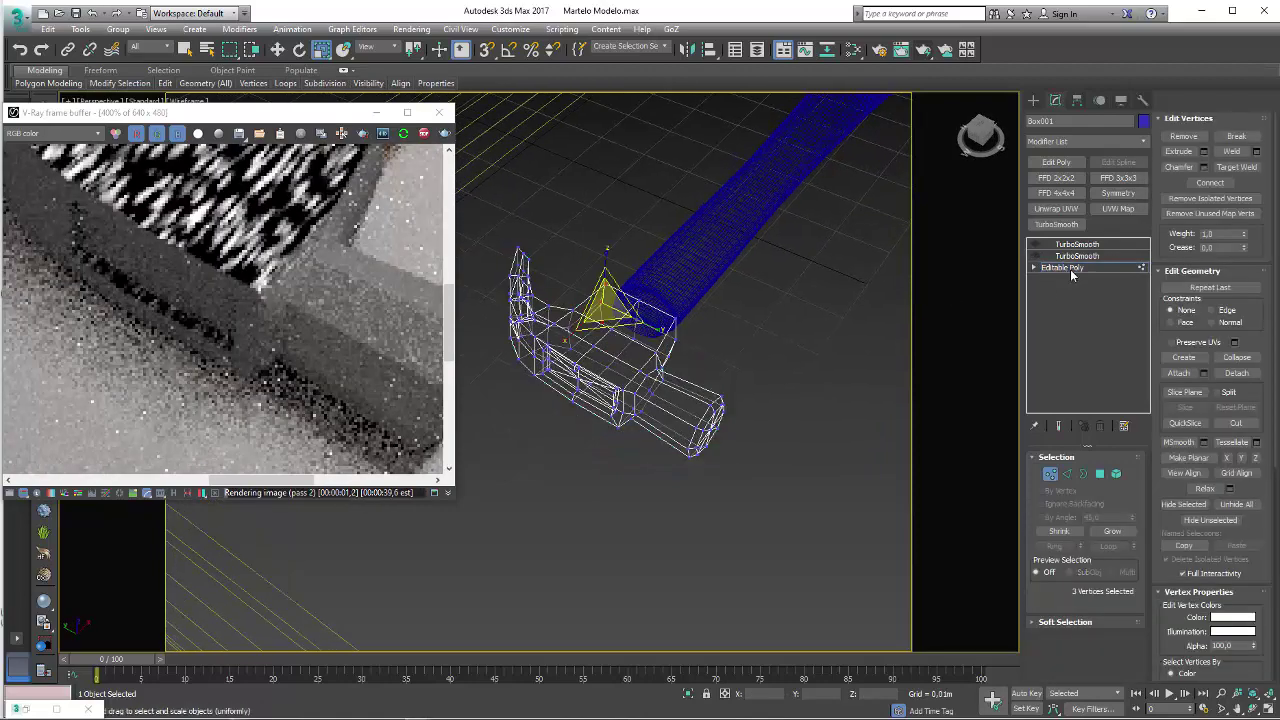
Add a UVW Map modifier to the hammer head
click(1143, 141)
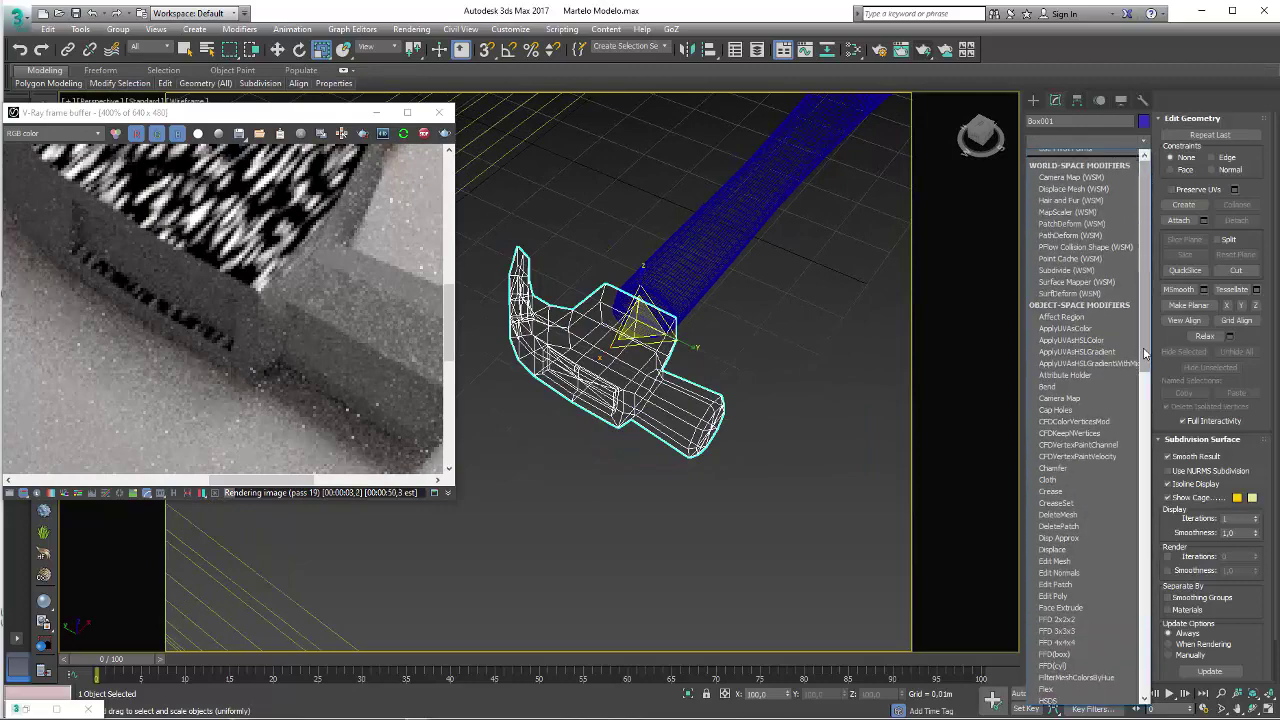
scroll(1090, 450, down, 10)
scroll(1090, 500, down, 3)
scroll(1080, 550, down, 3)
click(1055, 563)
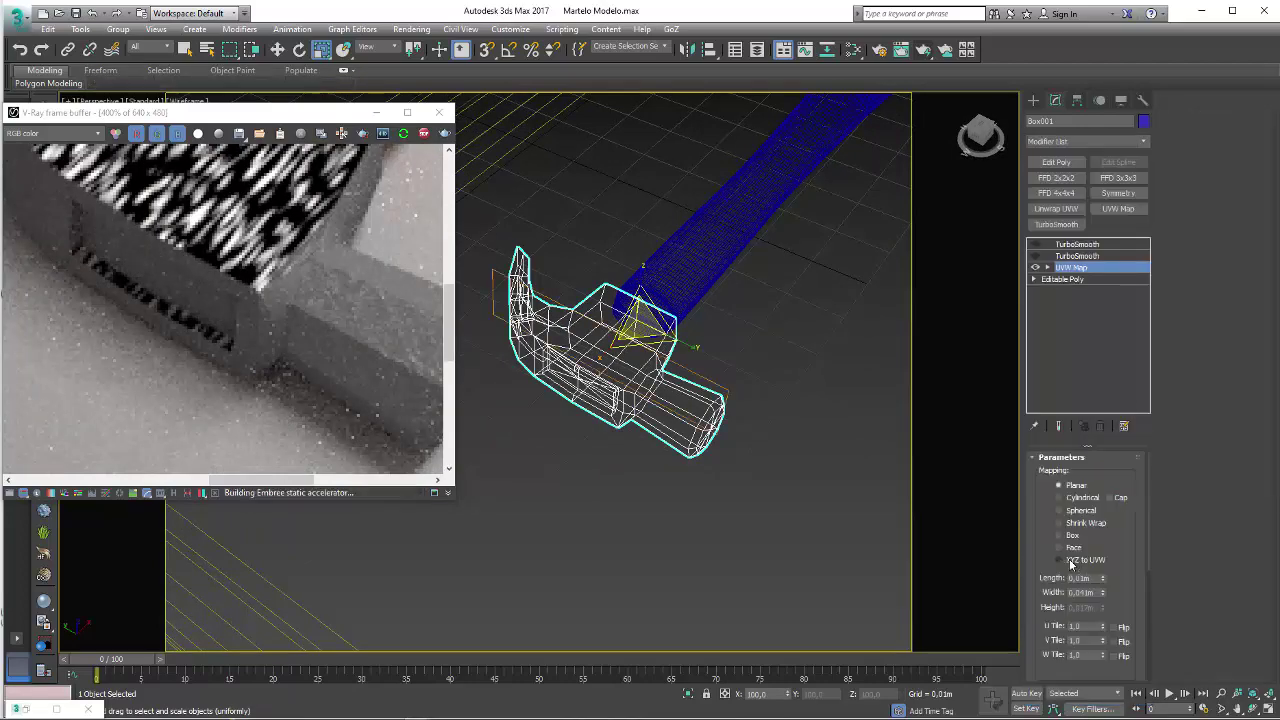
scroll(600, 330, down, 5)
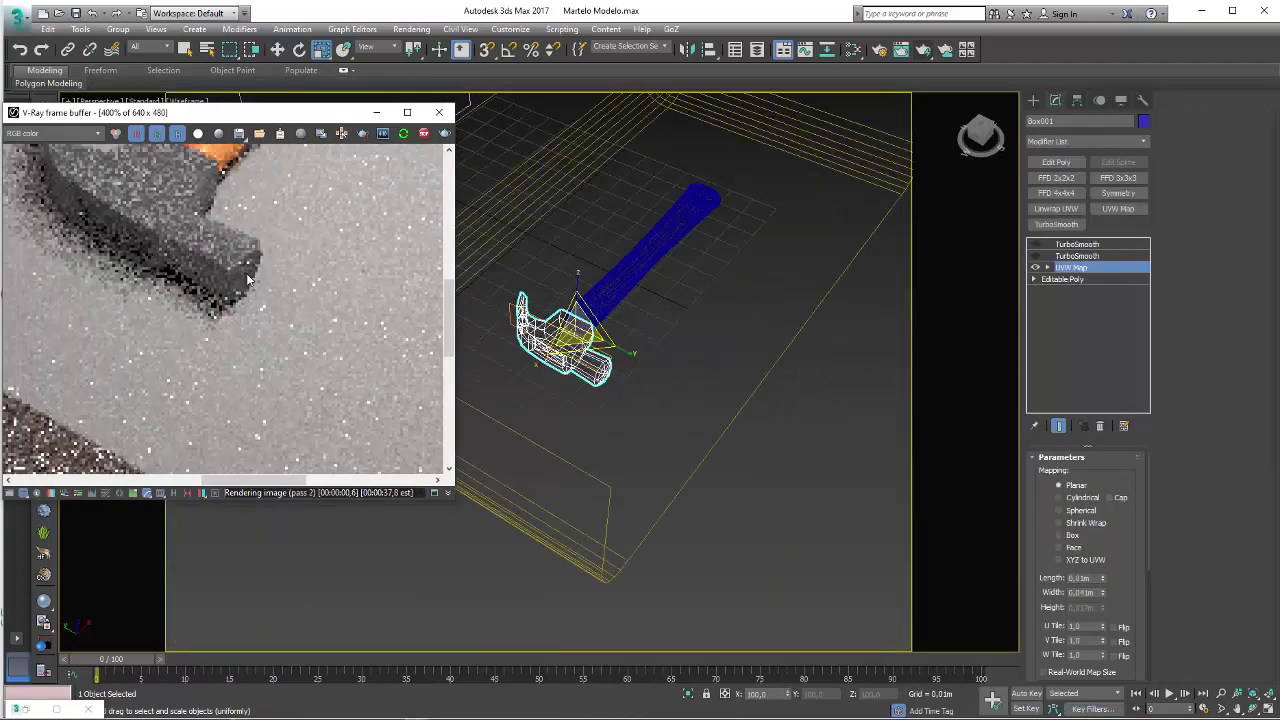
scroll(270, 290, up, 2)
scroll(600, 330, up, 2)
scroll(225, 310, down, 3)
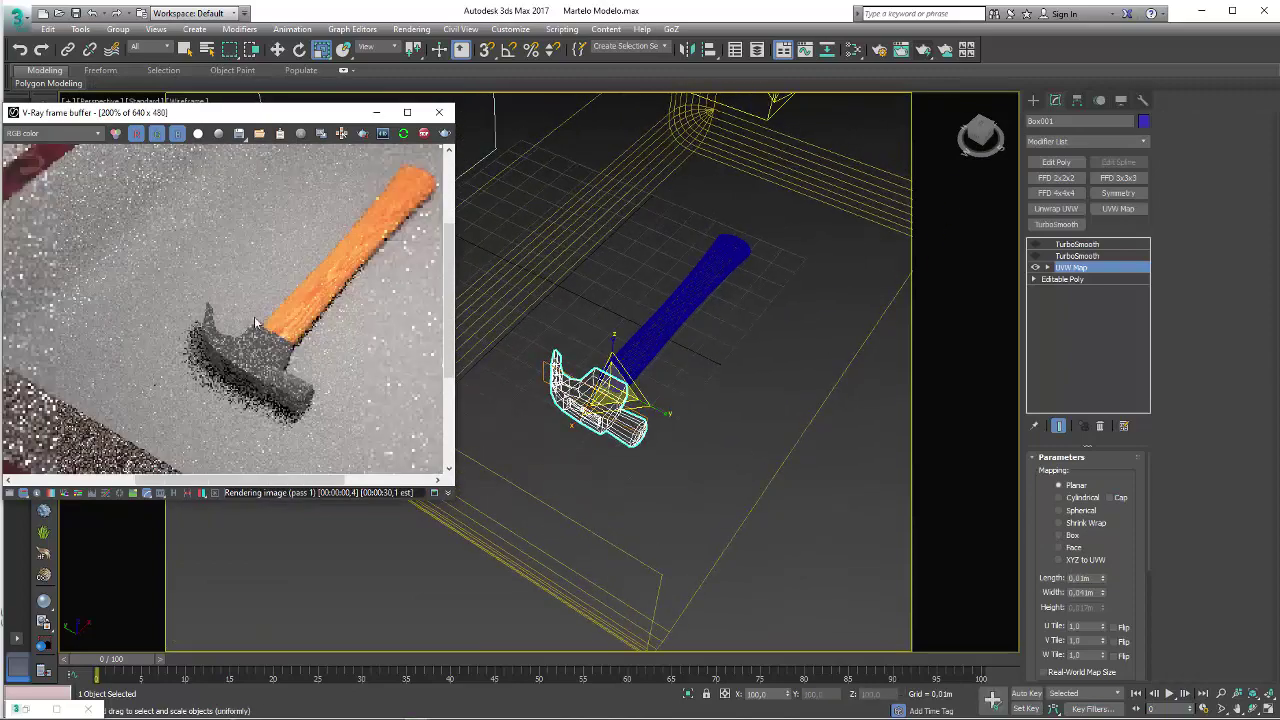
scroll(250, 300, up, 1)
scroll(585, 405, up, 3)
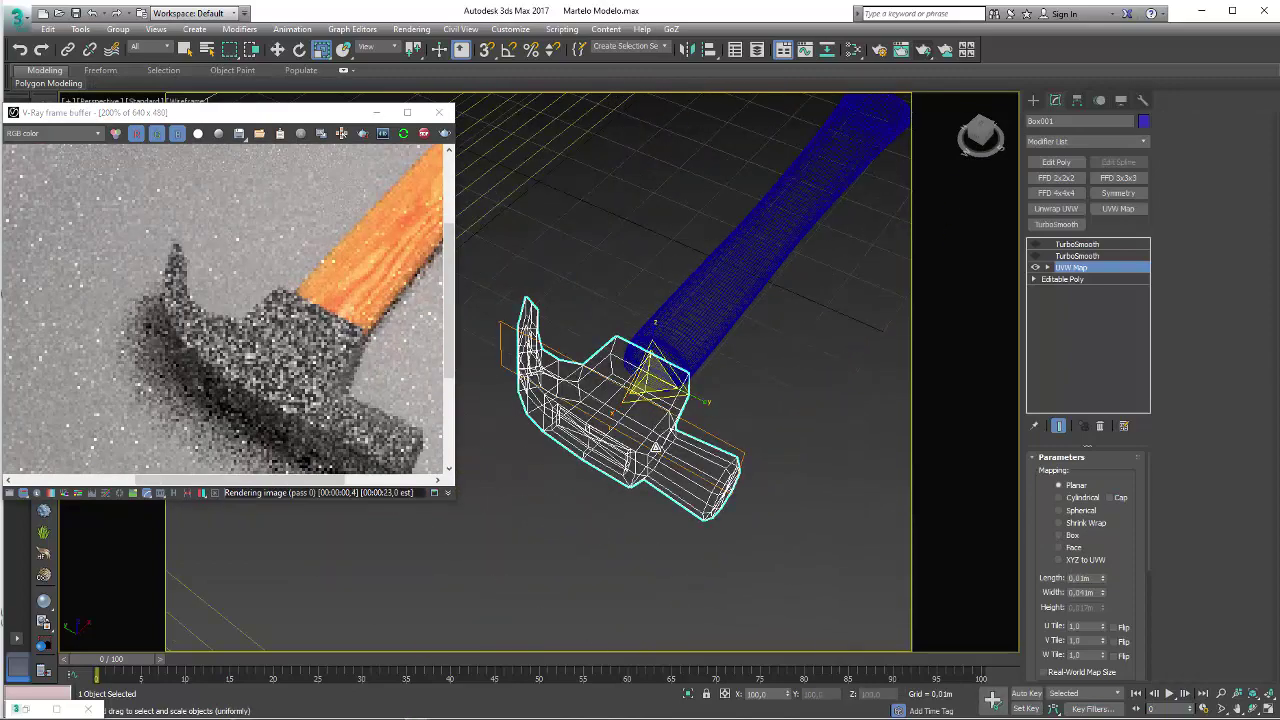
scroll(510, 495, up, 2)
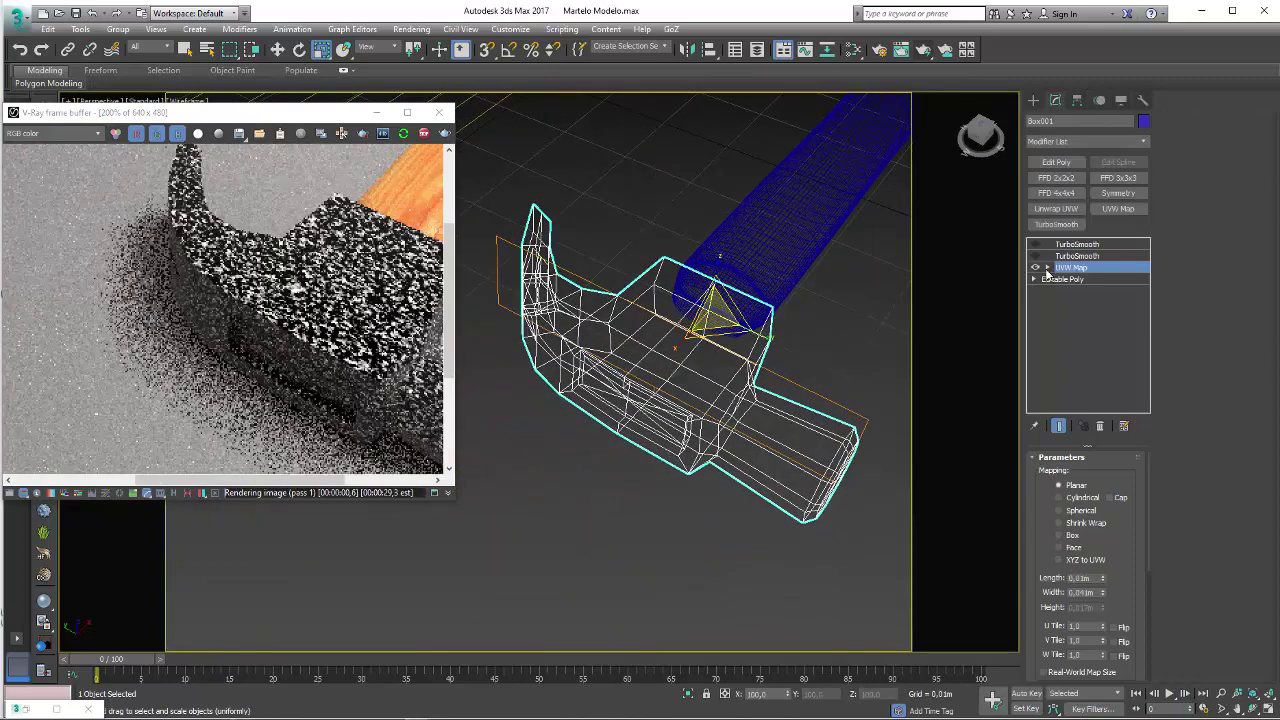
Align the planar mapping gizmo to the Y axis and check the long stripes in the render
click(1068, 279)
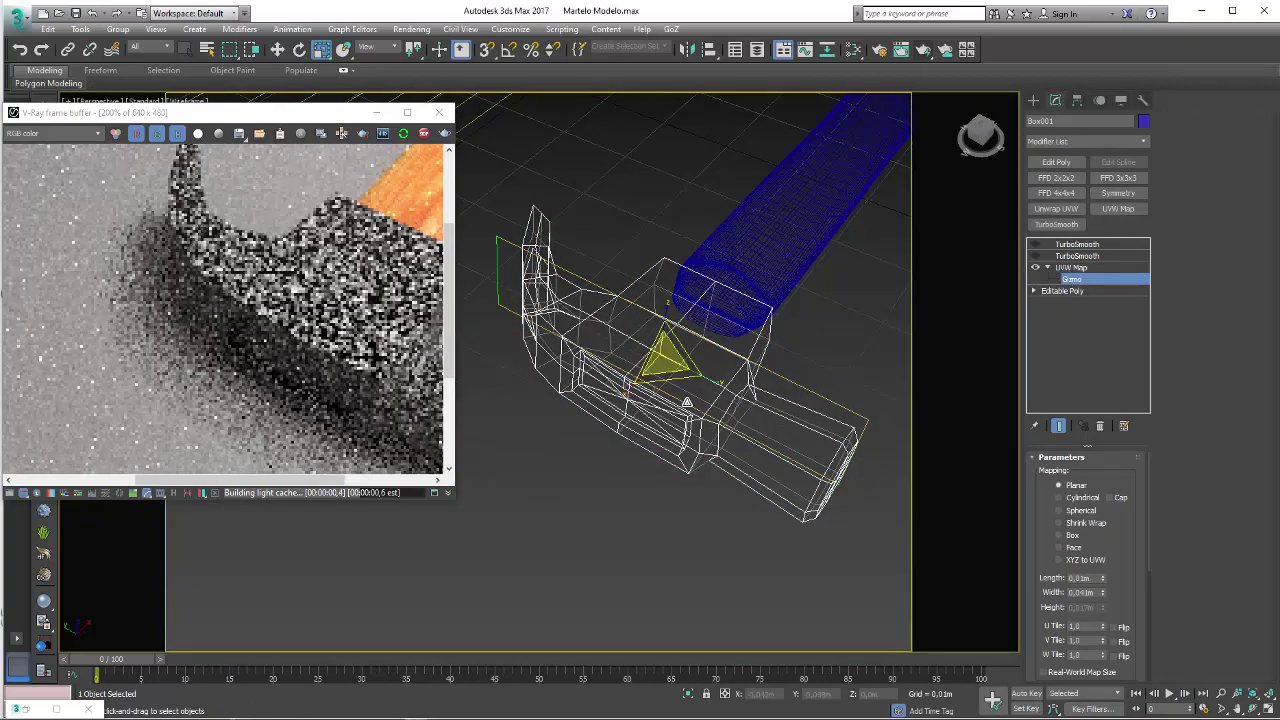
alt+middle_drag(700, 350, 760, 360)
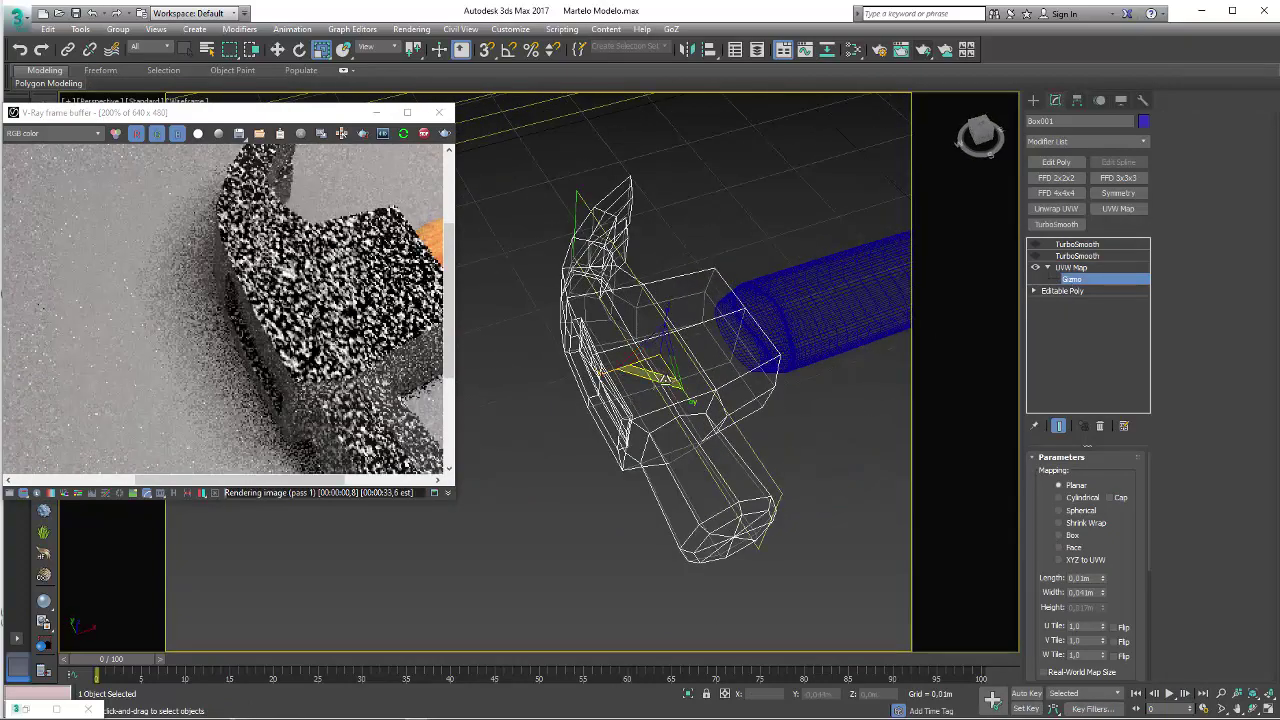
scroll(1117, 488, down, 4)
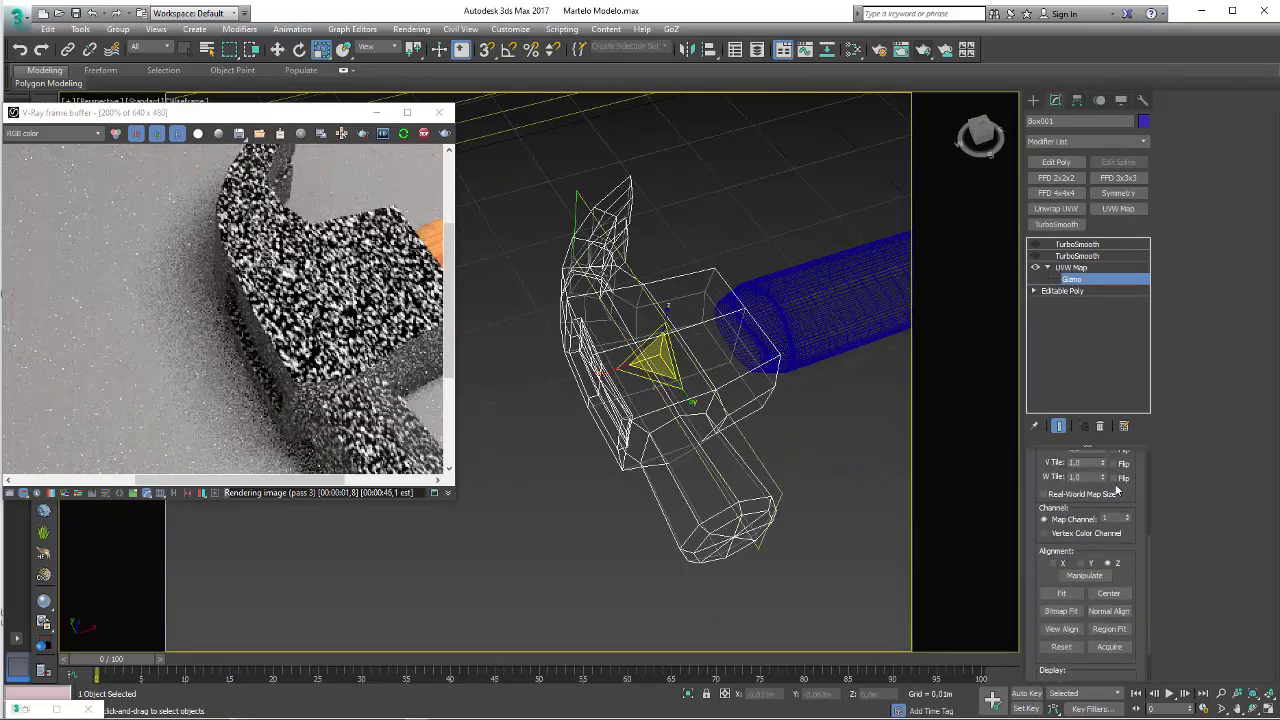
click(1084, 564)
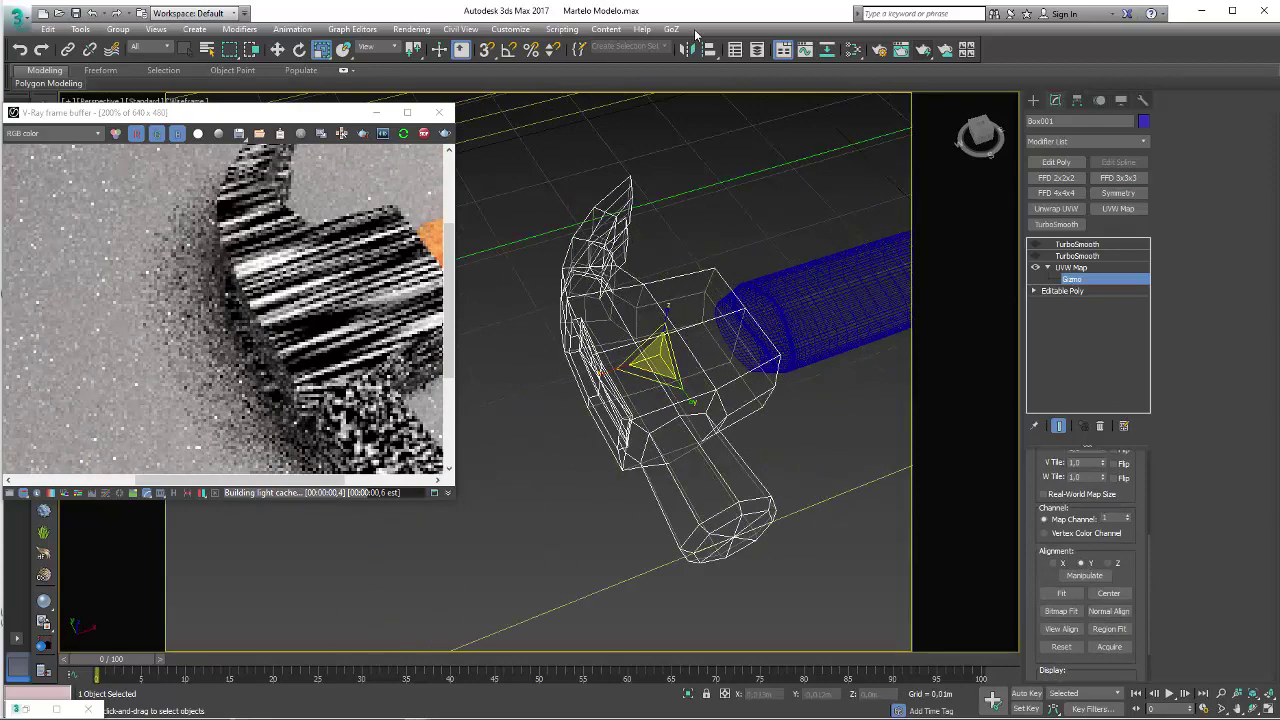
alt+middle_drag(530, 410, 792, 458)
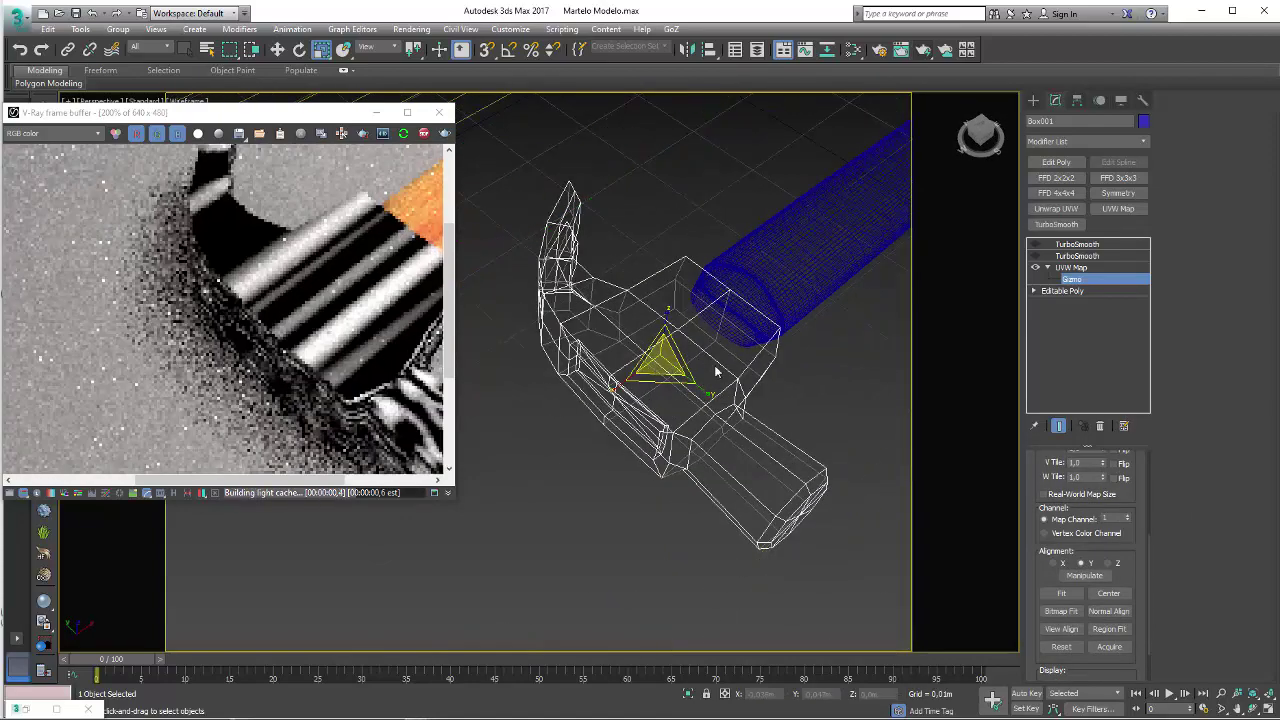
mouse_move(714, 366)
alt+middle_down()
mouse_move(567, 360)
mouse_move(798, 297)
alt+middle_up()
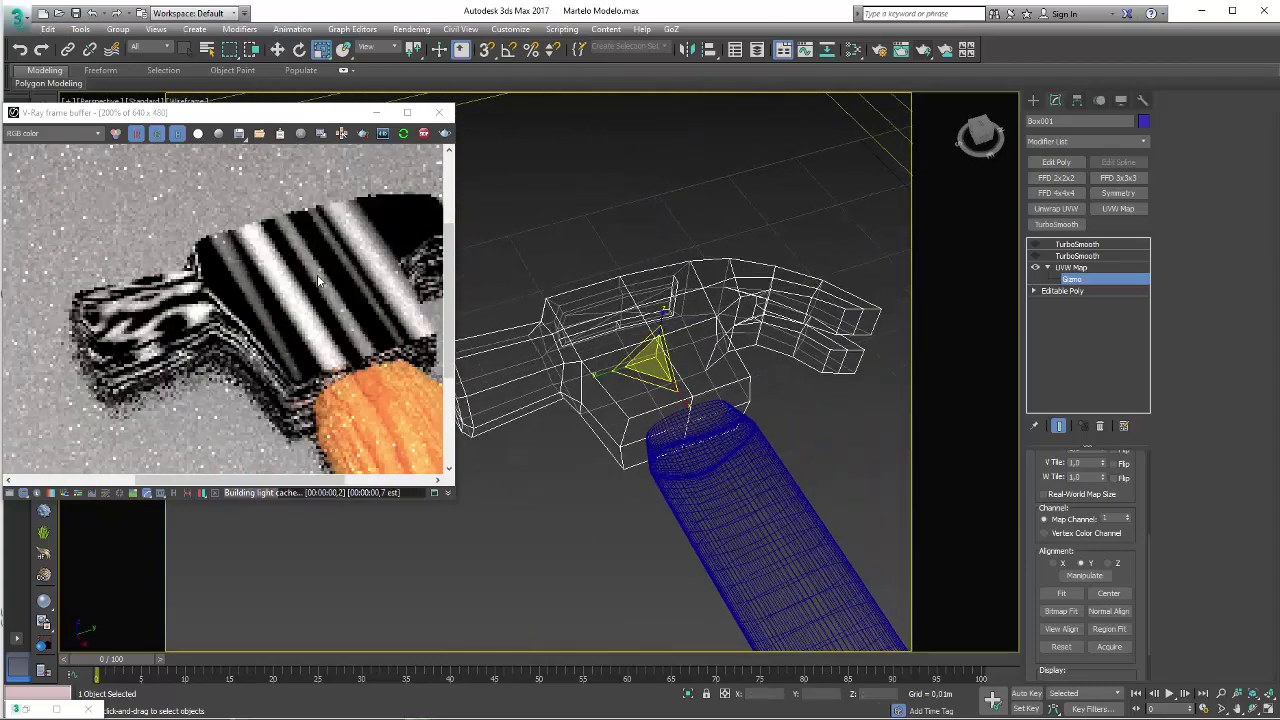
click(1068, 280)
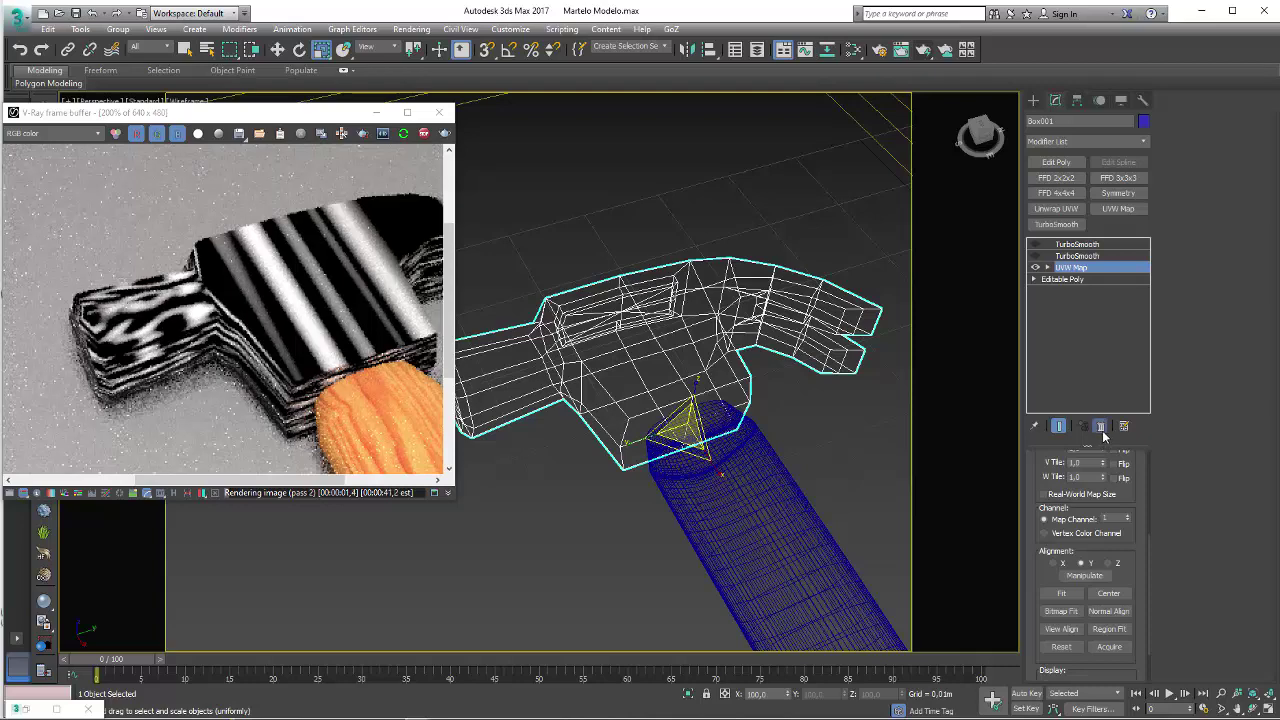
Add an Unwrap UVW modifier above the Editable Poly and open its Edit UVWs editor
click(1065, 279)
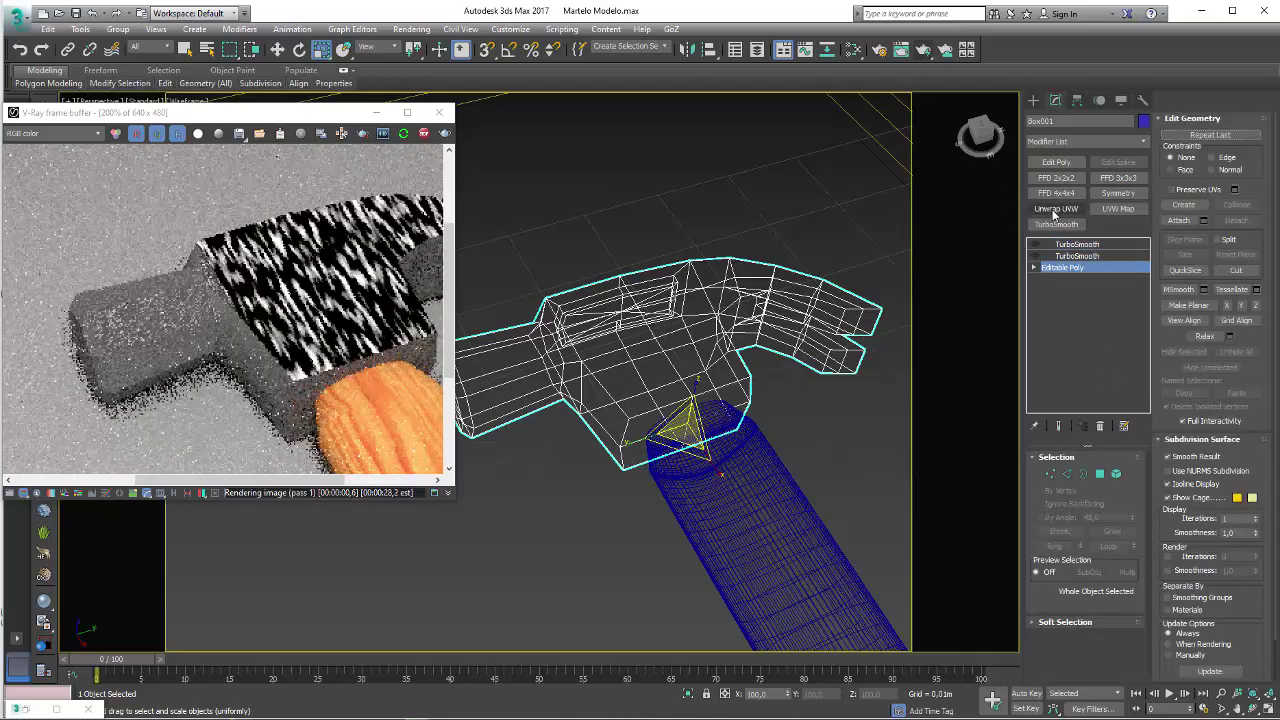
click(1056, 208)
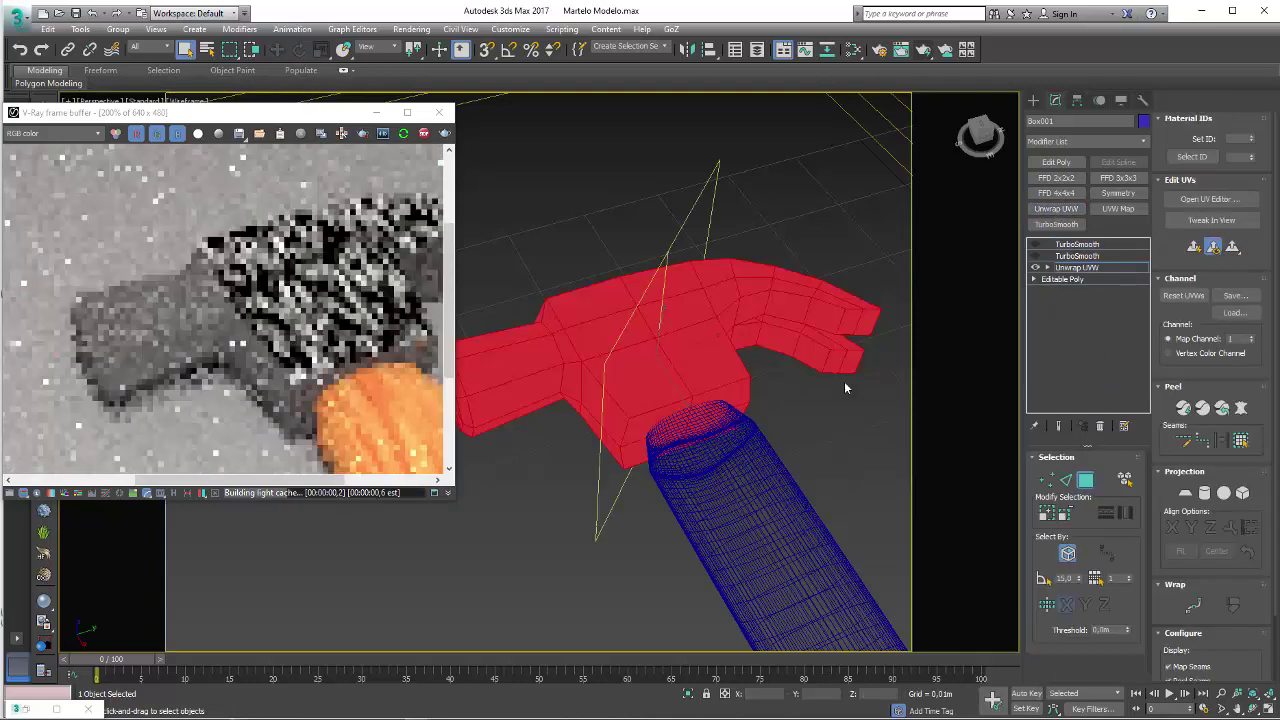
click(1212, 200)
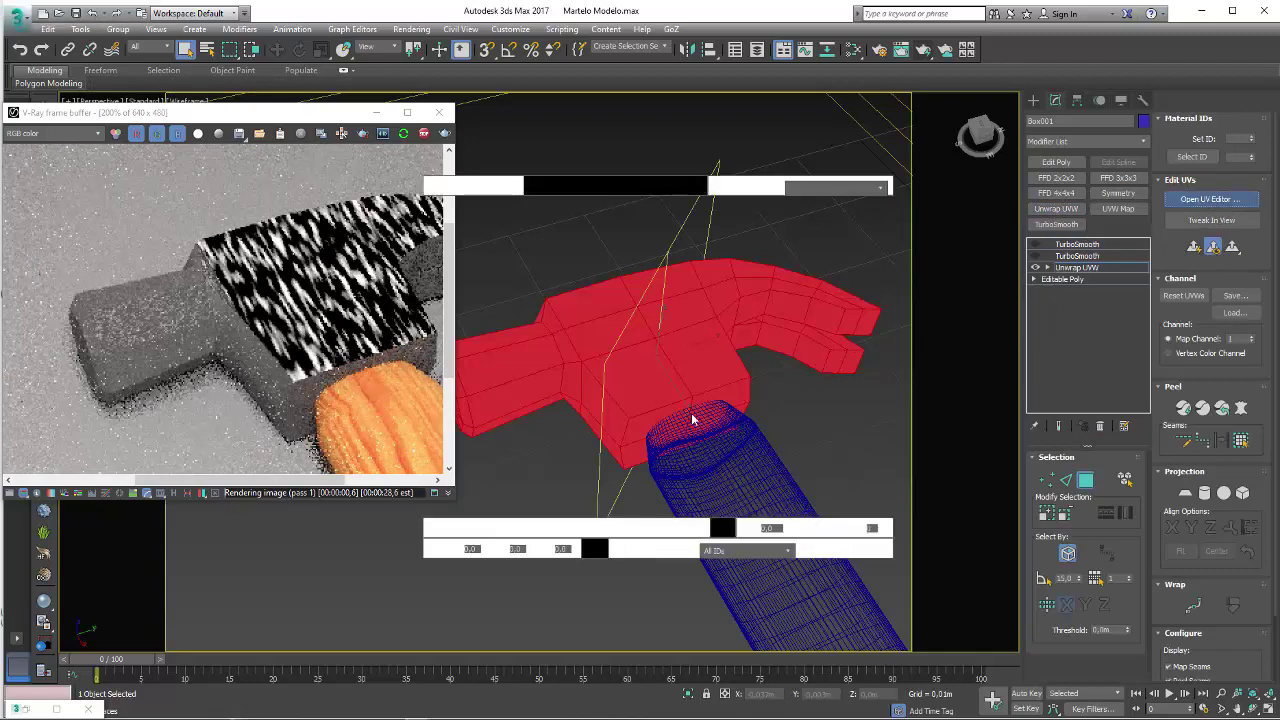
scroll(189, 290, down, 5)
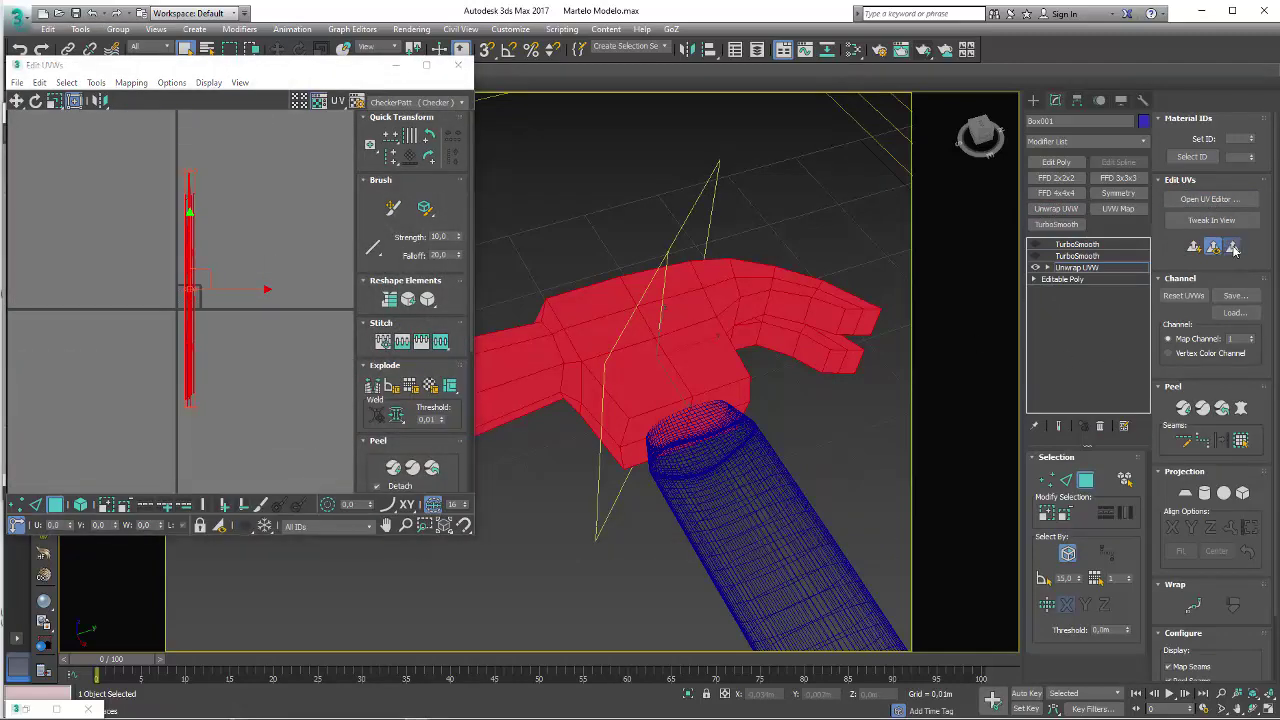
Planar-project the head's UVs, changing alignment from Y to Z, and nudge the island into place
click(1232, 211)
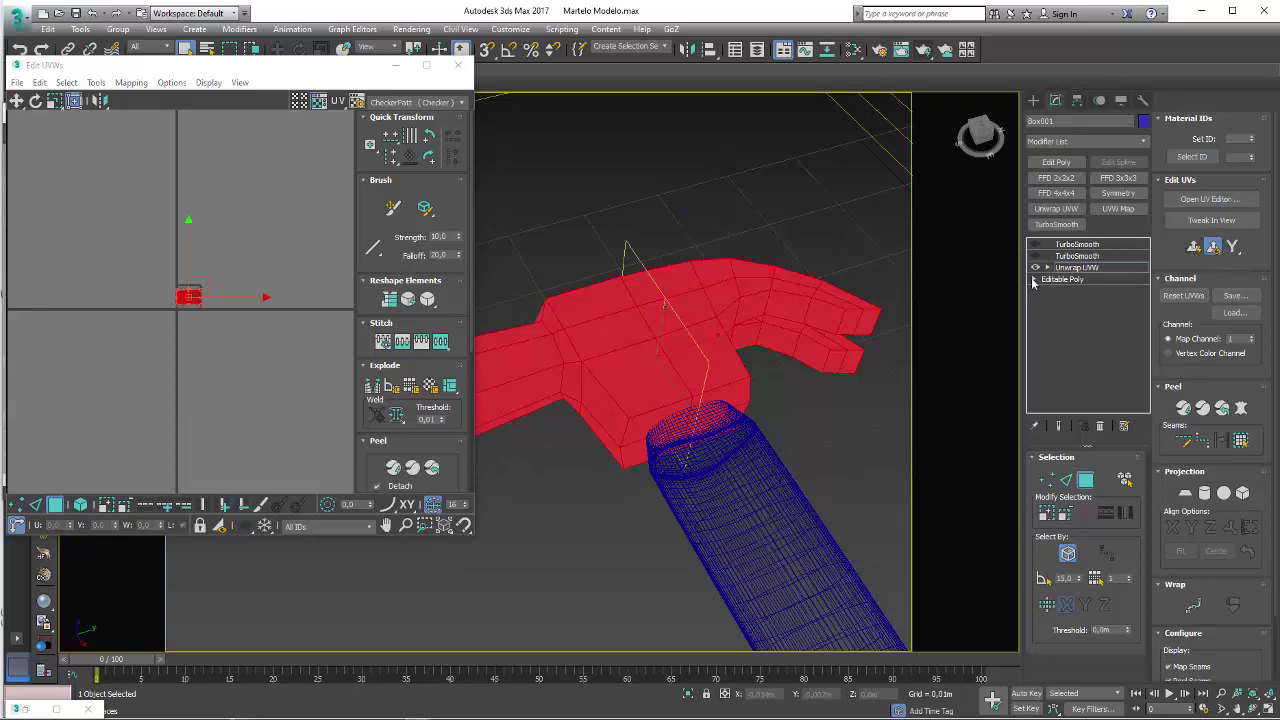
scroll(186, 294, up, 4)
scroll(195, 298, up, 2)
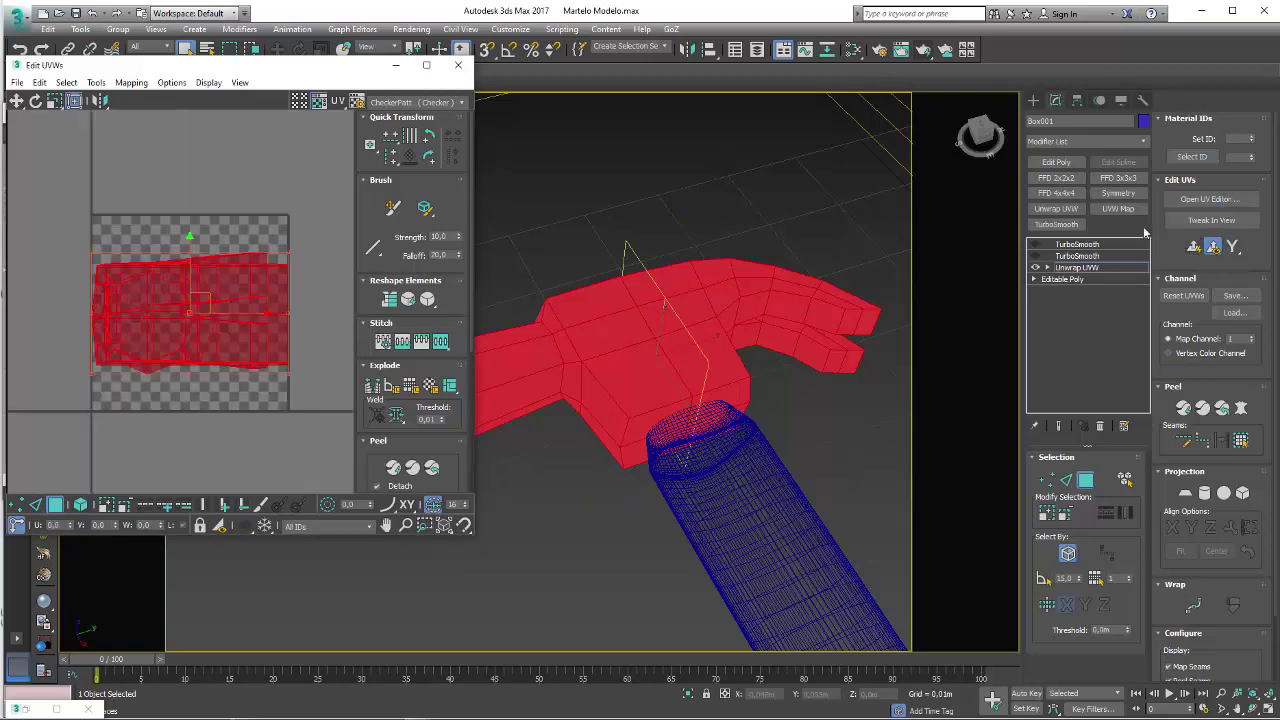
click(1194, 248)
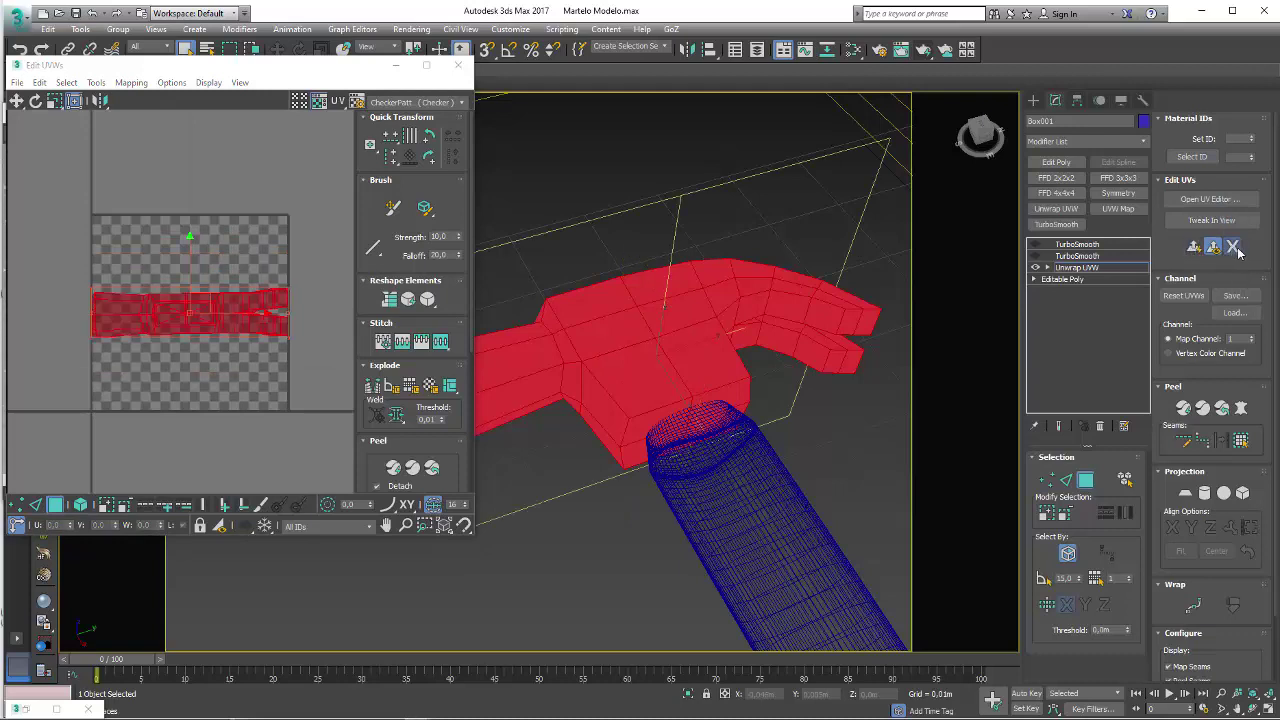
click(1233, 287)
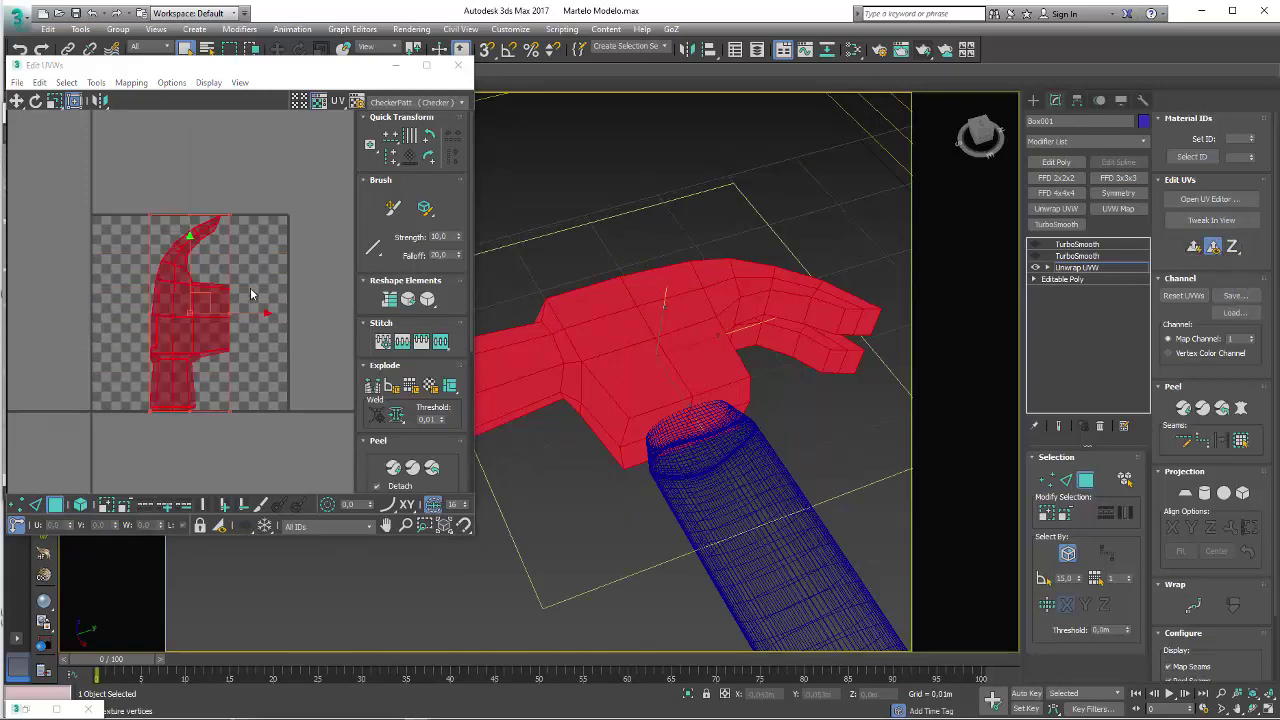
drag(213, 297, 204, 301)
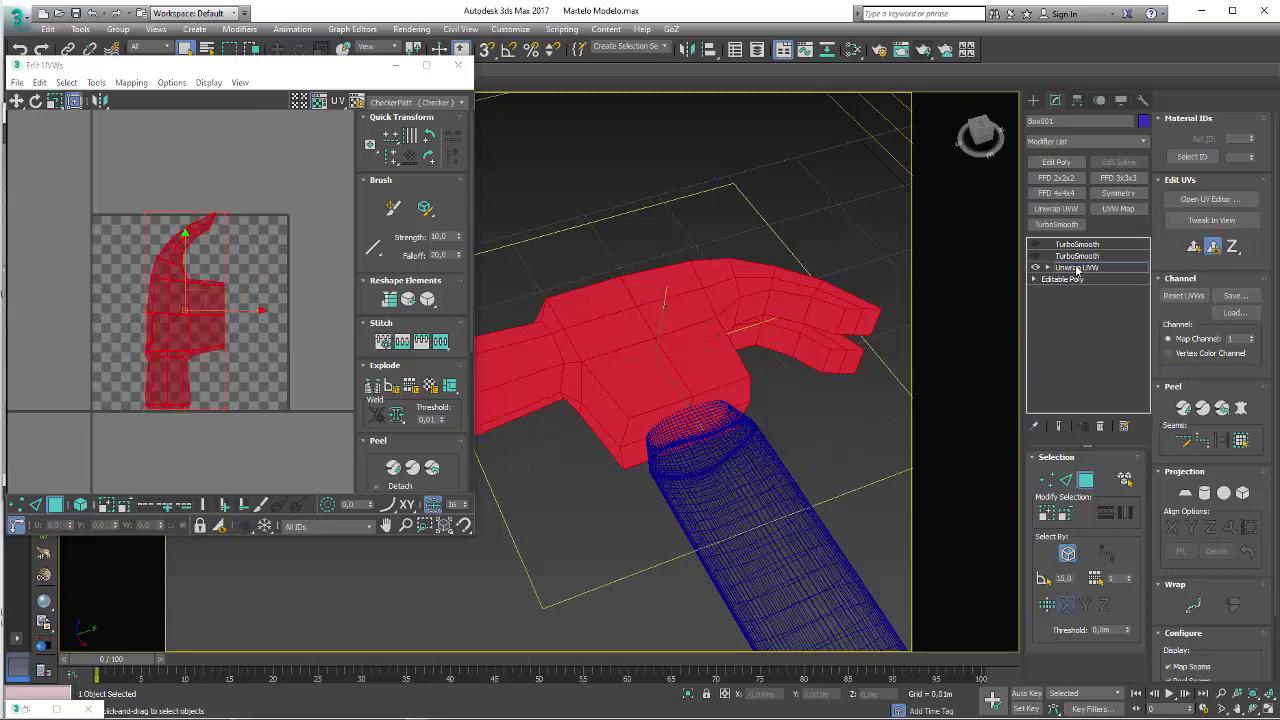
click(1076, 268)
Switch the viewport to shaded display and bring the V-Ray render back into view
key(F3)
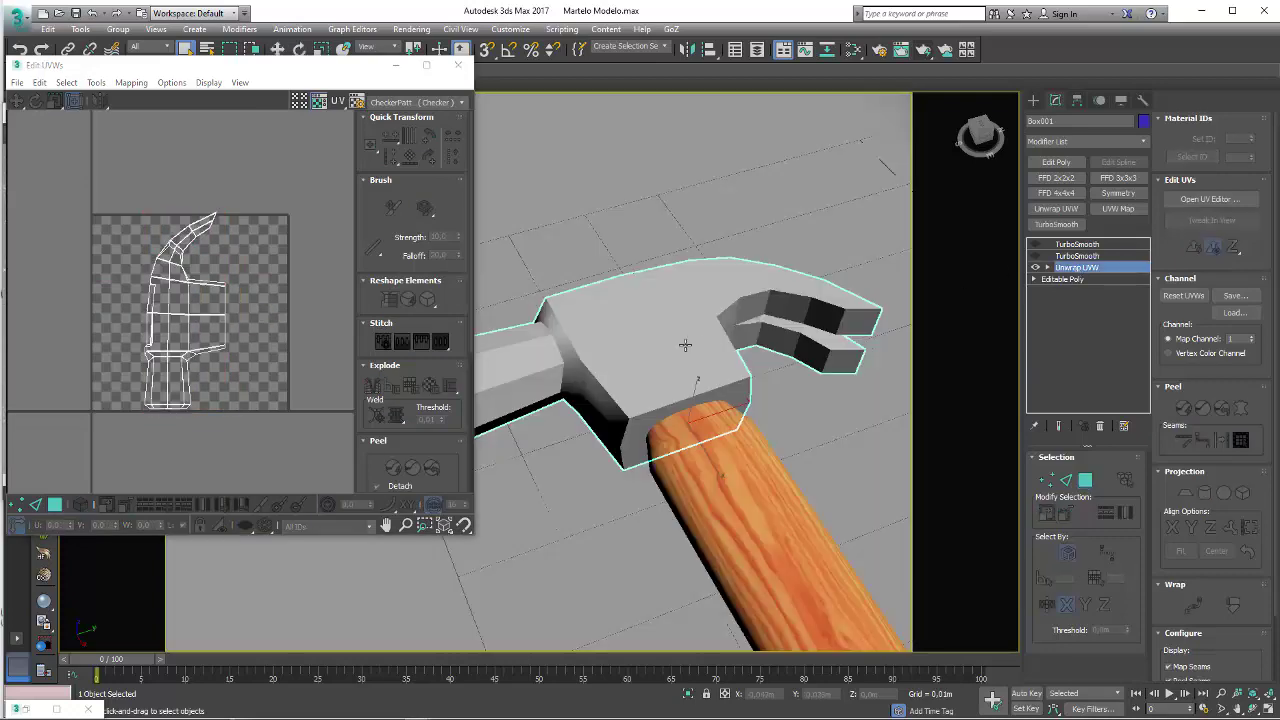
click(856, 50)
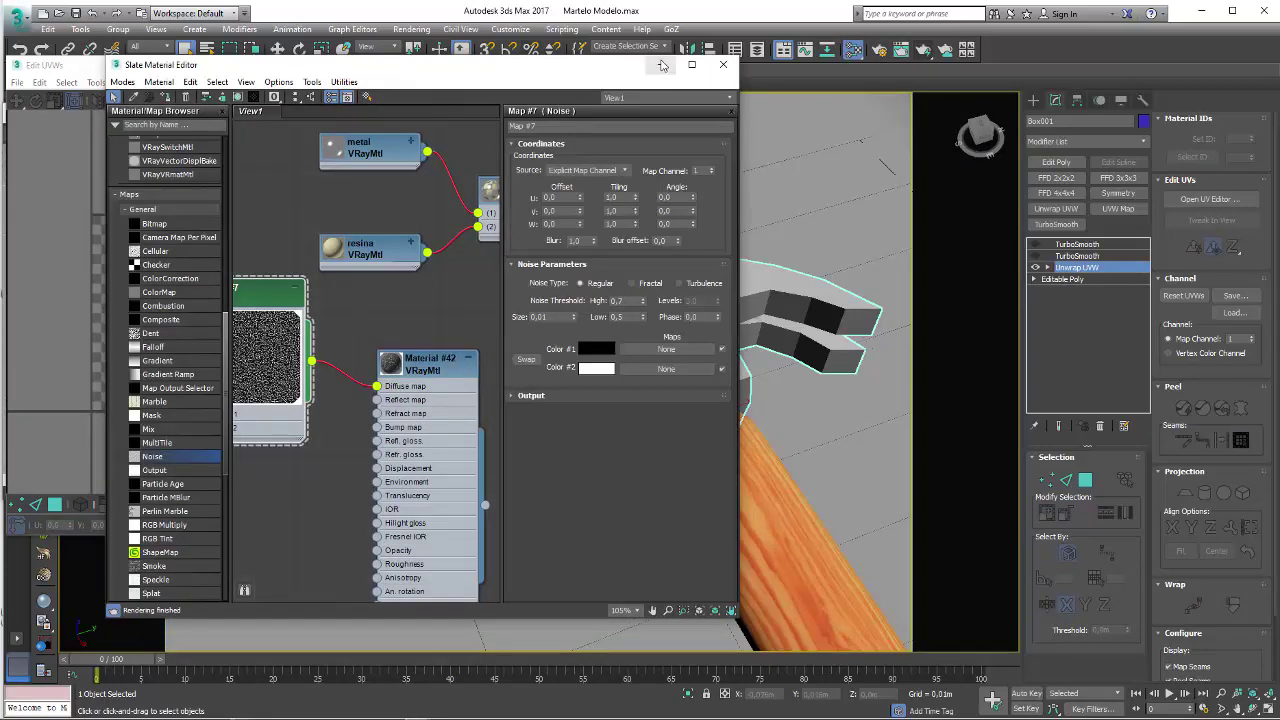
click(660, 65)
click(385, 65)
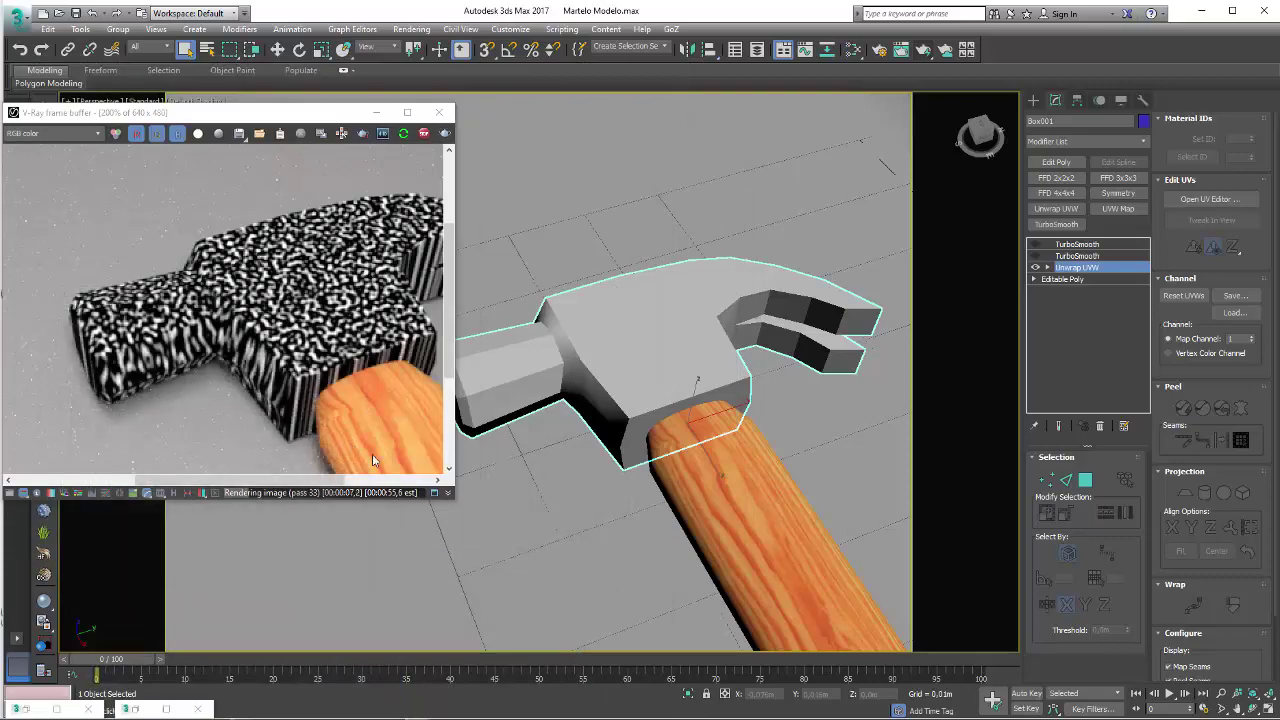
scroll(582, 354, down, 3)
alt+middle_drag(582, 354, 839, 350)
scroll(839, 350, up, 4)
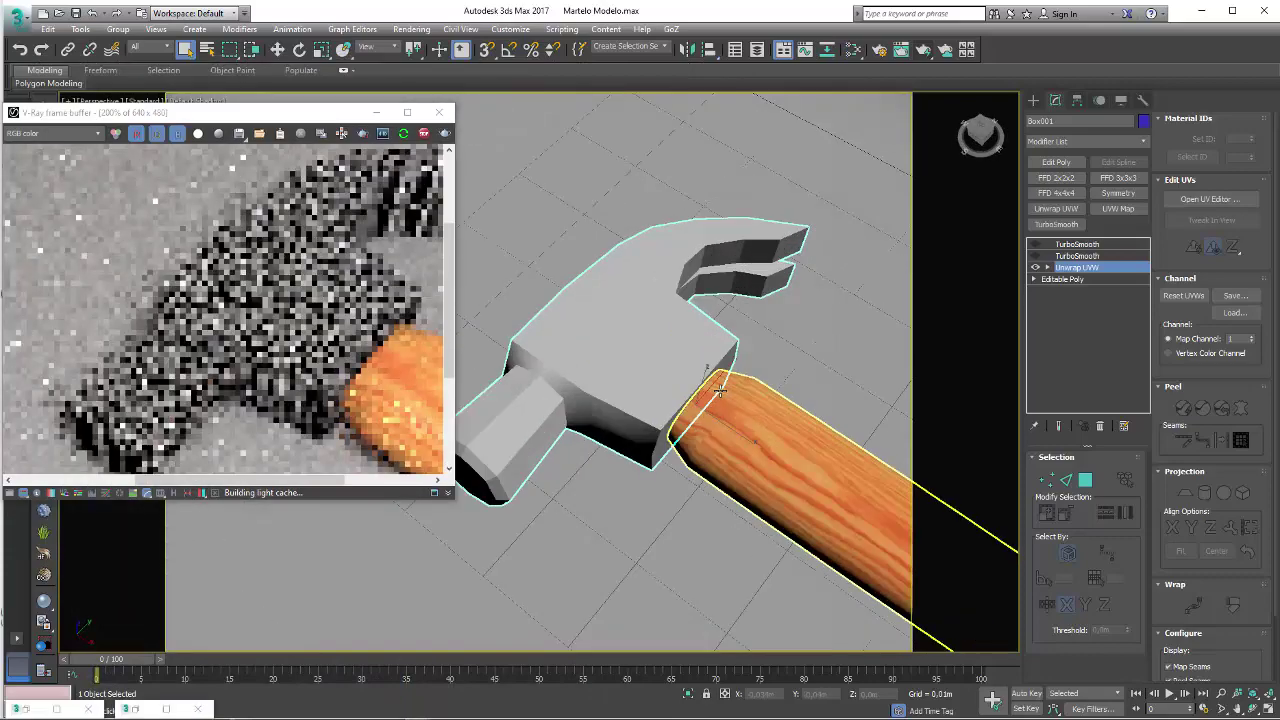
Enter the Unwrap UVW Polygon level and reopen the UV editor on the head's island
click(1047, 267)
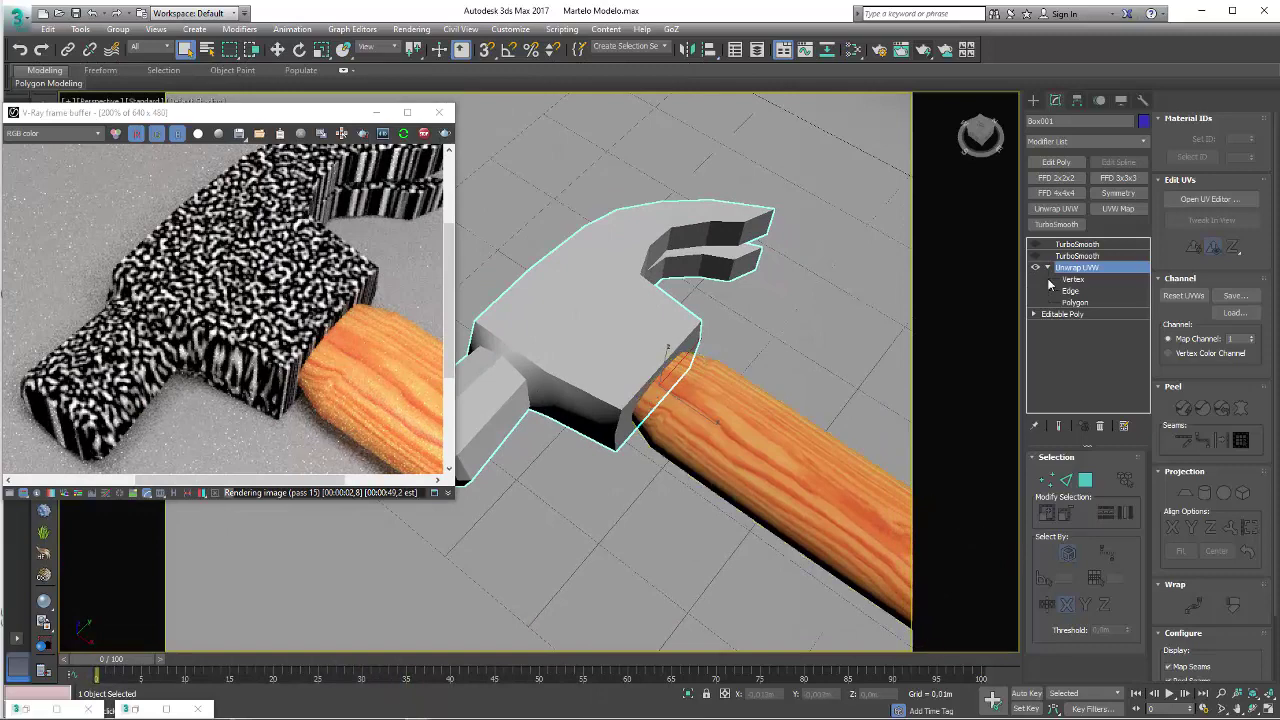
click(1075, 302)
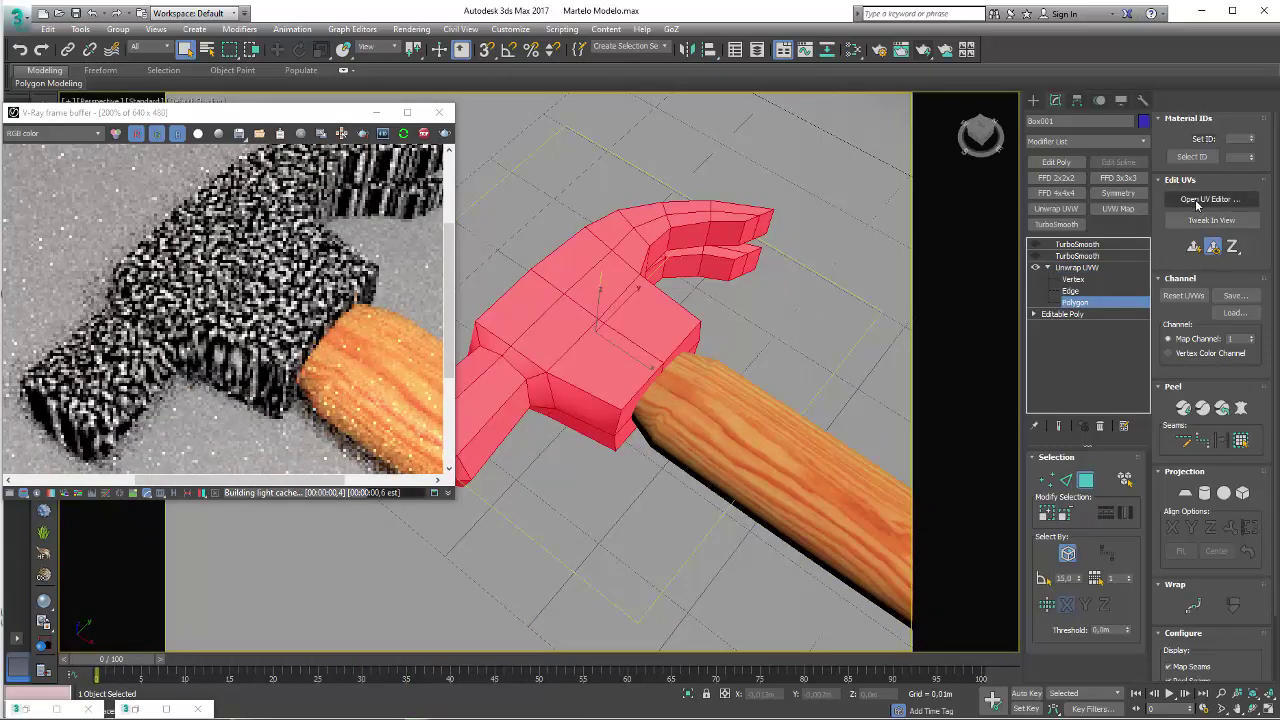
click(1208, 199)
scroll(277, 273, up, 2)
scroll(272, 294, up, 3)
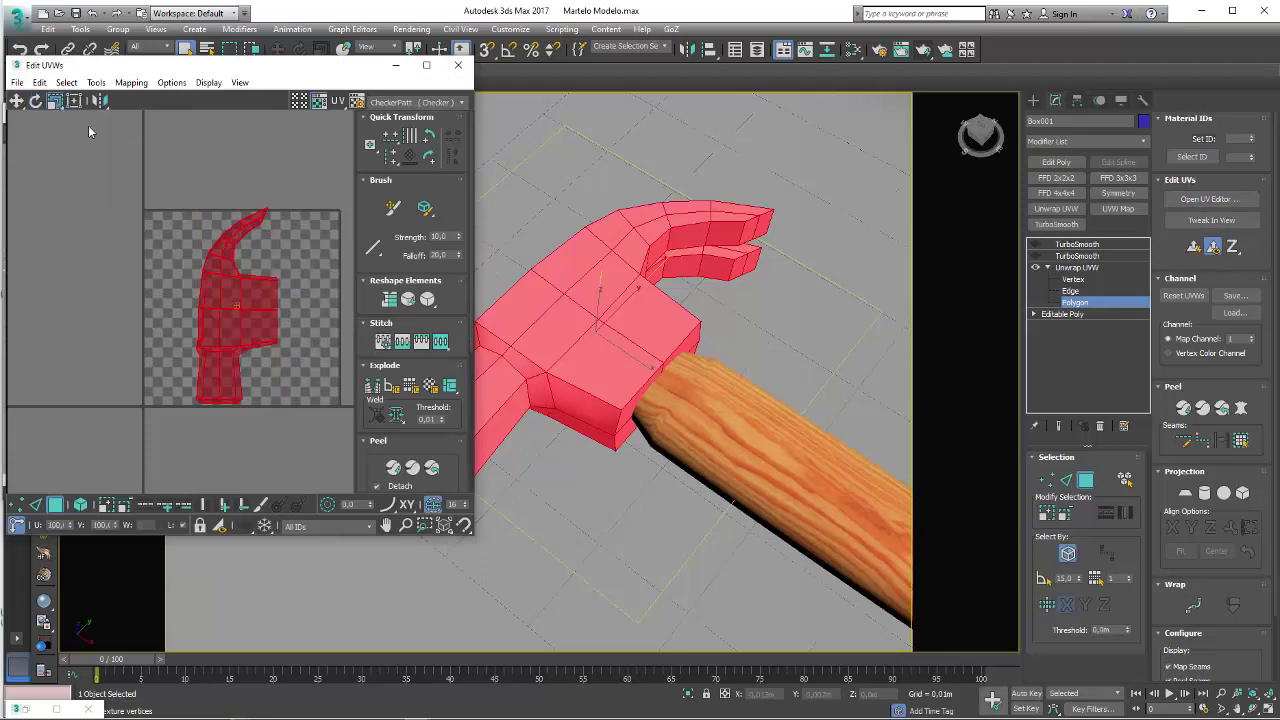
Squeeze the head's UV shell narrower horizontally to stretch the noise into streaks
key(w)
drag(278, 205, 234, 204)
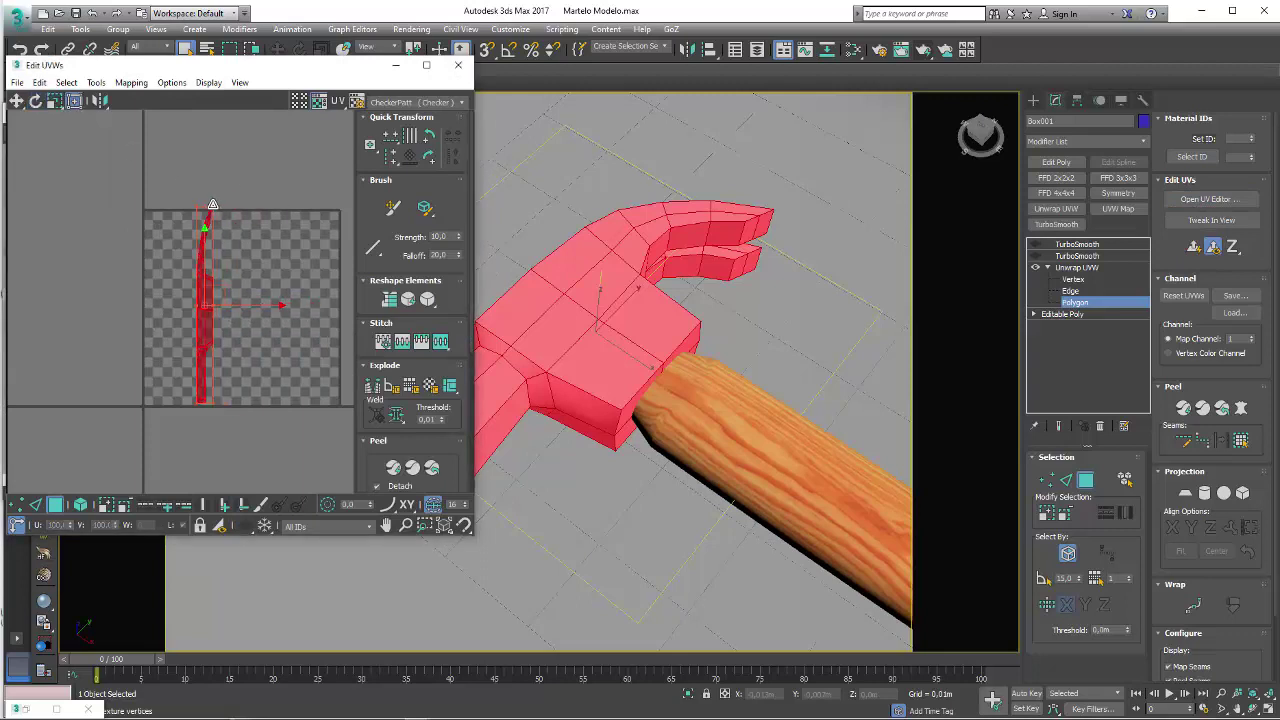
alt+middle_drag(639, 361, 678, 384)
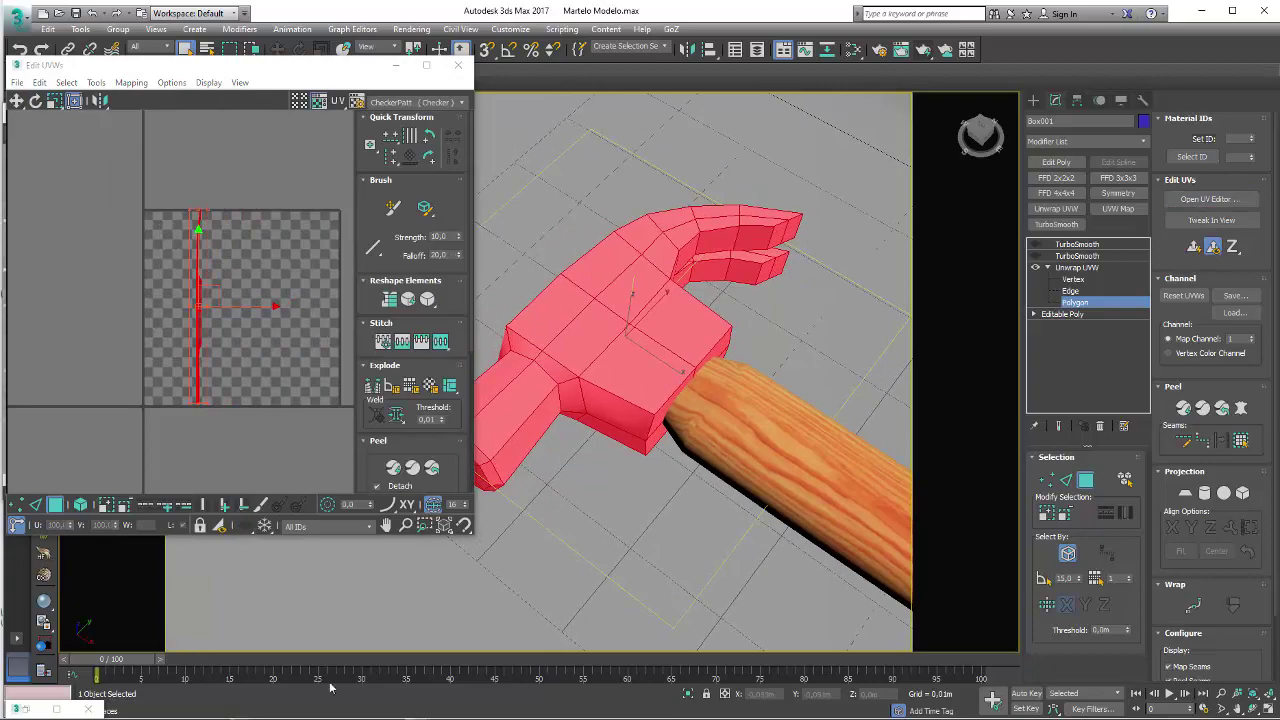
click(500, 663)
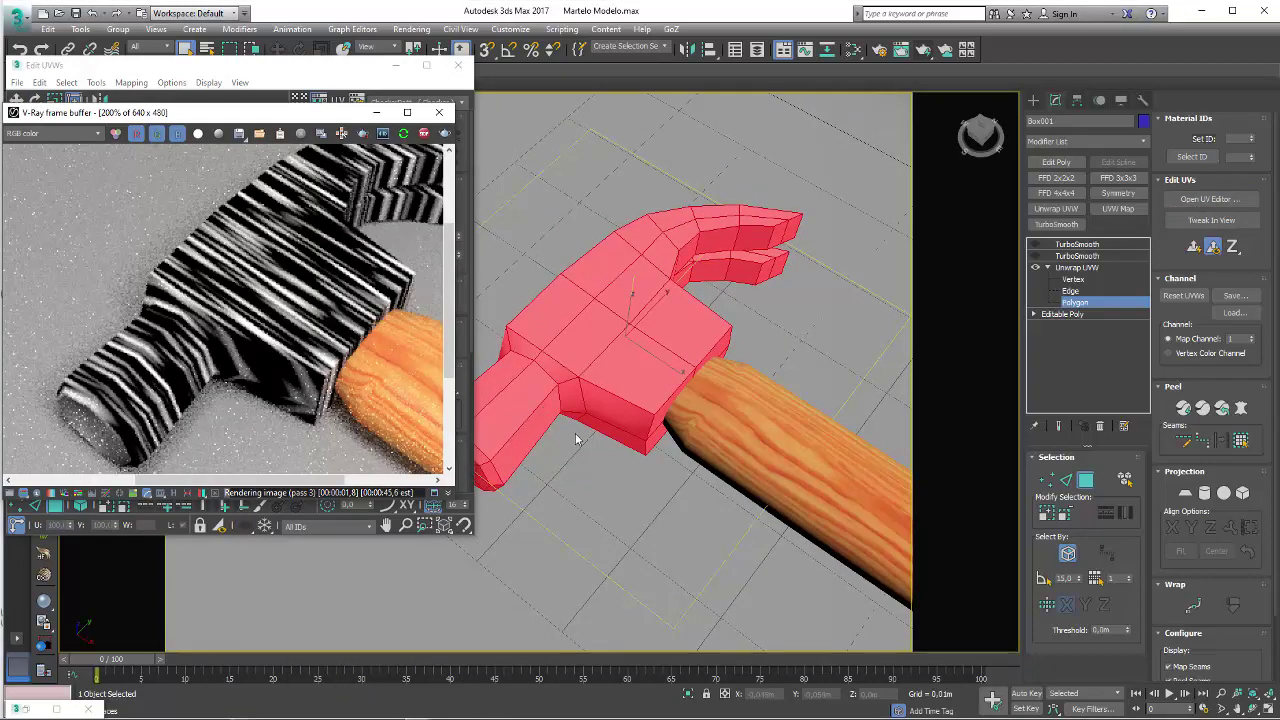
alt+middle_drag(576, 440, 640, 400)
mouse_move(257, 118)
mouse_down()
mouse_move(800, 193)
mouse_move(850, 90)
mouse_up()
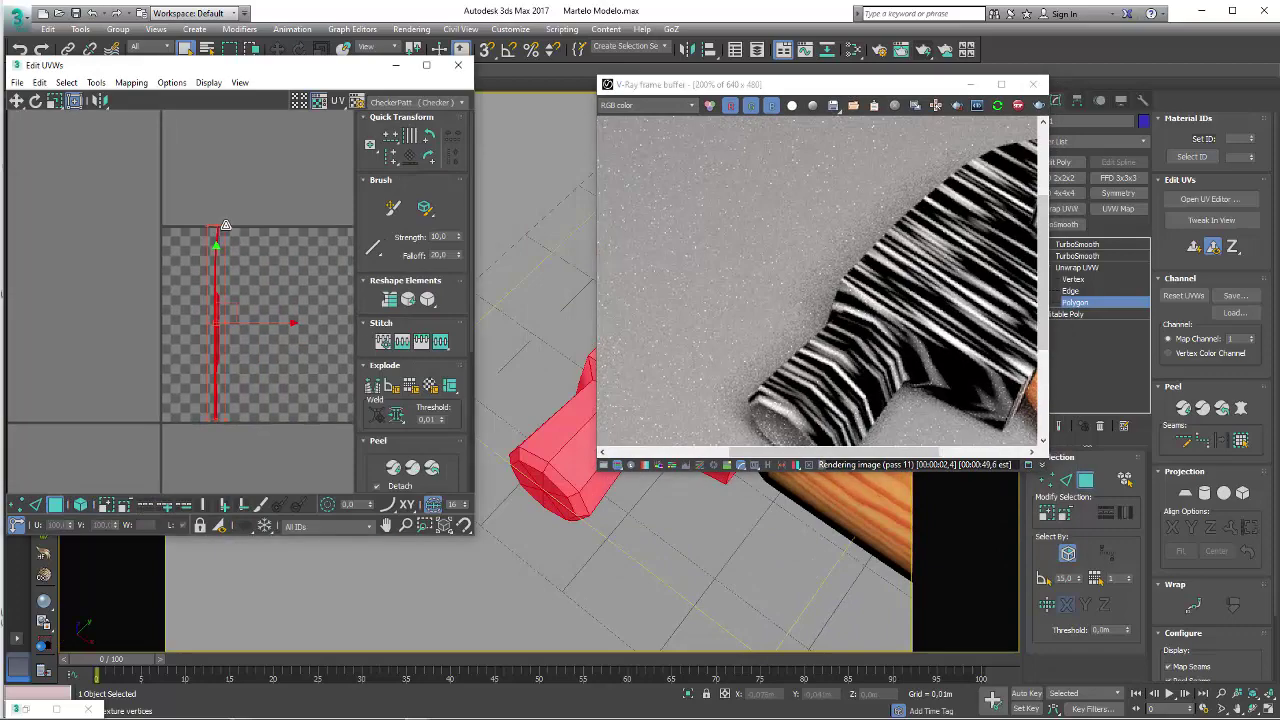
Fine-tune the UV shell's width and open the Slate Material Editor with M
mouse_move(226, 226)
mouse_down()
mouse_move(285, 229)
mouse_move(212, 228)
mouse_up()
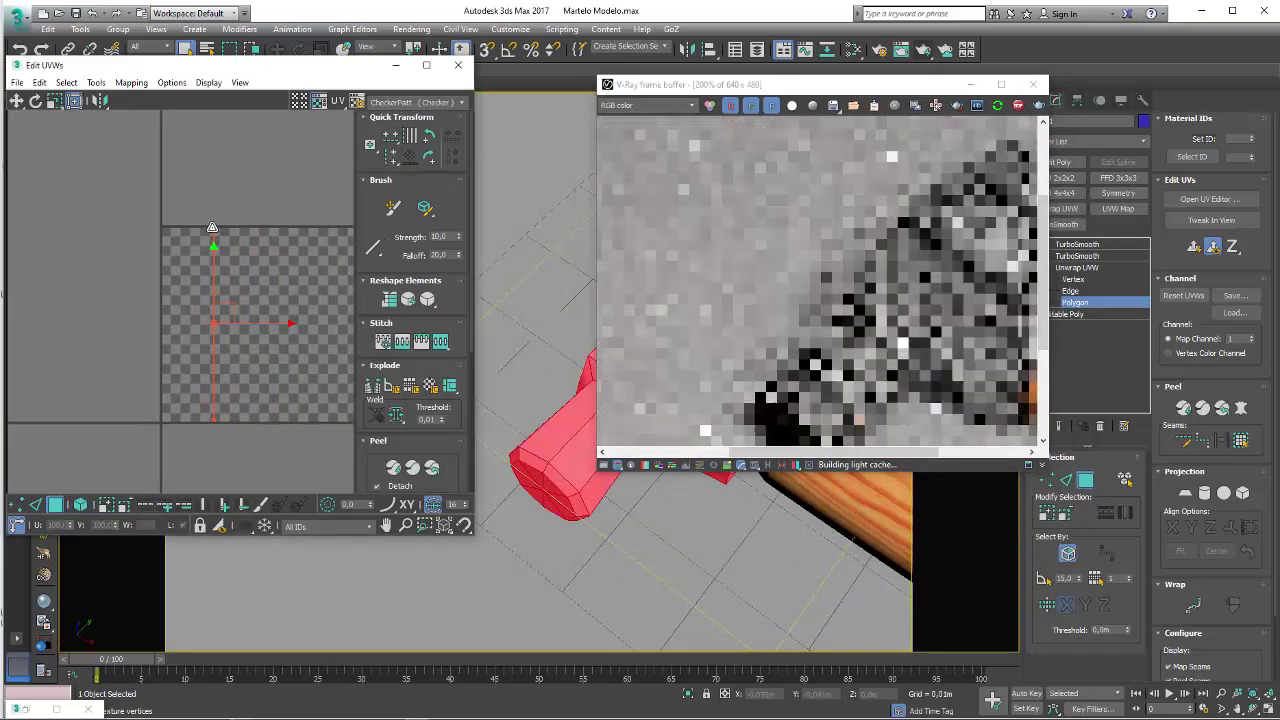
middle_drag(281, 349, 219, 340)
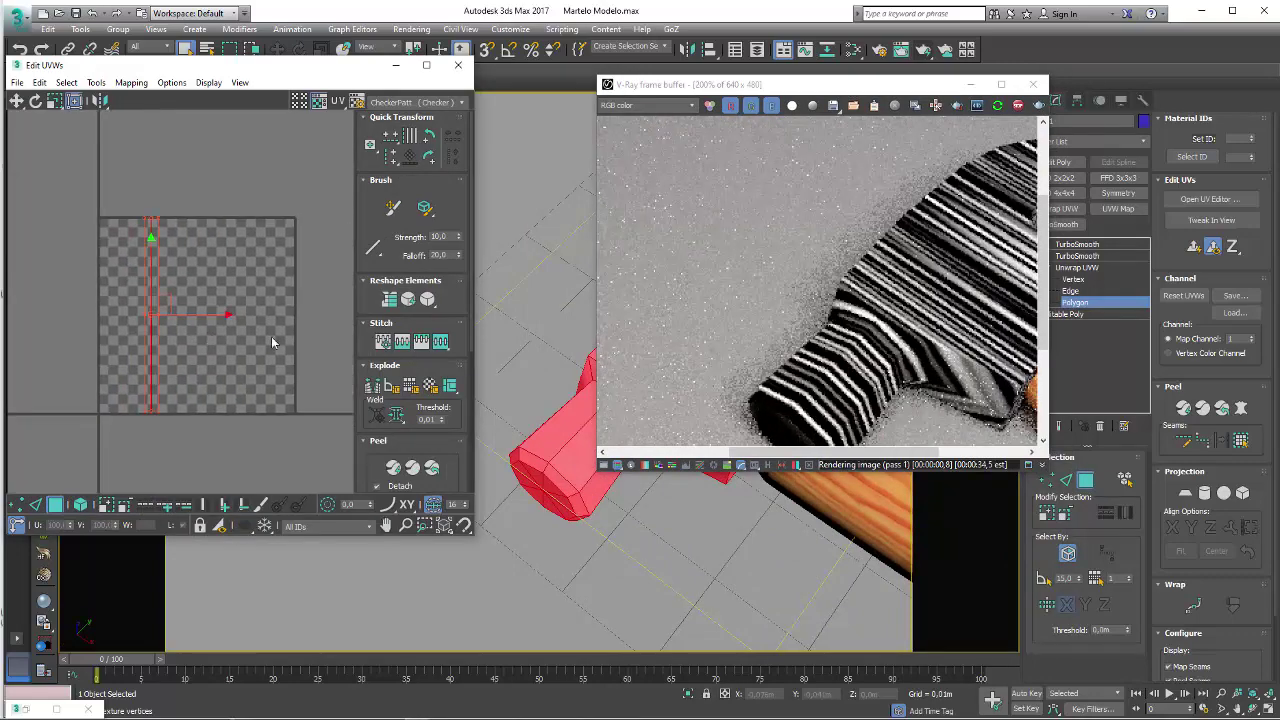
drag(884, 87, 736, 87)
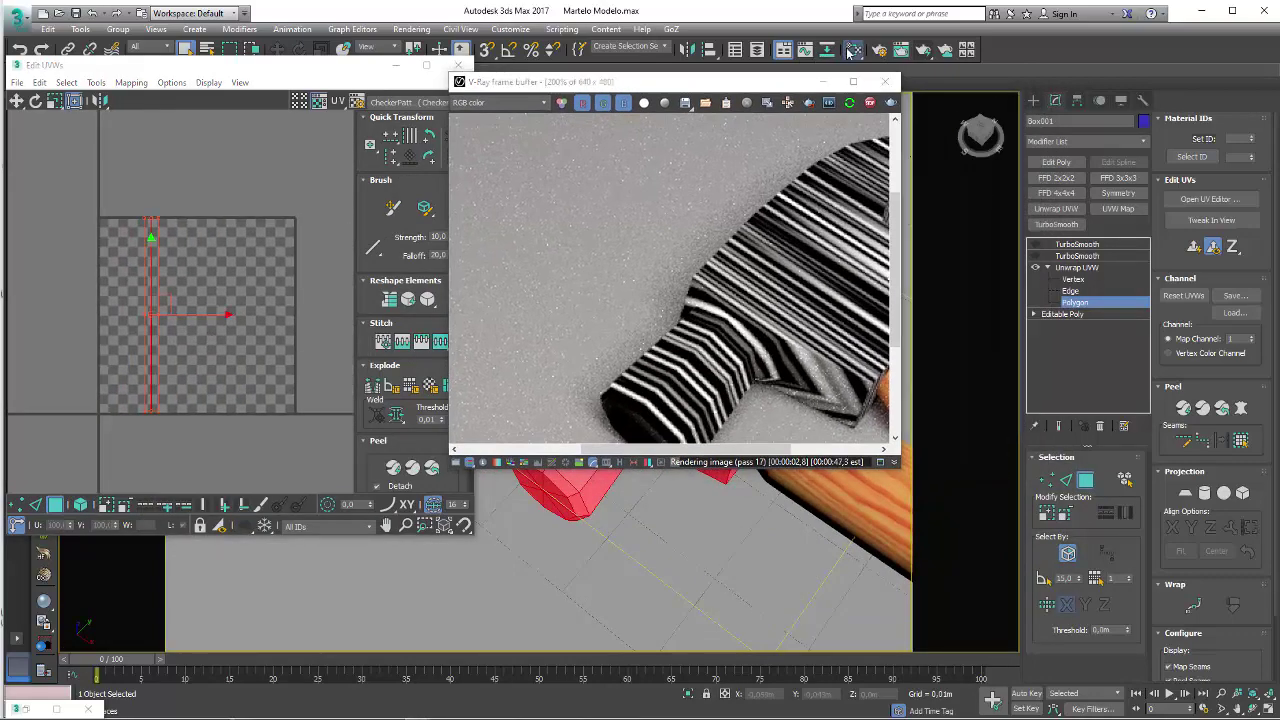
key(m)
drag(533, 72, 549, 71)
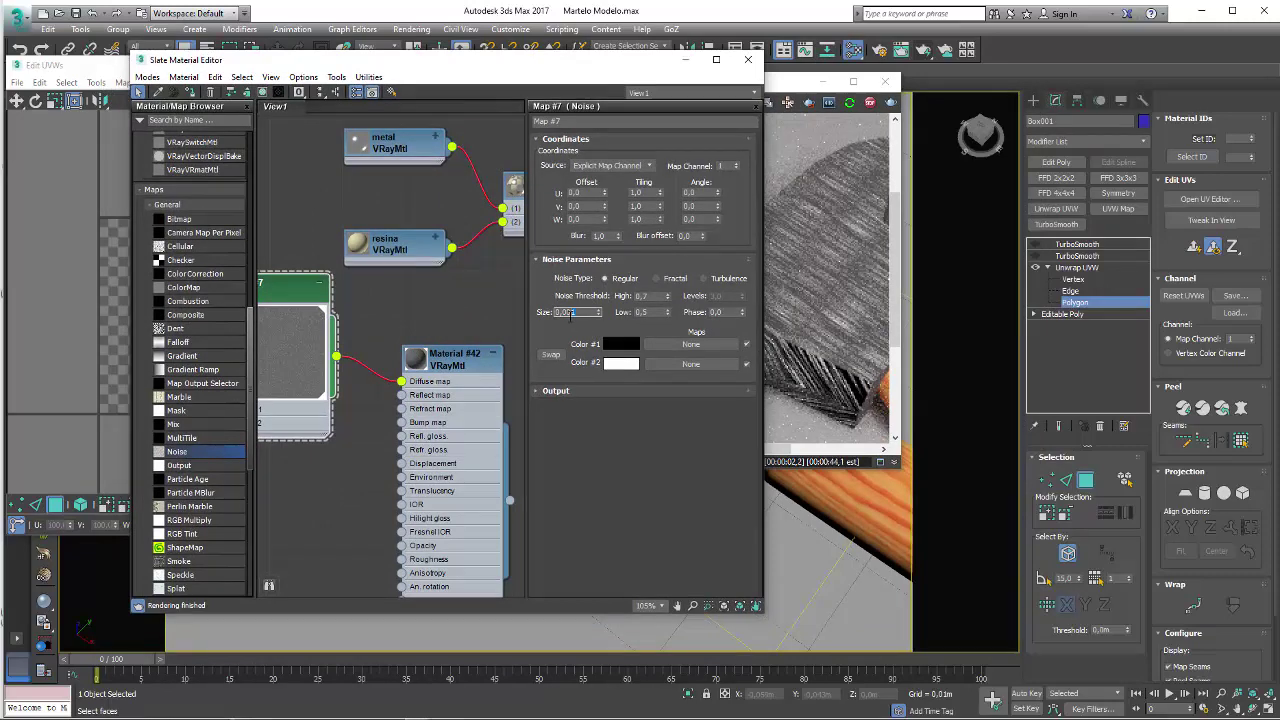
Confirm a noise size of 0,005 and hide the material editor
key(Return)
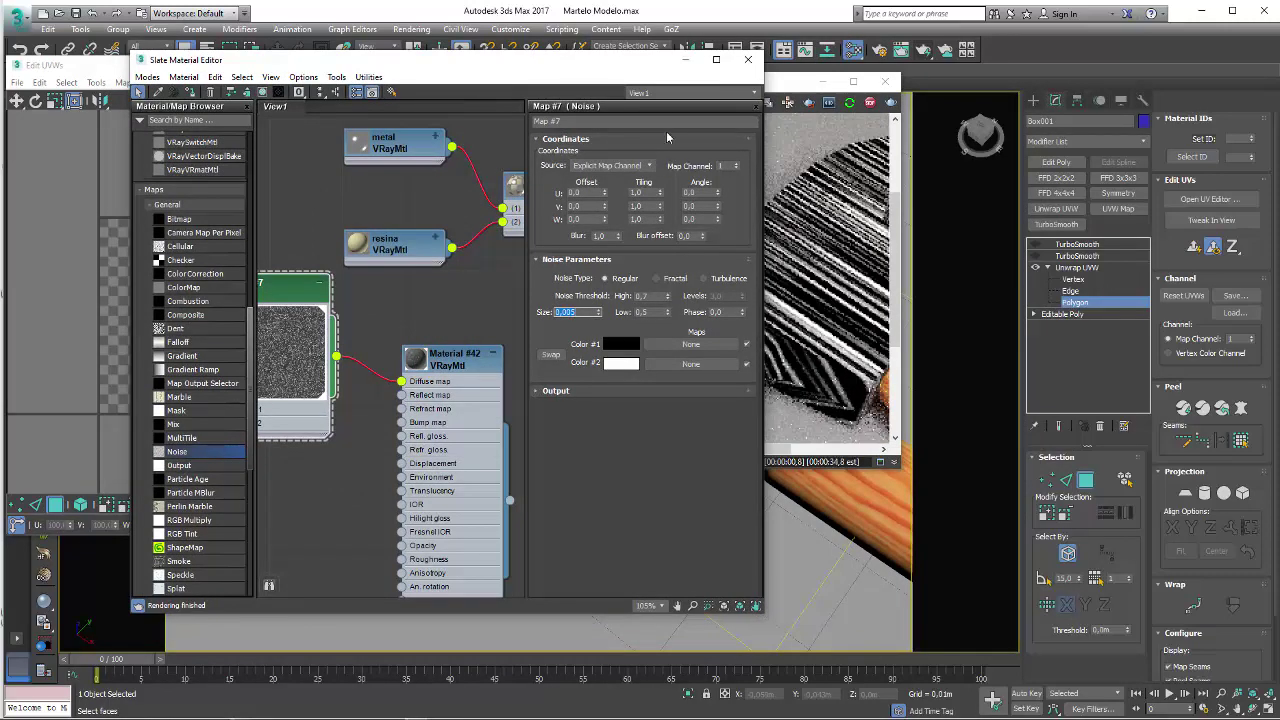
click(684, 60)
scroll(236, 258, down, 3)
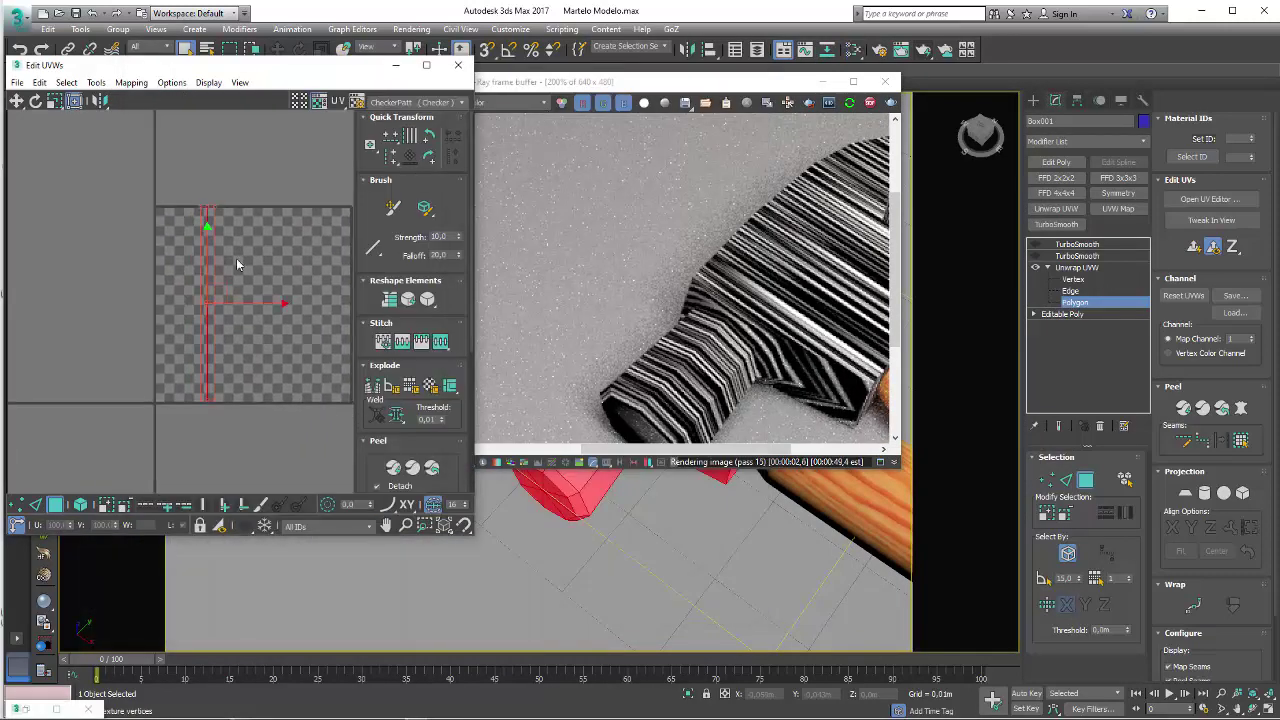
Update the render after the UV change, reselect the squashed UV strip, and close the render window
click(71, 107)
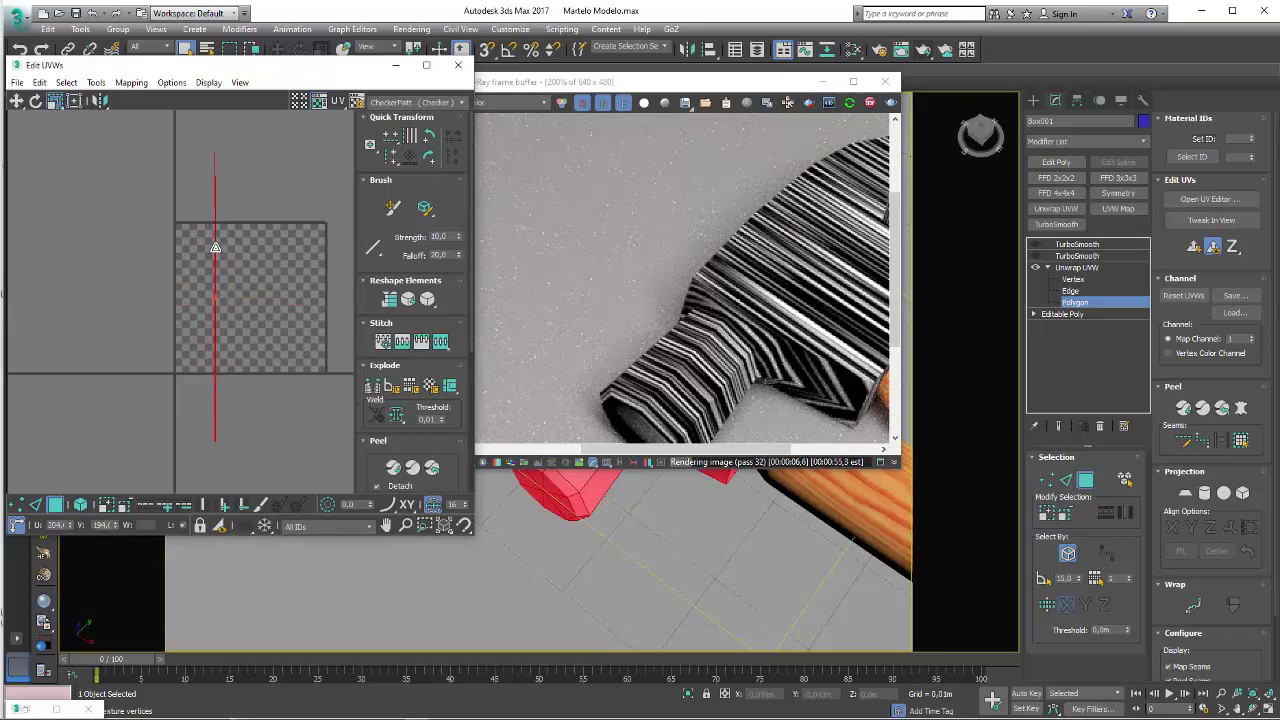
key(shift+q)
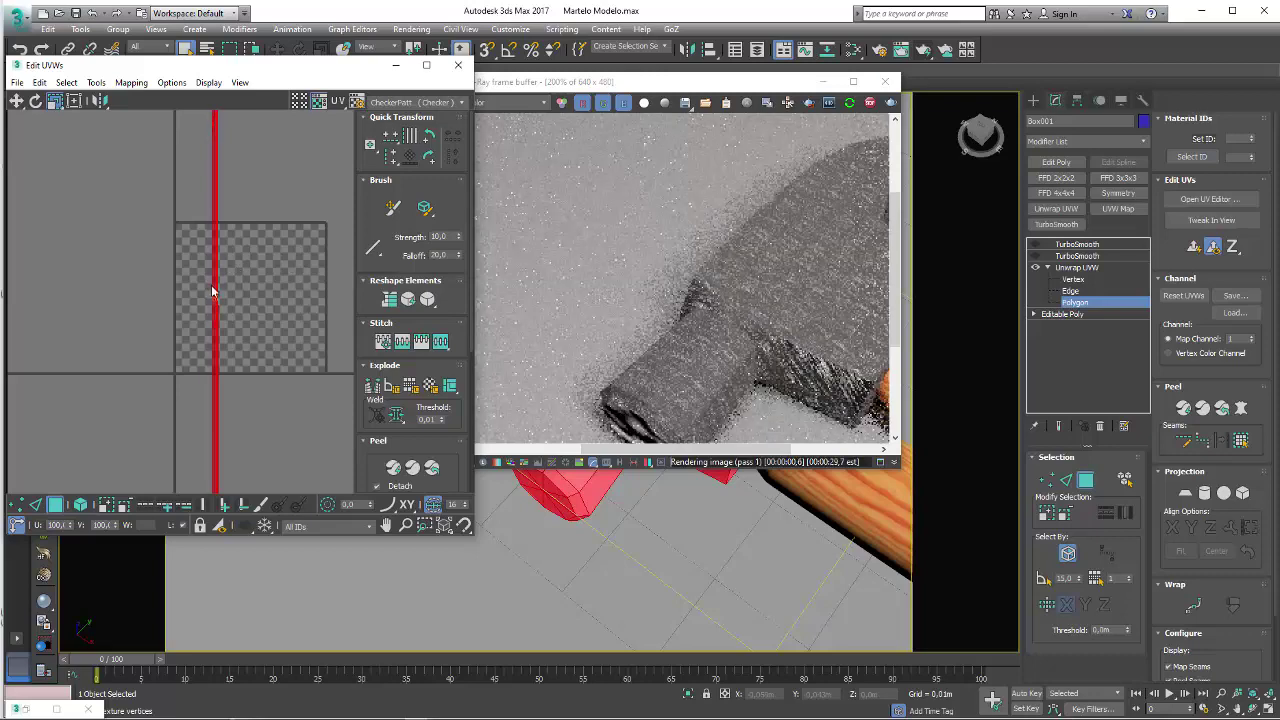
click(217, 322)
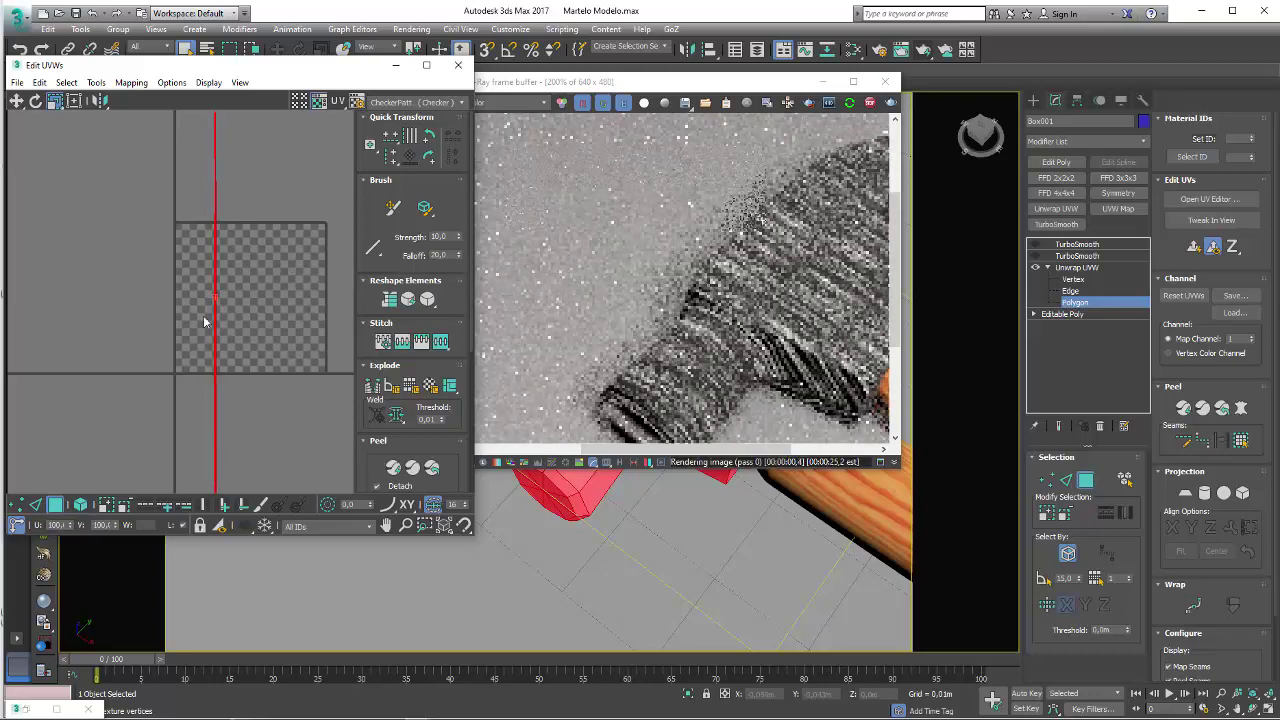
click(217, 314)
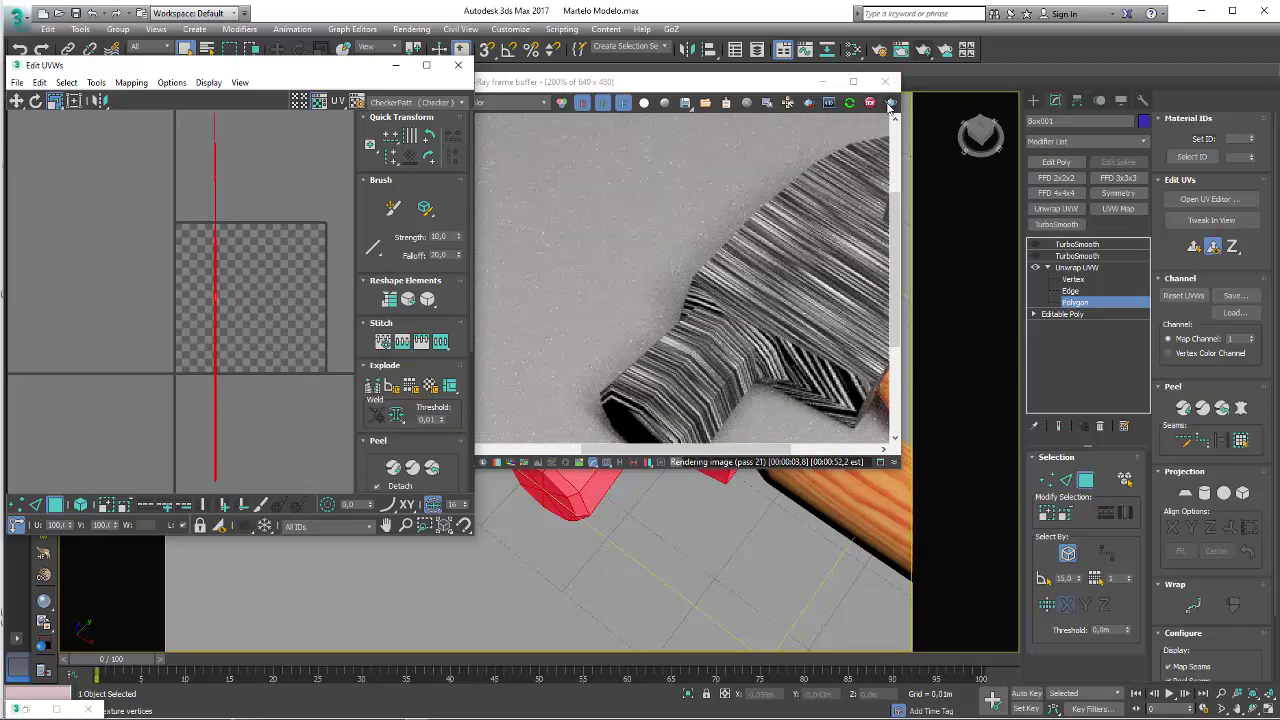
click(884, 81)
Close the UV editor, leave polygon mode, and delete the unused Material #42 in Slate
click(458, 65)
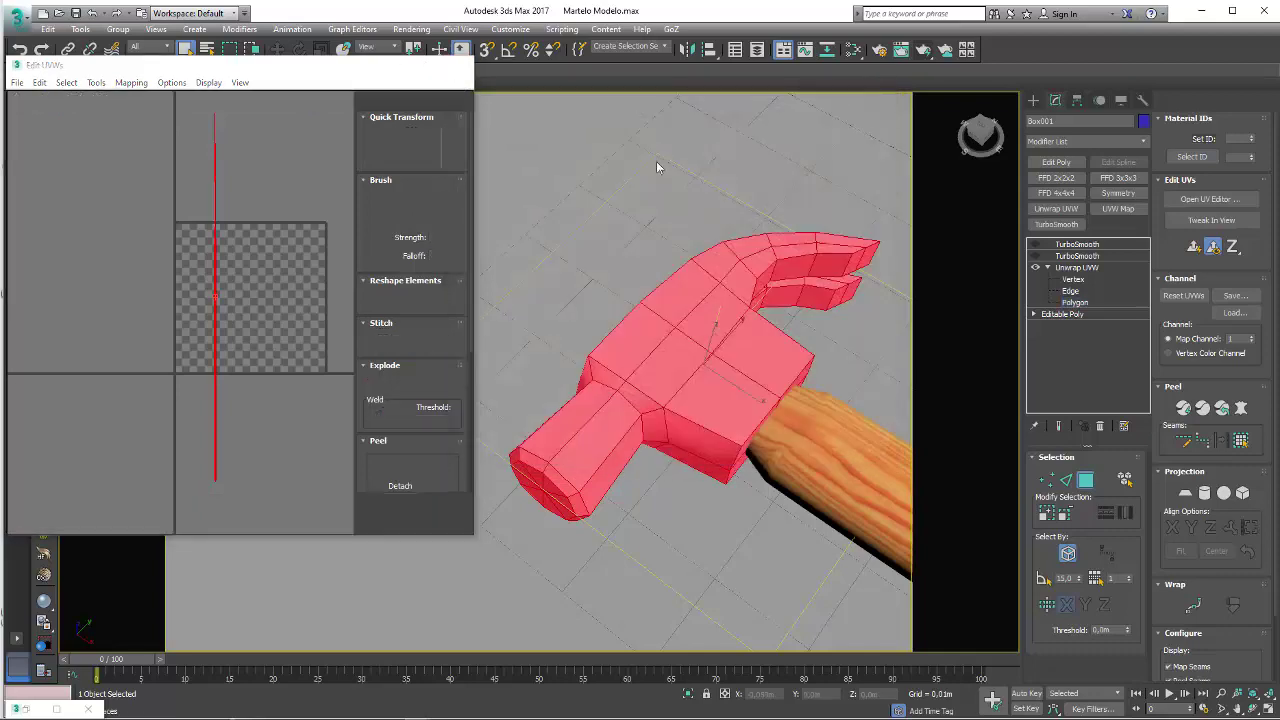
click(1076, 268)
click(1048, 268)
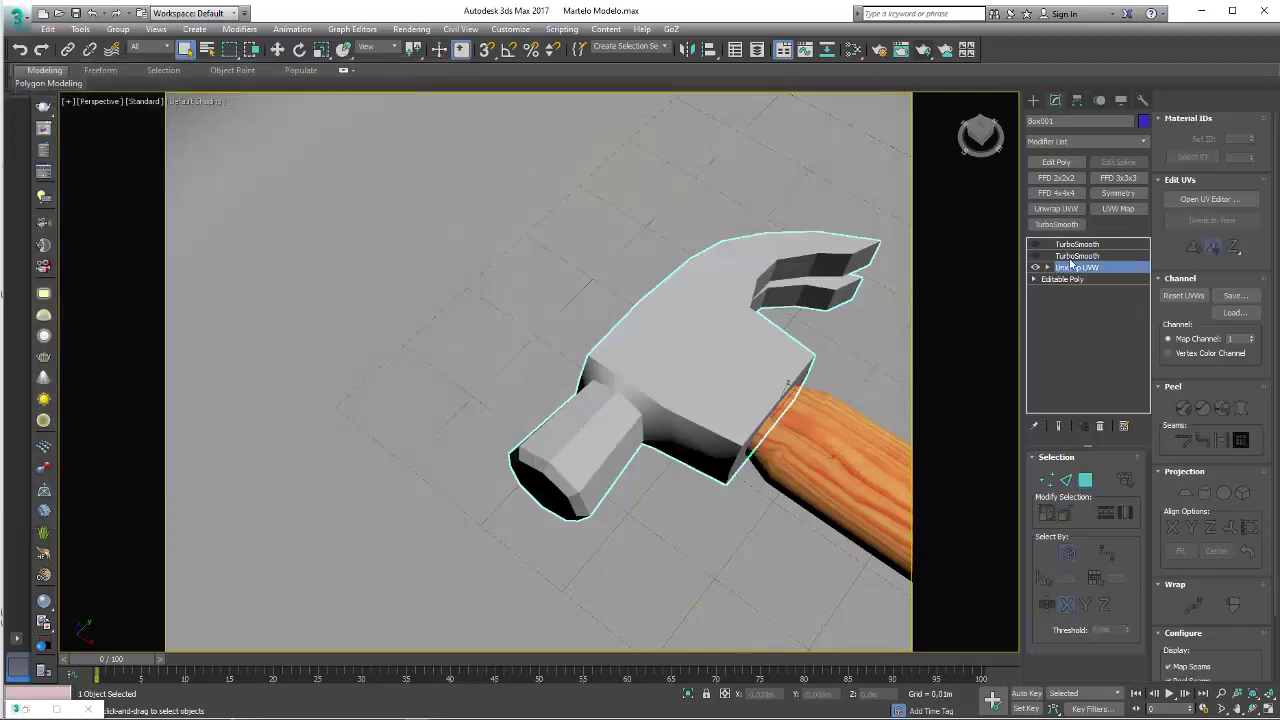
click(849, 56)
scroll(380, 345, down, 1)
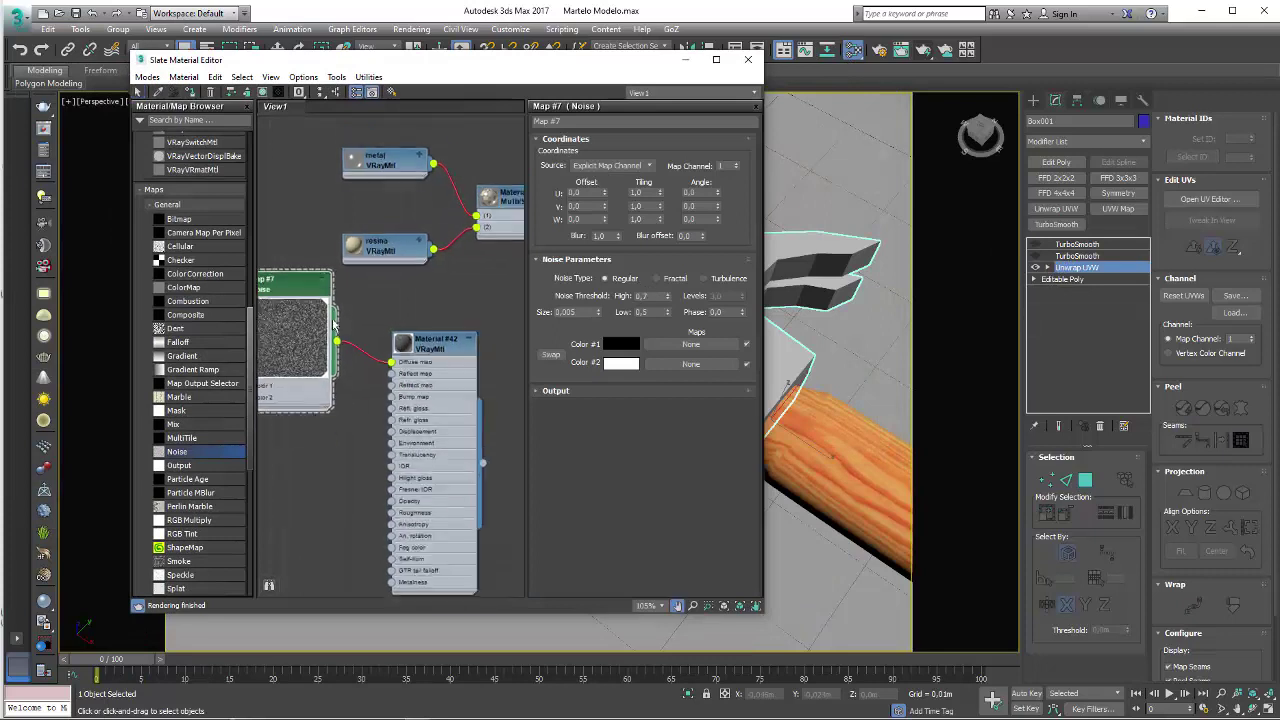
scroll(380, 345, down, 2)
drag(385, 345, 428, 393)
key(Delete)
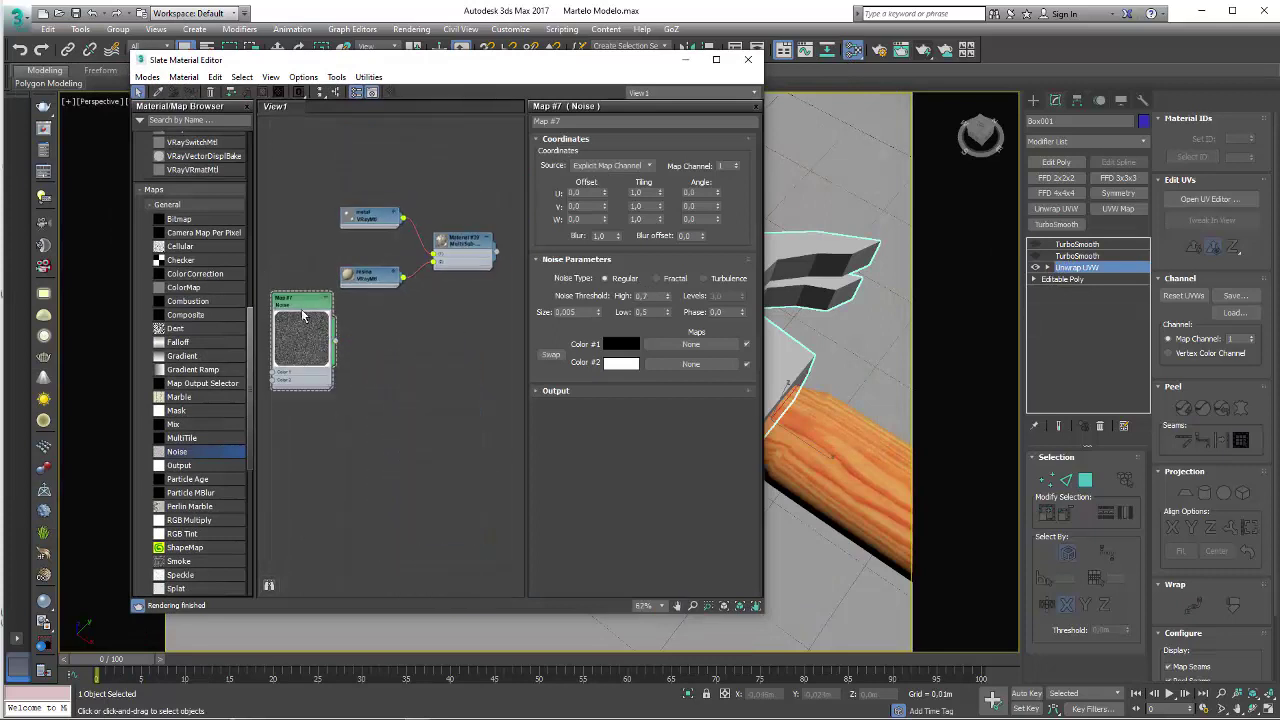
Wire the Map #7 Noise node into the metal VRayMtl and start a test render
drag(329, 324, 339, 273)
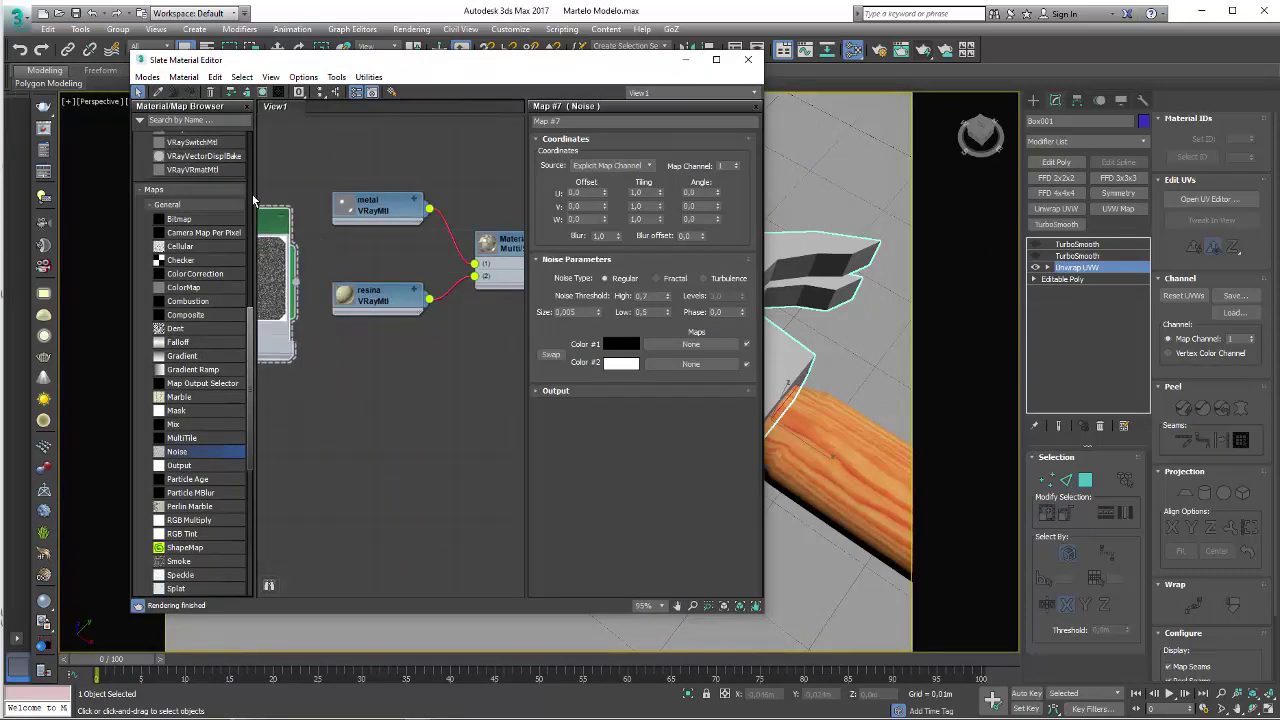
scroll(400, 300, up, 3)
middle_drag(394, 177, 314, 132)
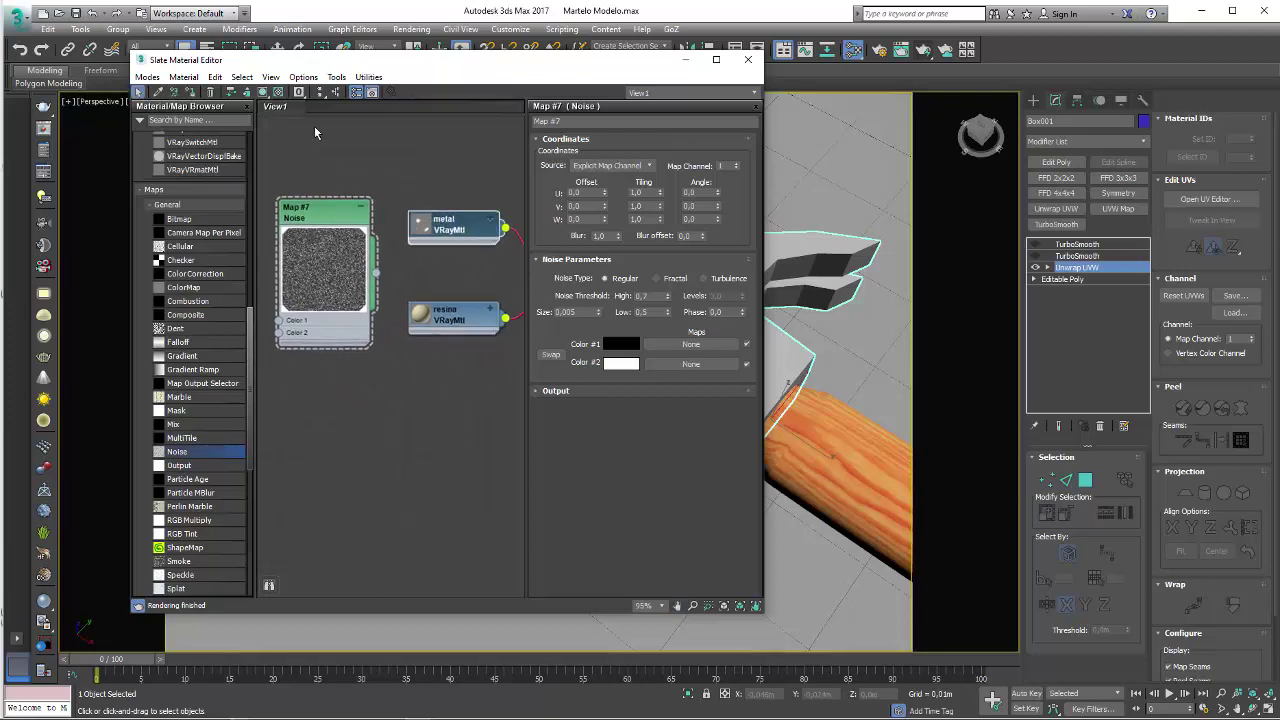
double_click(416, 226)
drag(365, 273, 353, 233)
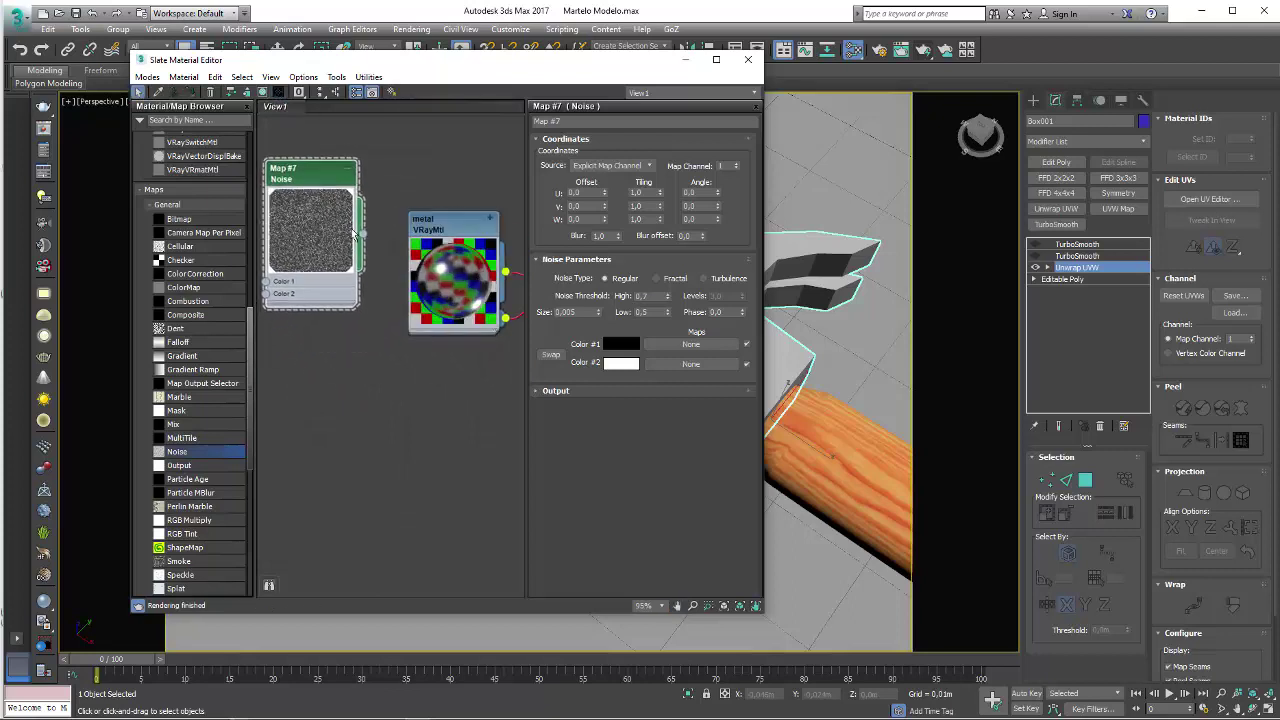
key(h)
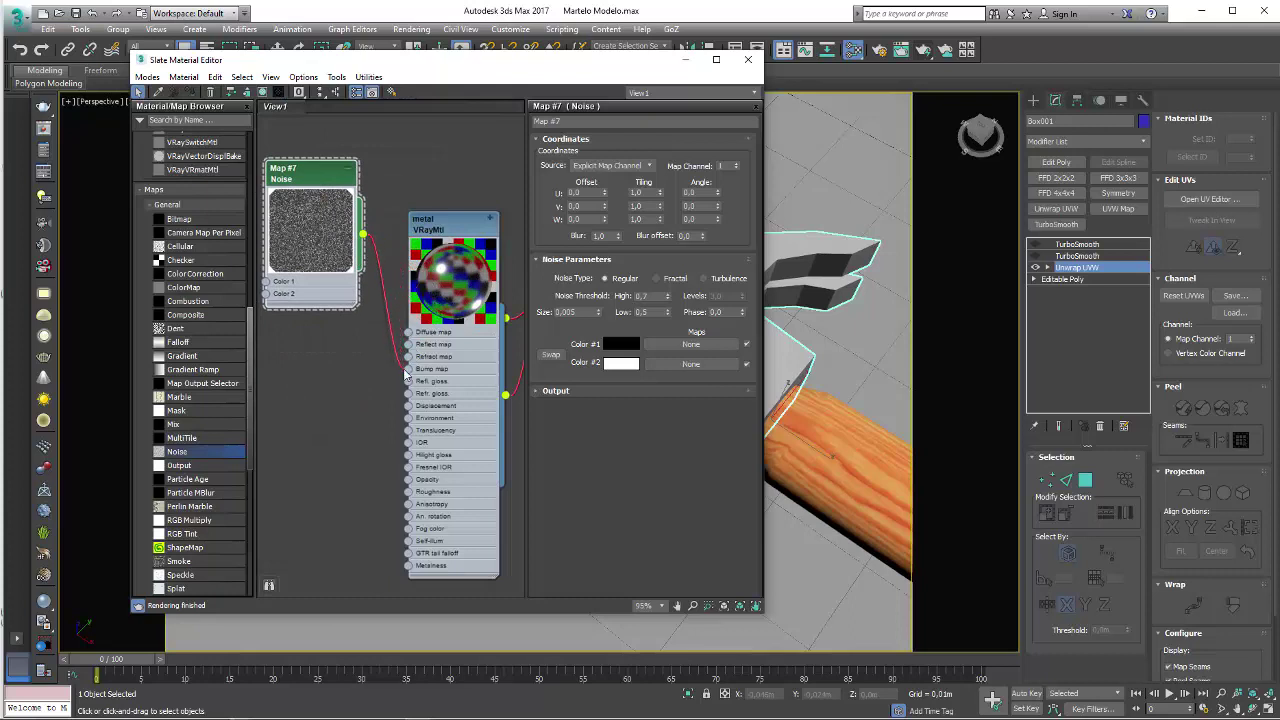
mouse_move(406, 372)
mouse_down()
mouse_move(409, 352)
mouse_move(408, 369)
mouse_up()
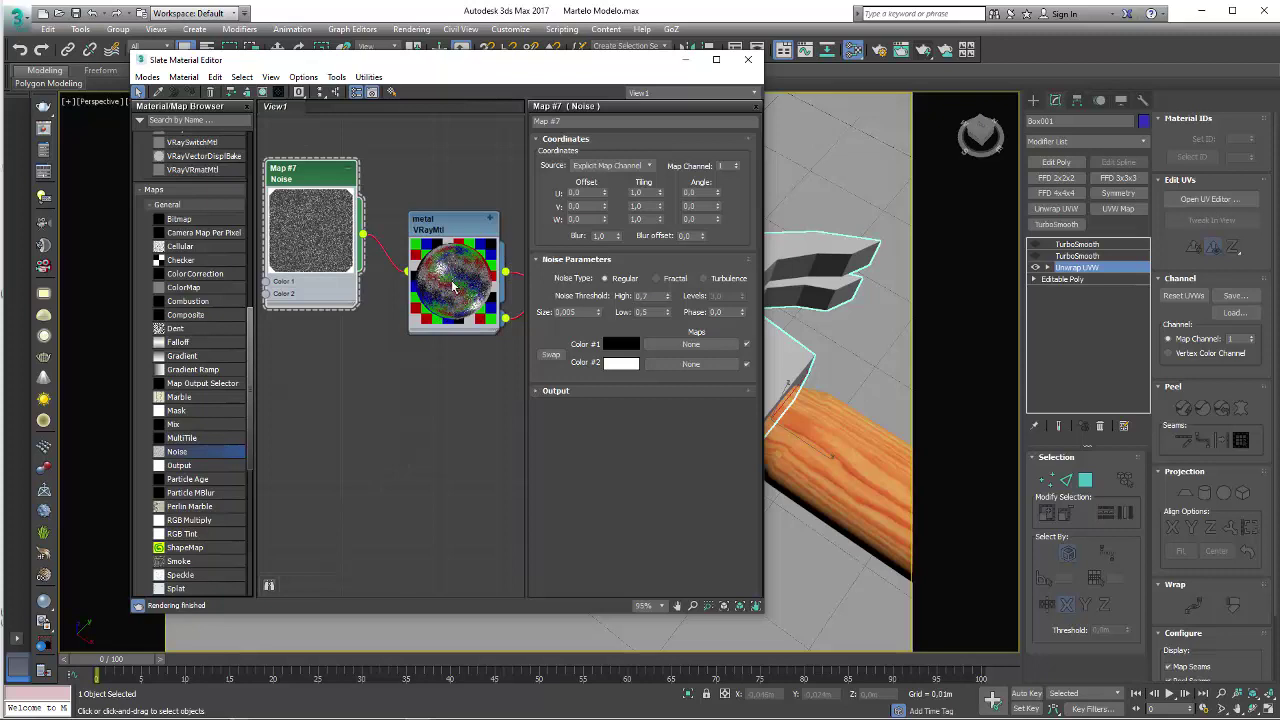
click(855, 347)
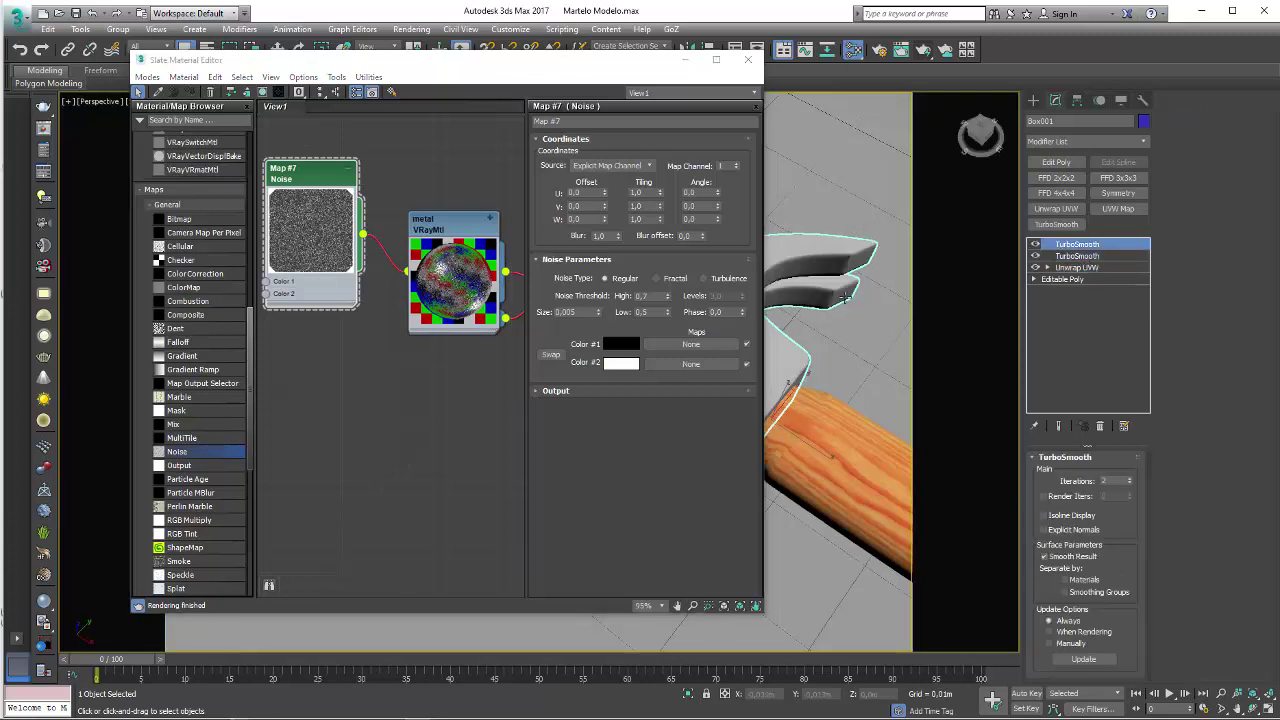
click(921, 52)
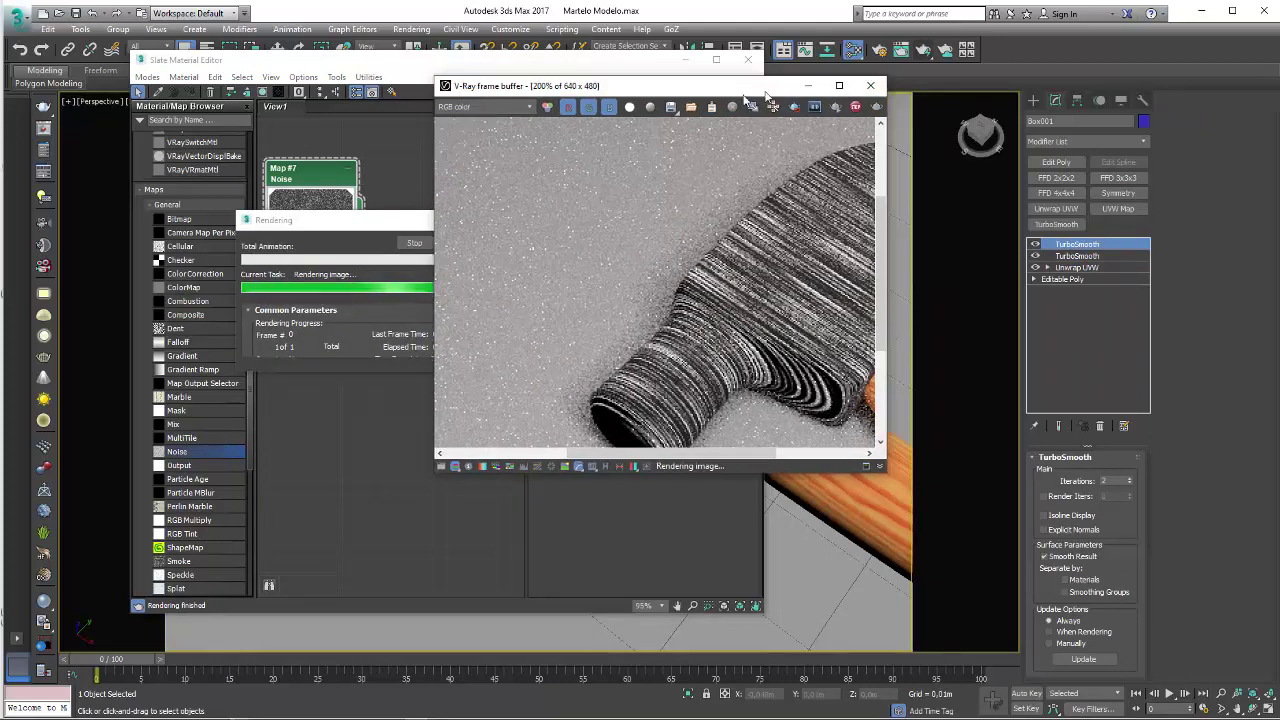
Cancel the running render, render the hammer again, and stop it once the streaked head is visible
click(829, 87)
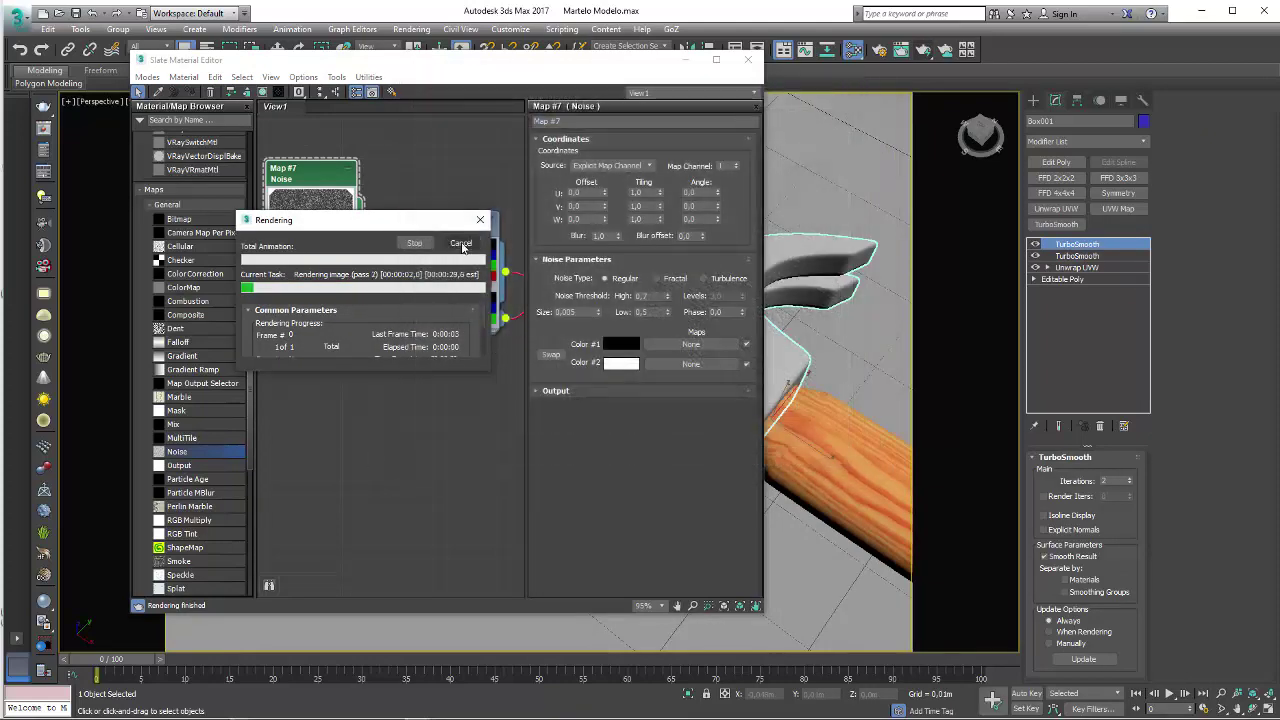
click(462, 246)
middle_drag(515, 280, 400, 305)
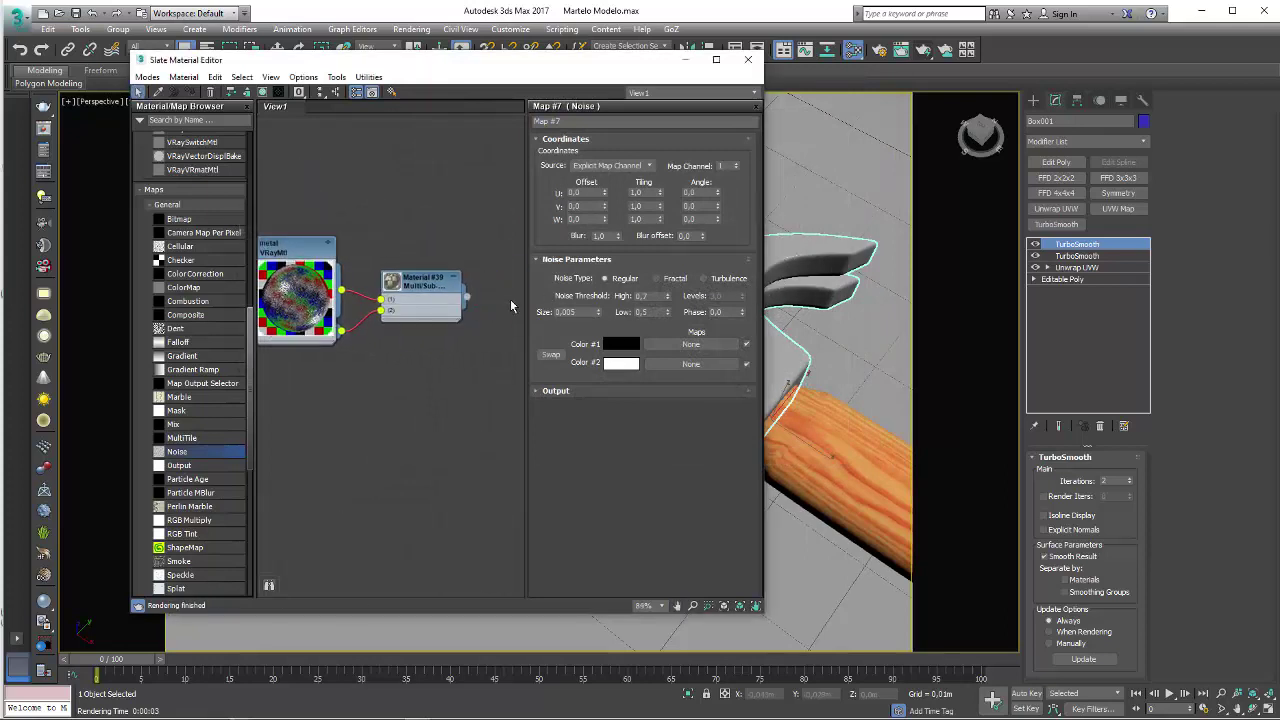
click(924, 50)
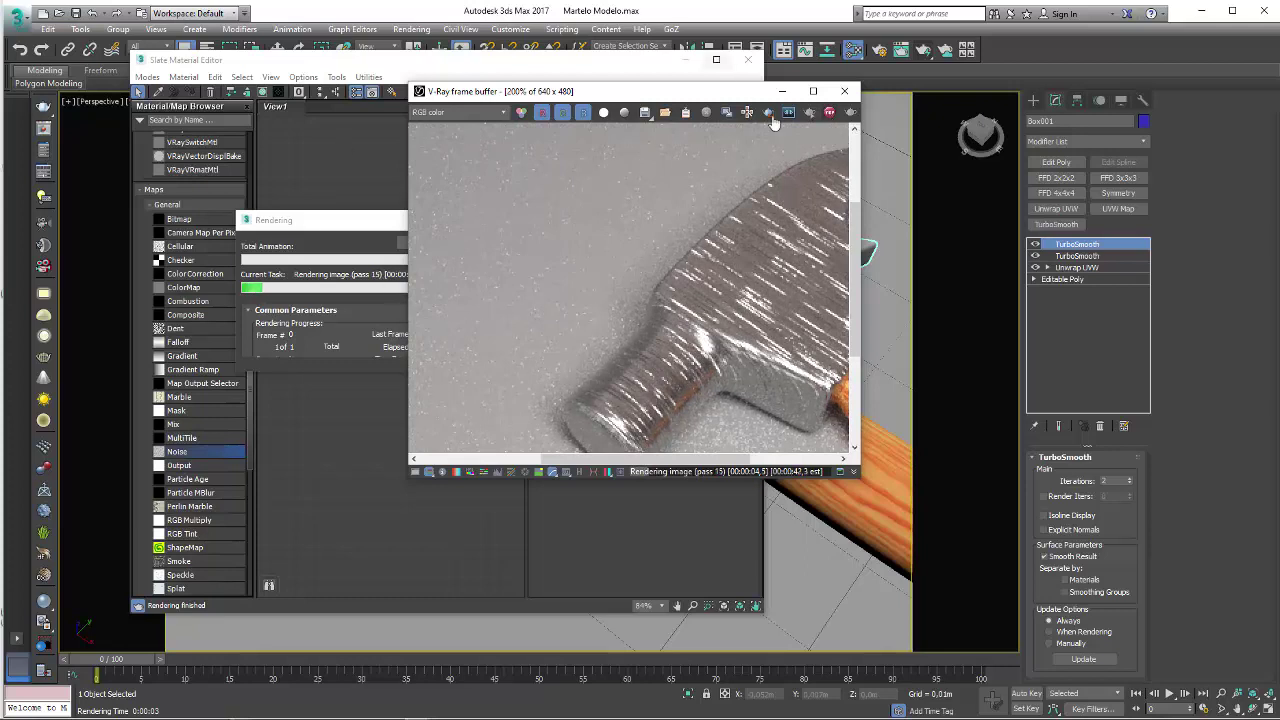
click(830, 112)
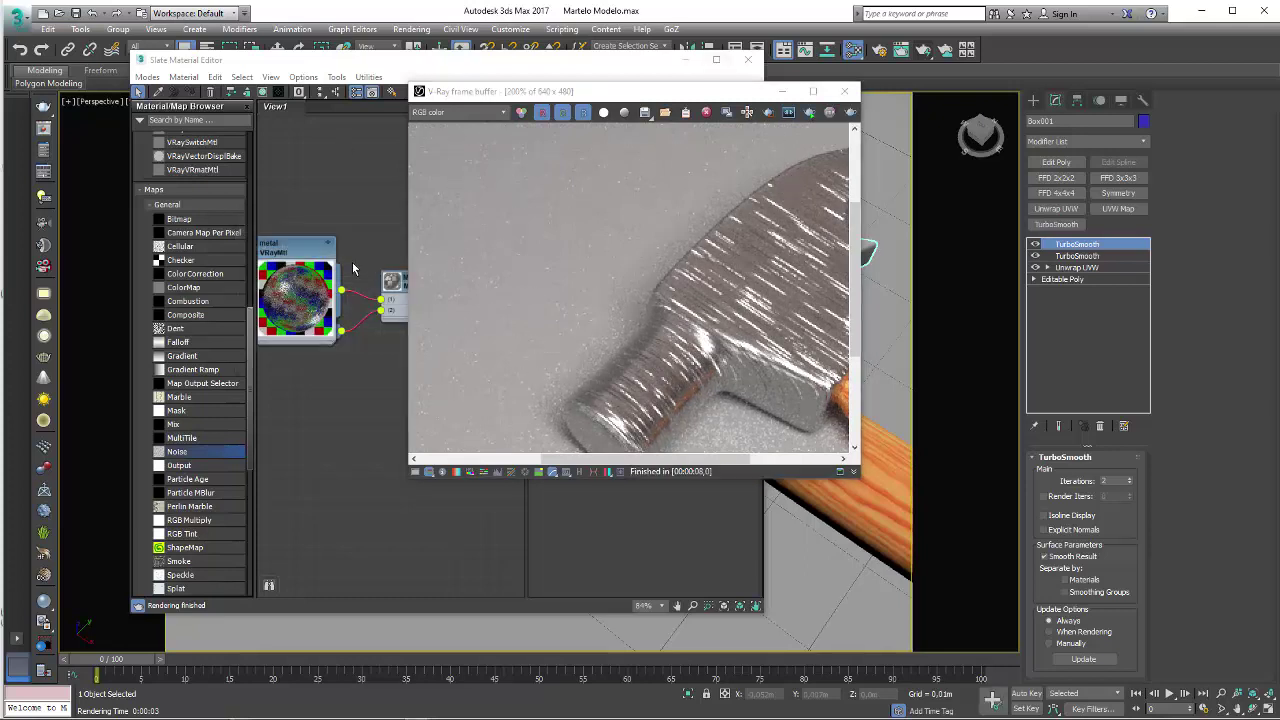
drag(309, 268, 310, 268)
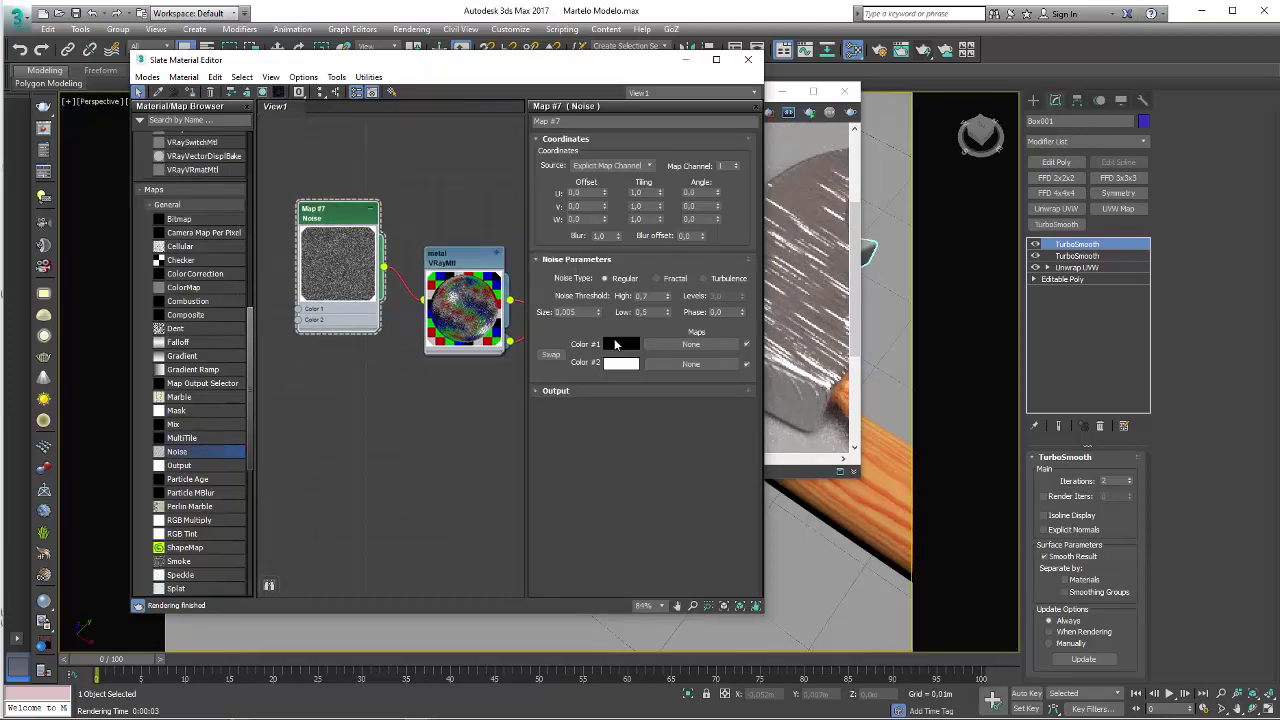
Set Noise thresholds Low 0,0 and High 1,0, test-render, then cancel and close the frame buffer
key(shift+Tab)
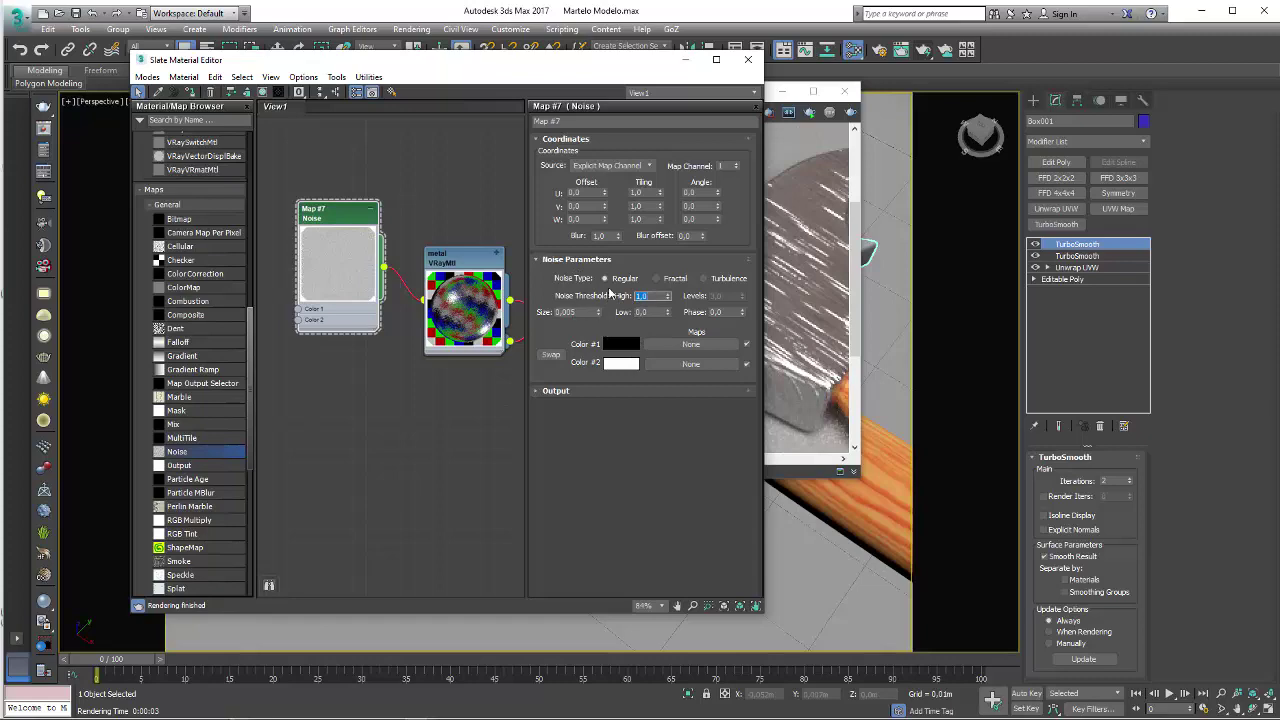
click(848, 114)
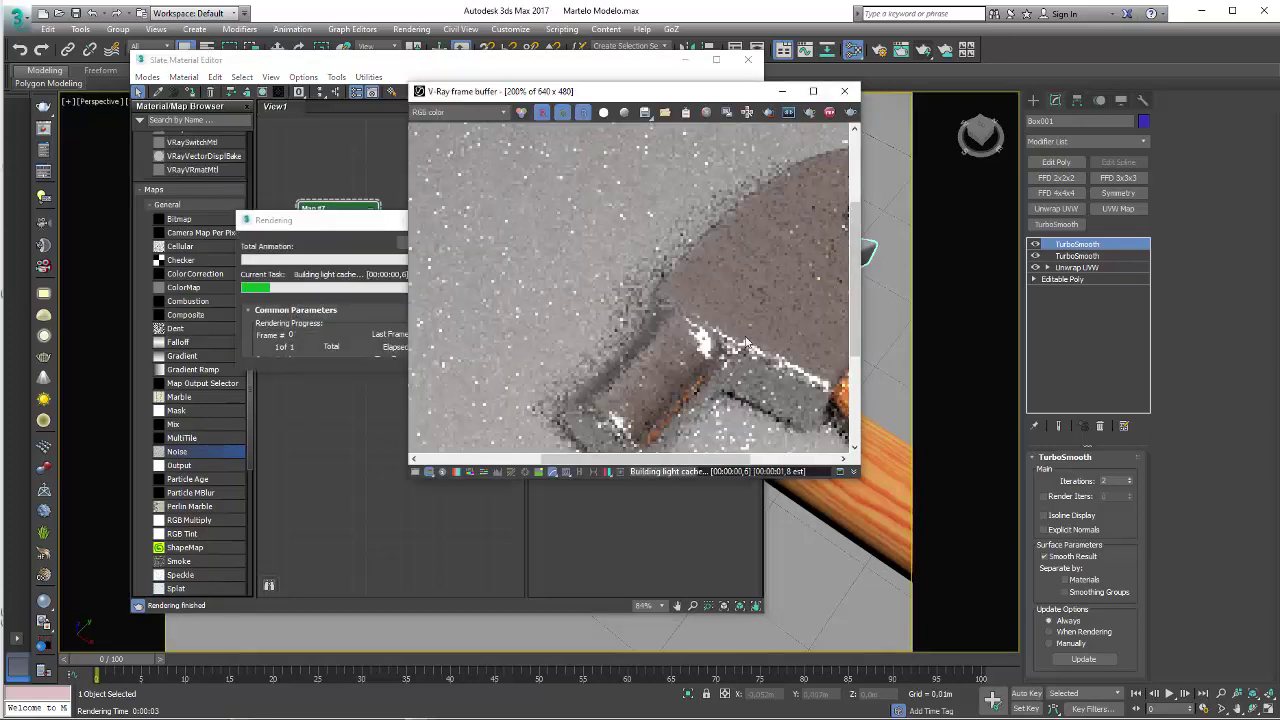
middle_drag(608, 347, 560, 295)
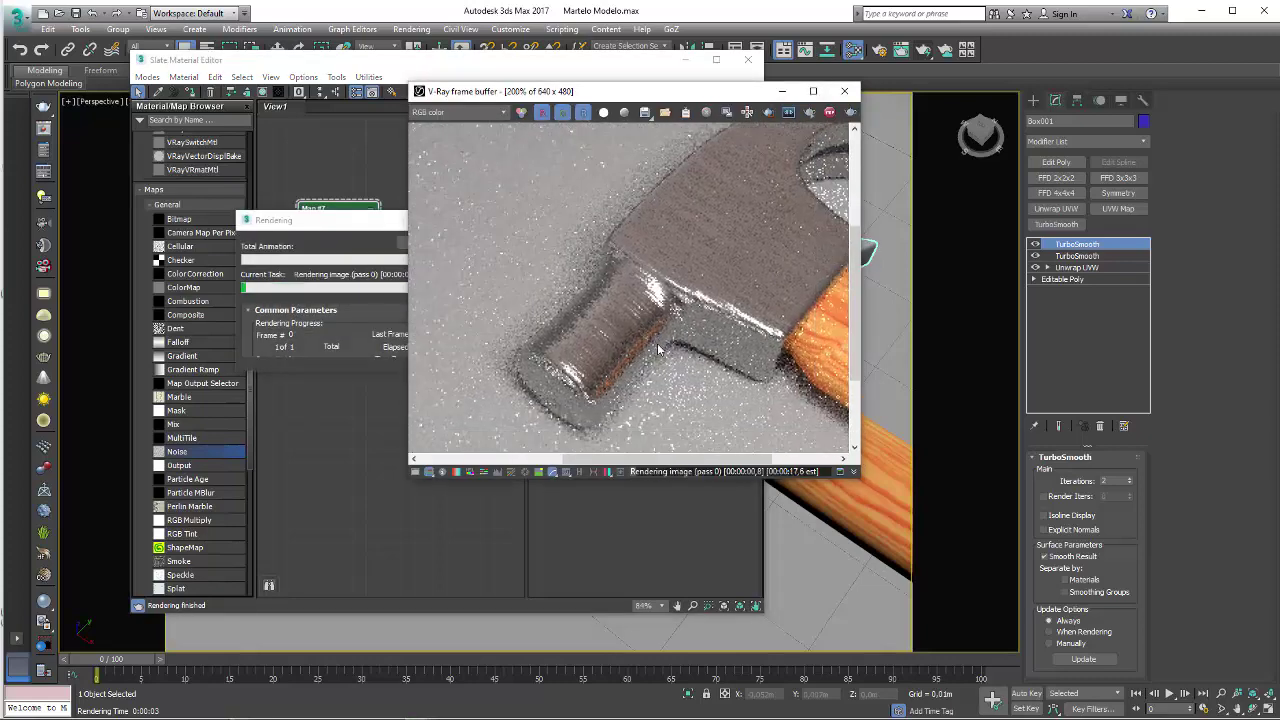
drag(360, 221, 328, 257)
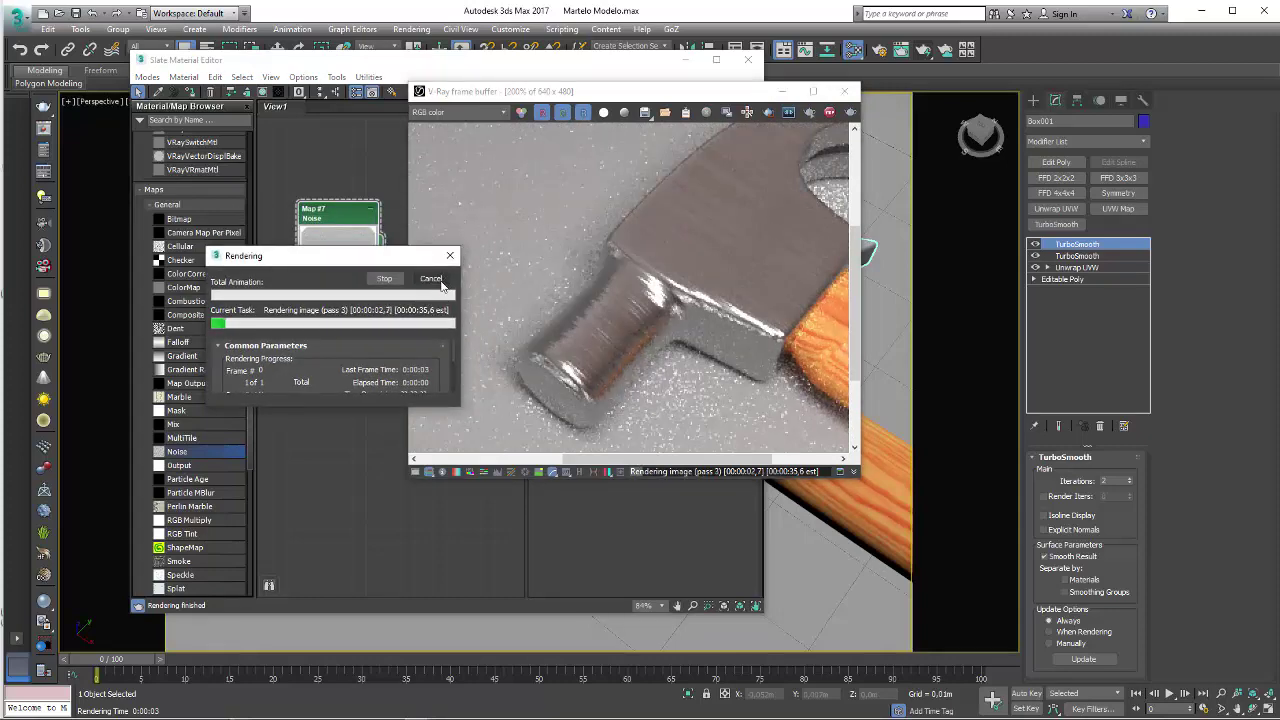
click(431, 279)
click(845, 91)
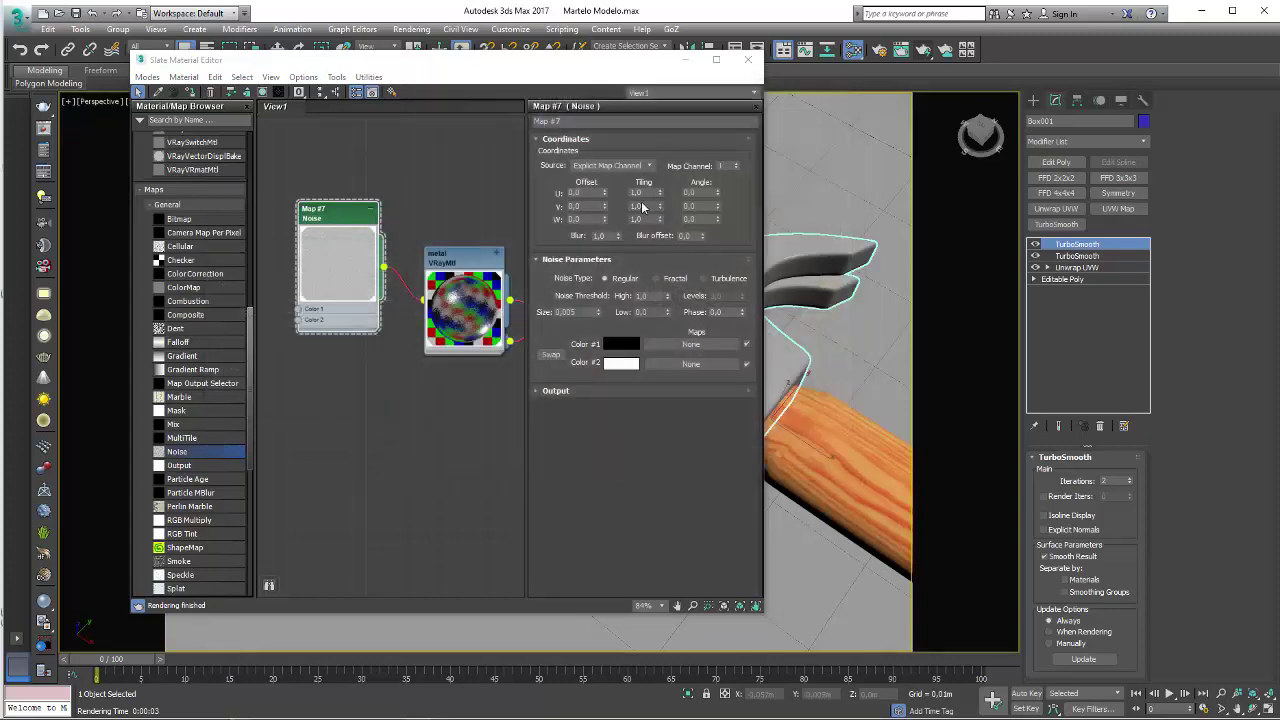
mouse_move(468, 264)
mouse_down()
mouse_move(463, 245)
mouse_move(366, 200)
mouse_up()
Open the metal VRayMtl parameters and restart the V-Ray test render
double_click(463, 245)
click(612, 155)
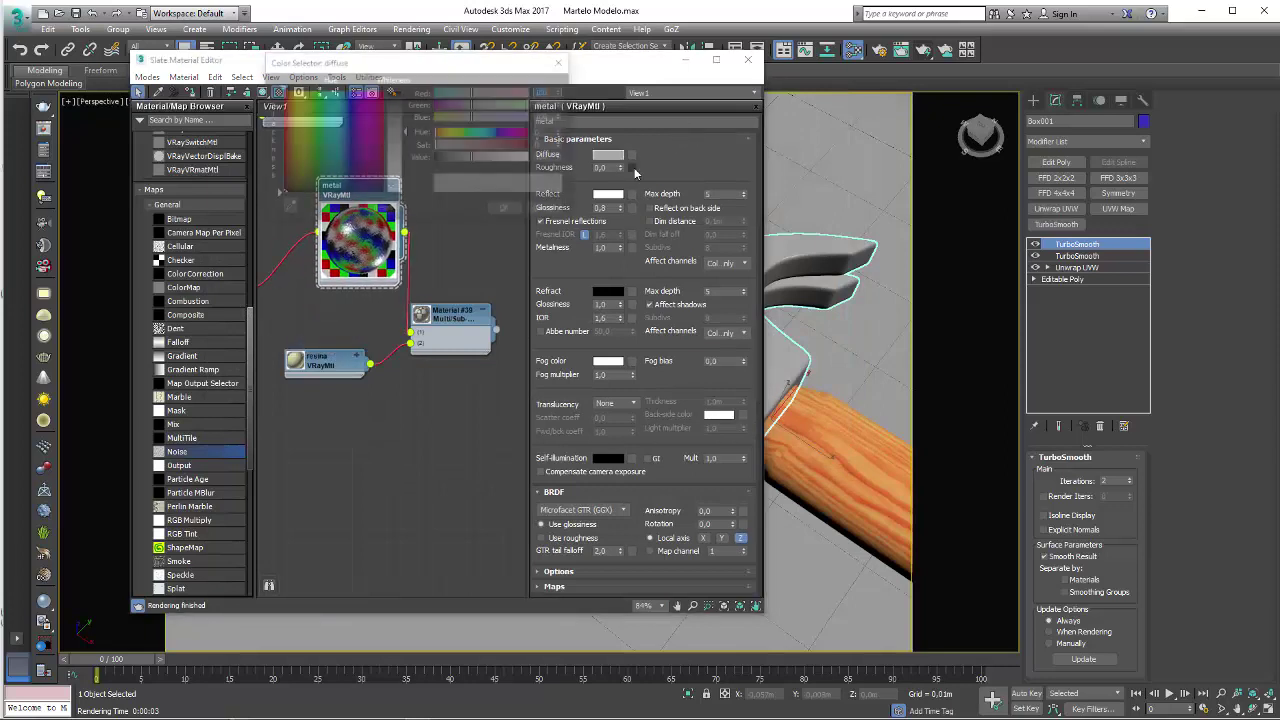
click(503, 208)
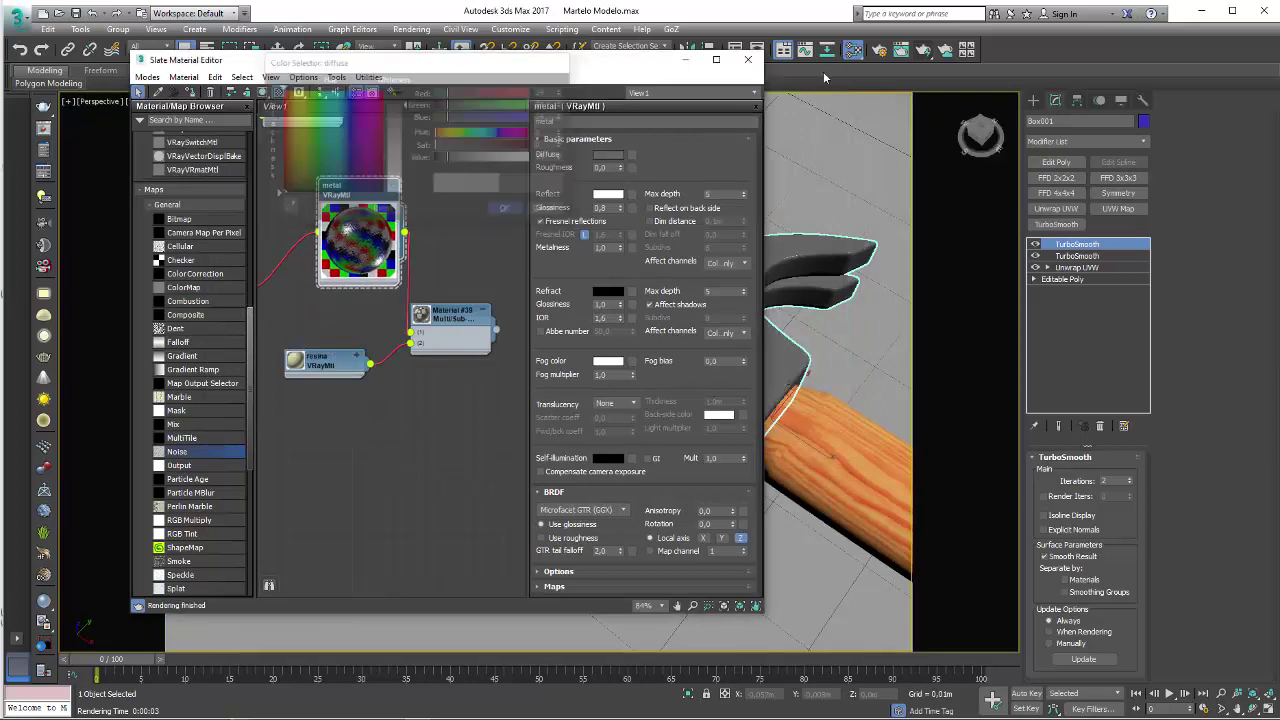
click(922, 50)
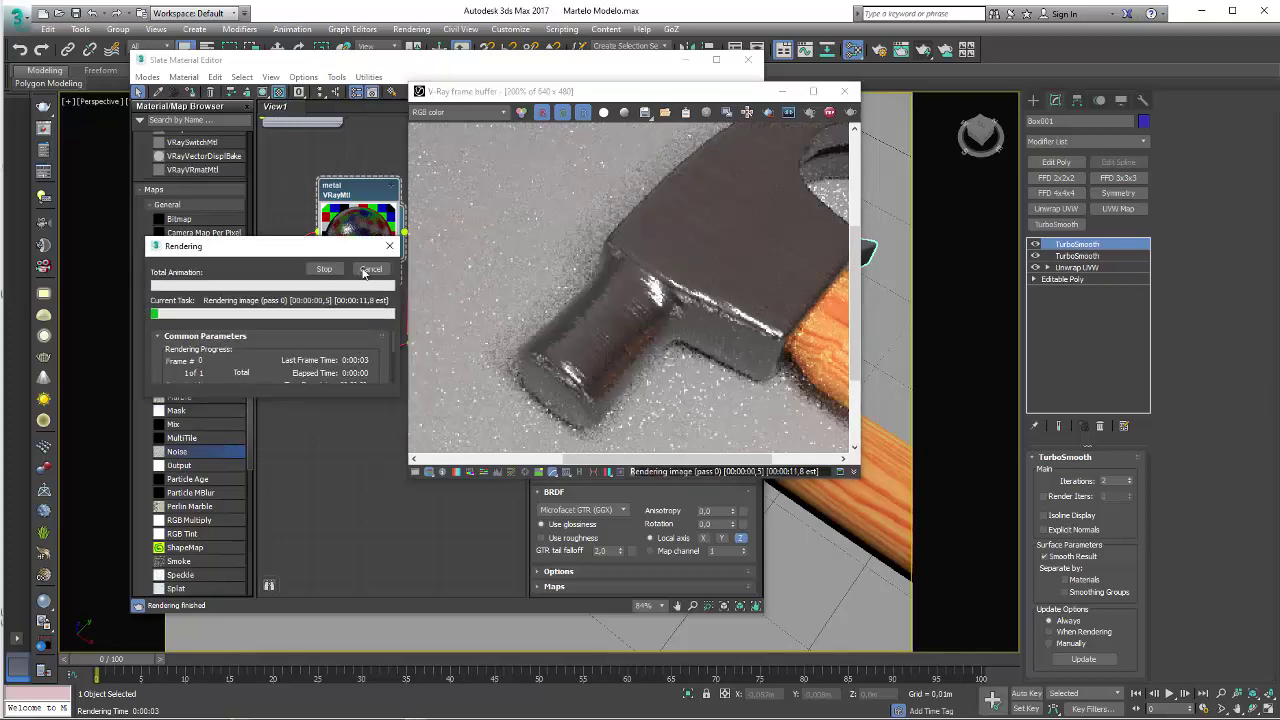
click(370, 269)
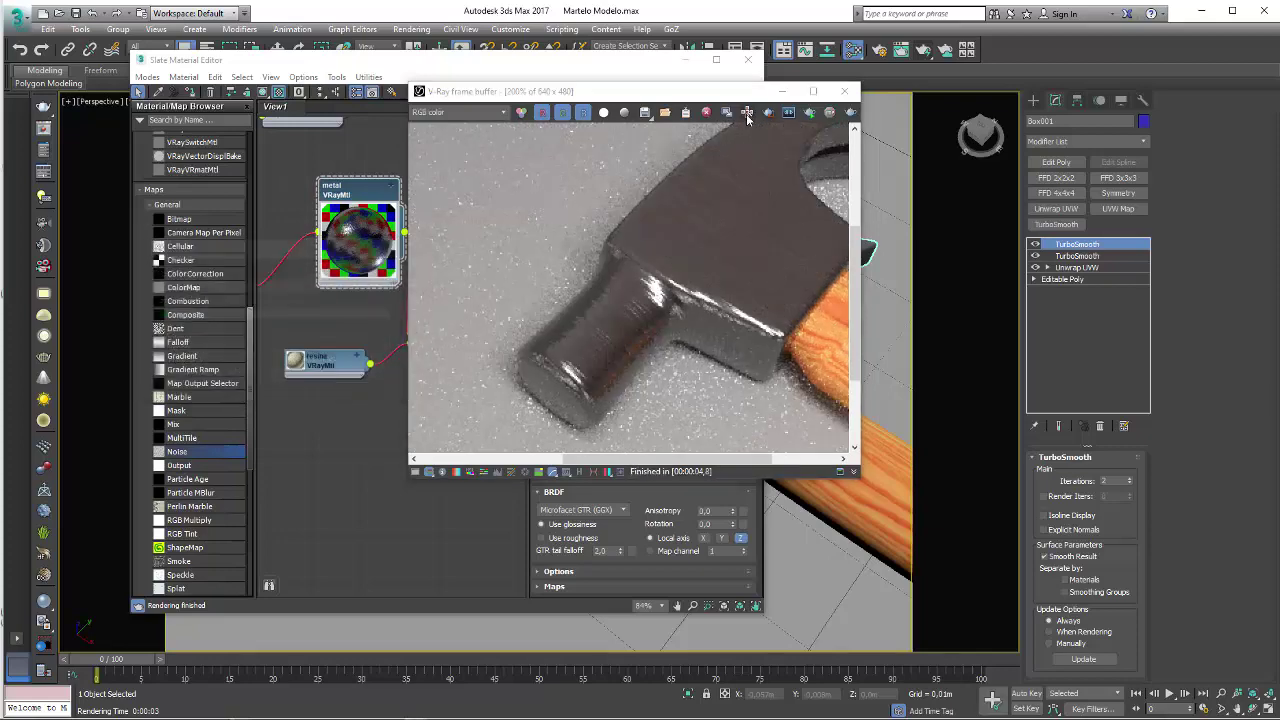
click(922, 50)
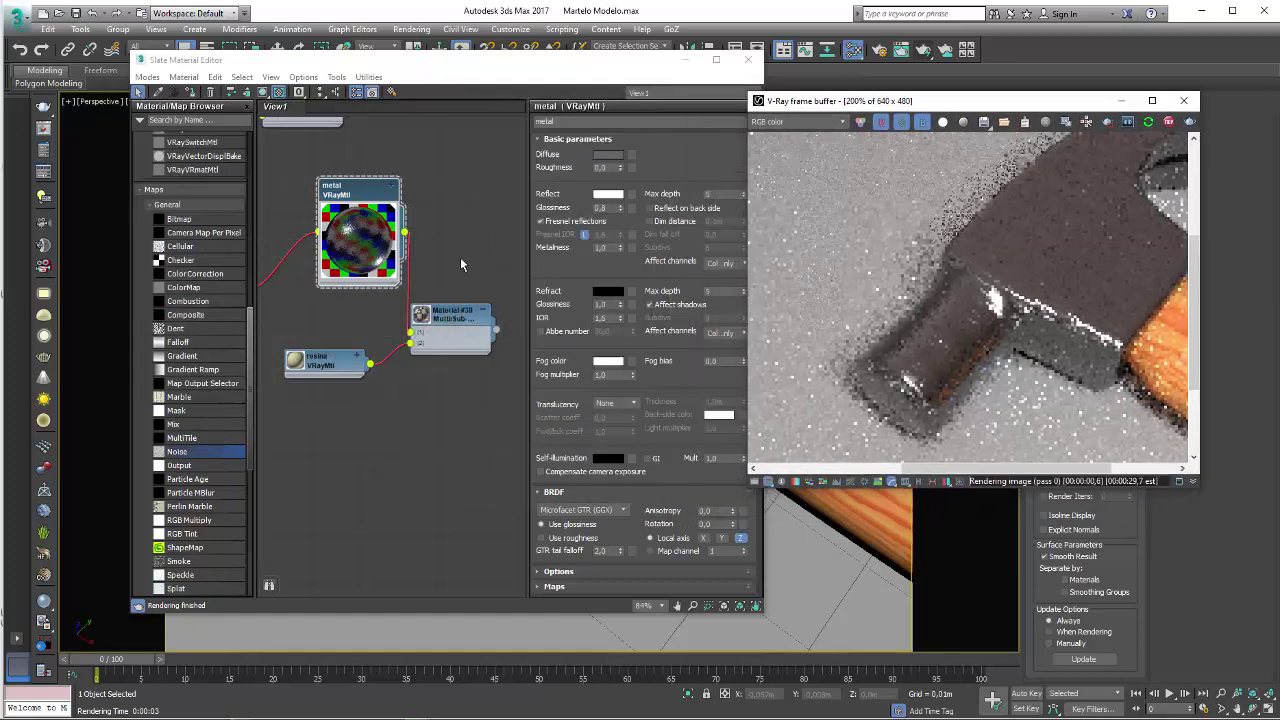
middle_drag(450, 200, 385, 315)
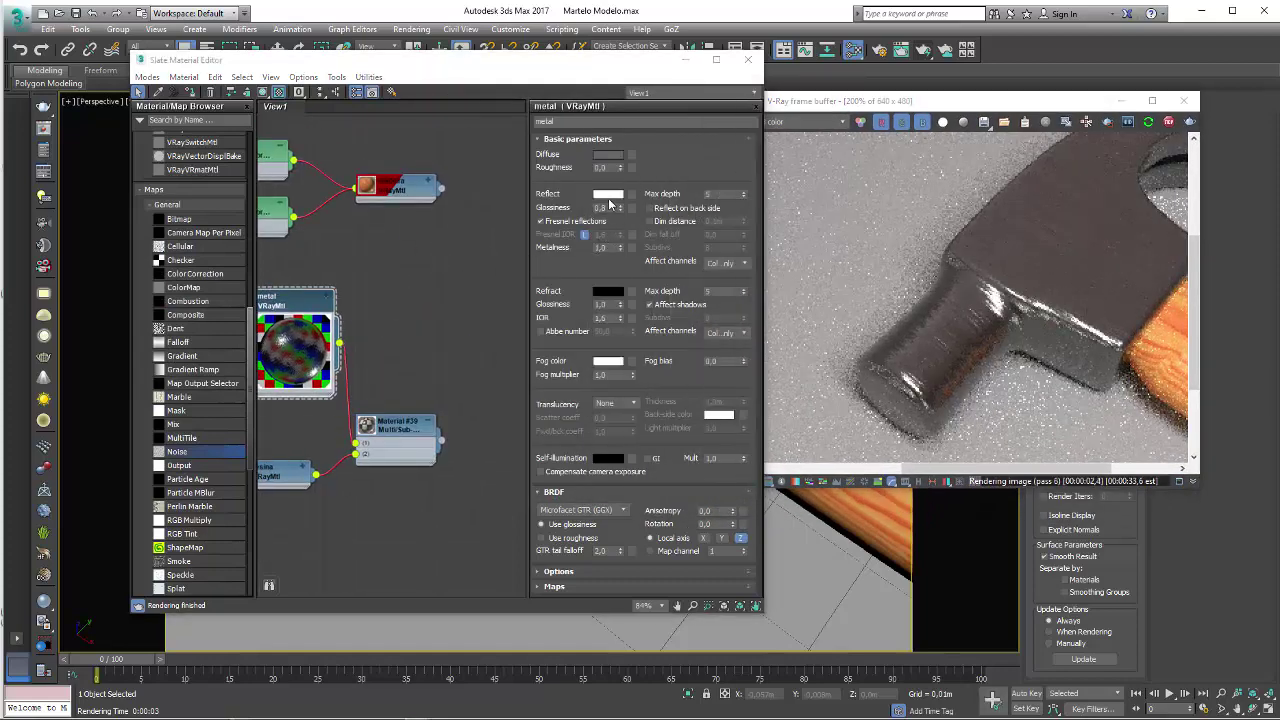
Lower the metal's Reflect colour from white to a light grey of about 172
click(608, 195)
mouse_move(522, 163)
mouse_down()
mouse_move(487, 160)
mouse_move(530, 160)
mouse_up()
click(545, 210)
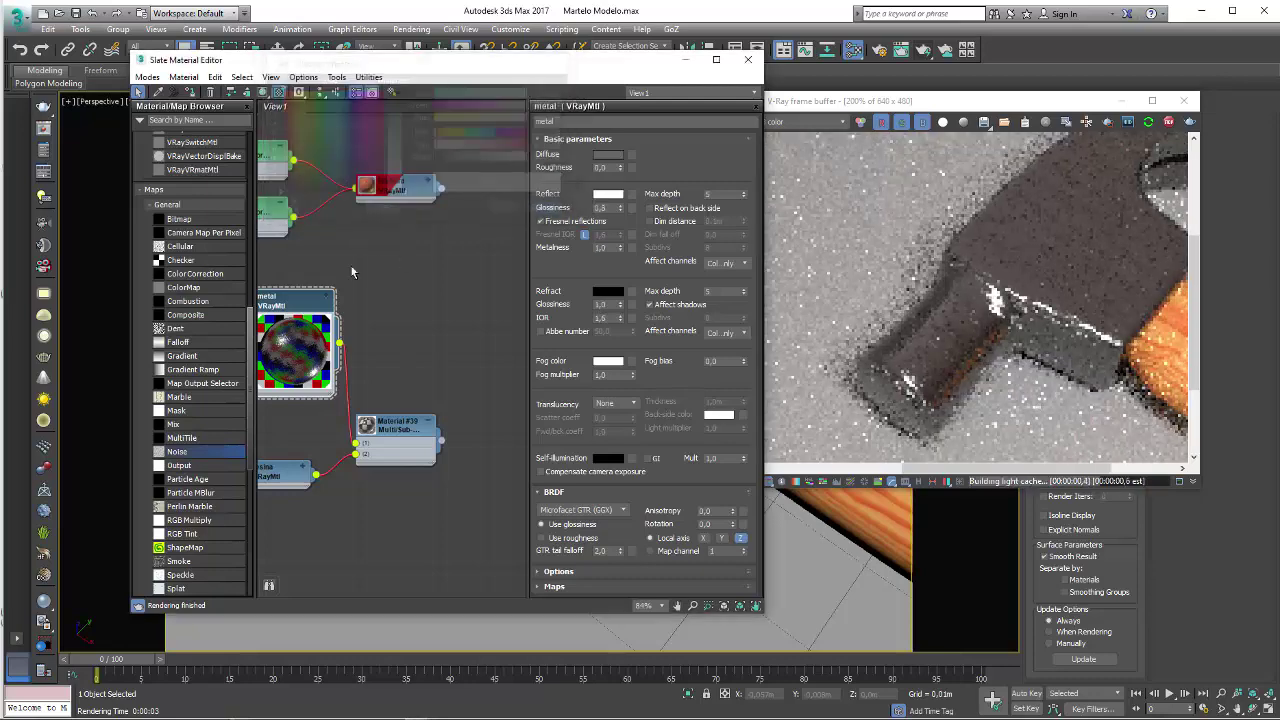
drag(296, 305, 307, 314)
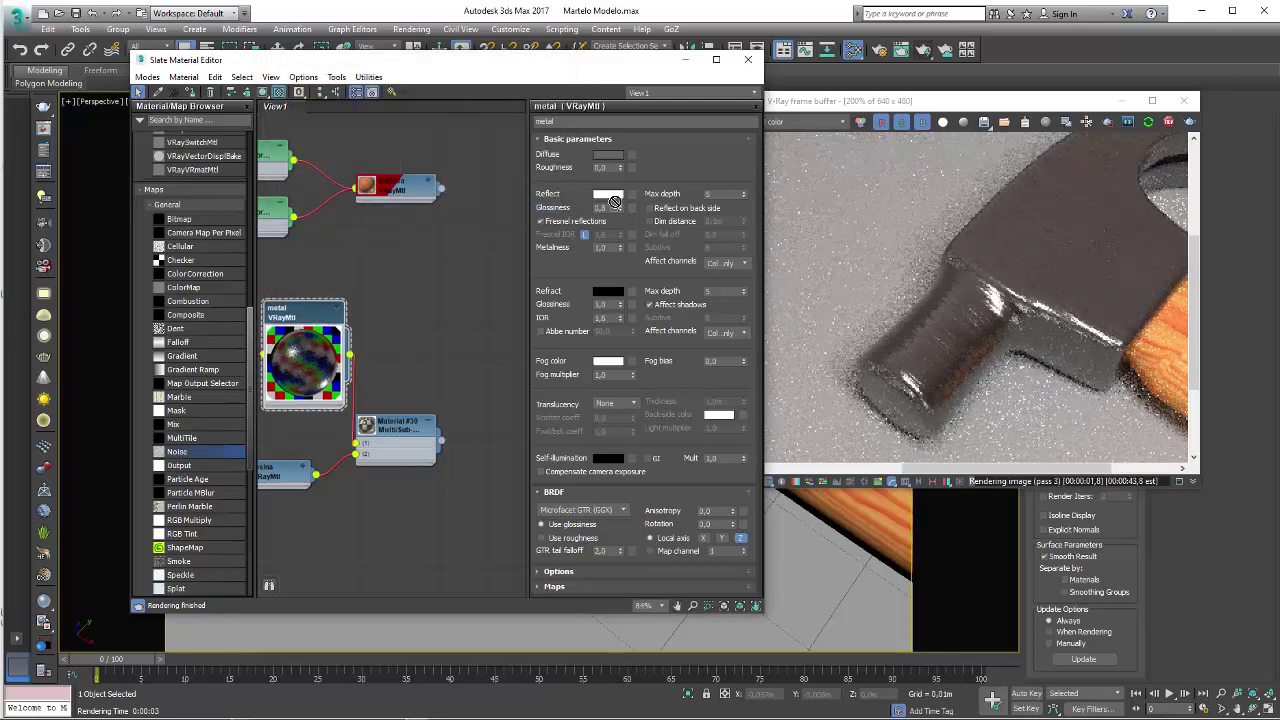
click(608, 194)
mouse_move(490, 165)
mouse_down()
mouse_move(425, 150)
mouse_move(502, 166)
mouse_up()
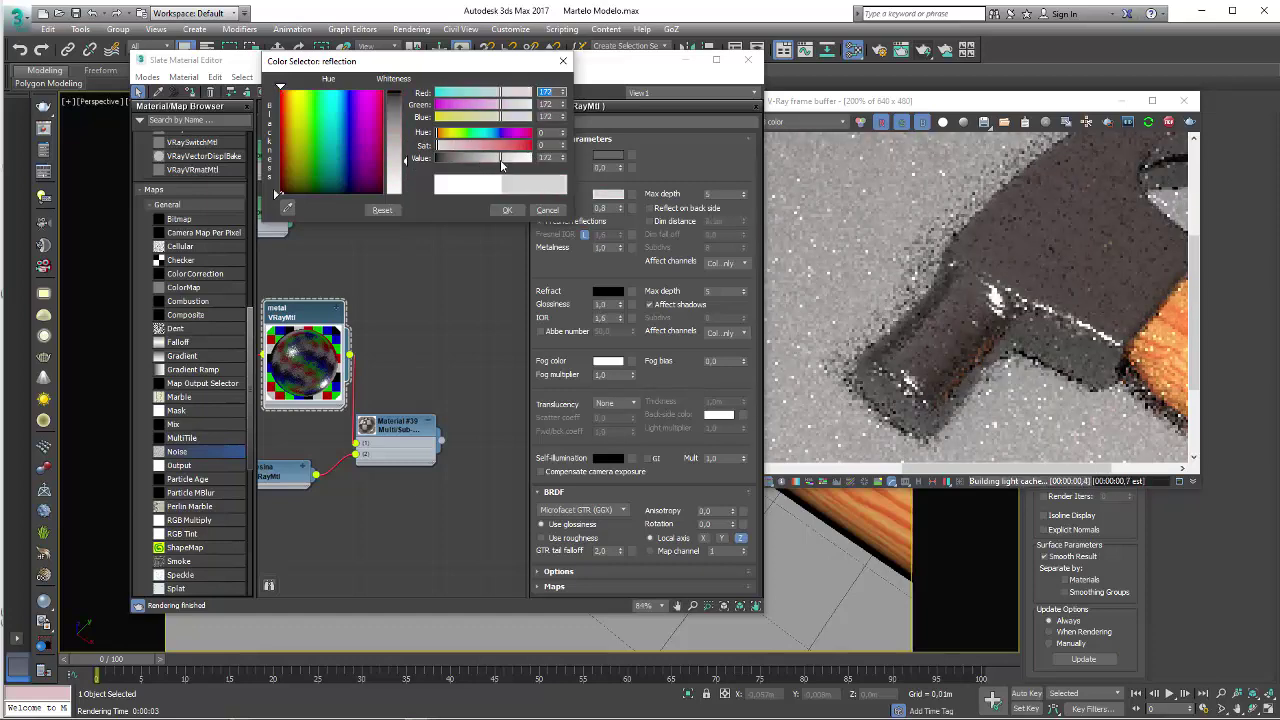
Accept the reflection colour and tint the metal's diffuse colour toward a bluish grey
click(507, 210)
click(608, 155)
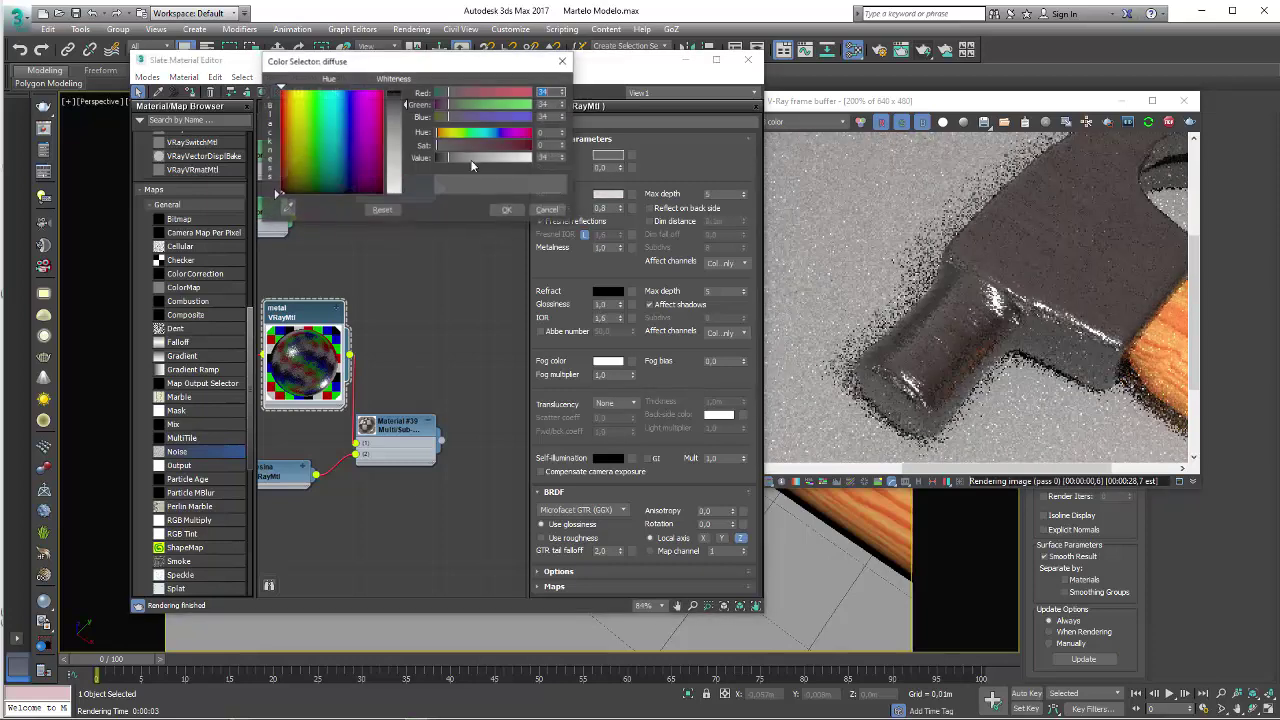
drag(486, 140, 464, 147)
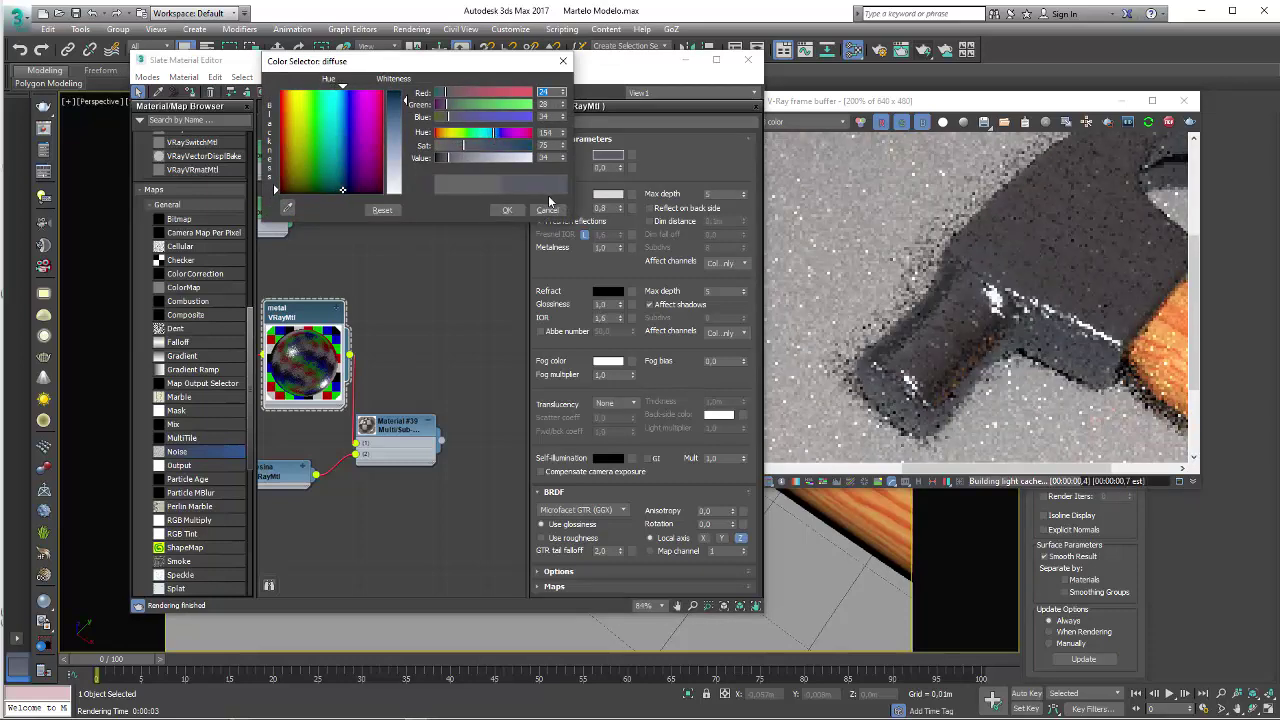
click(508, 211)
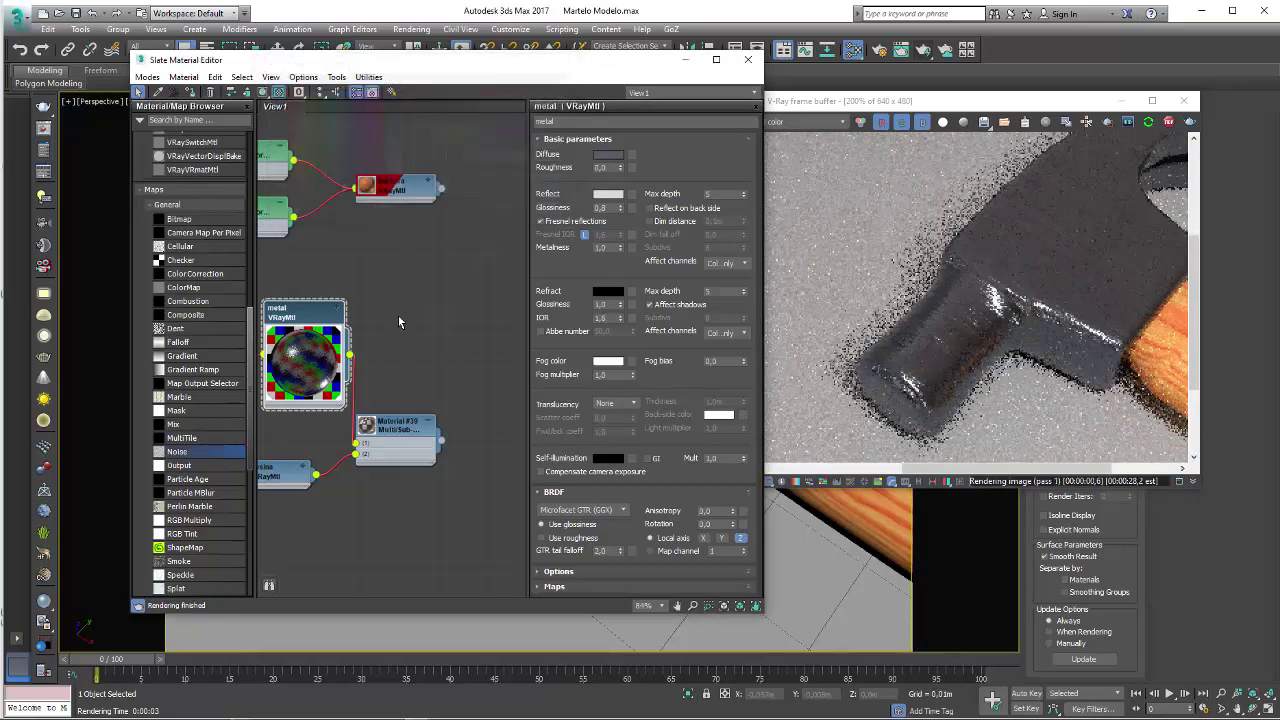
click(613, 158)
drag(462, 159, 468, 160)
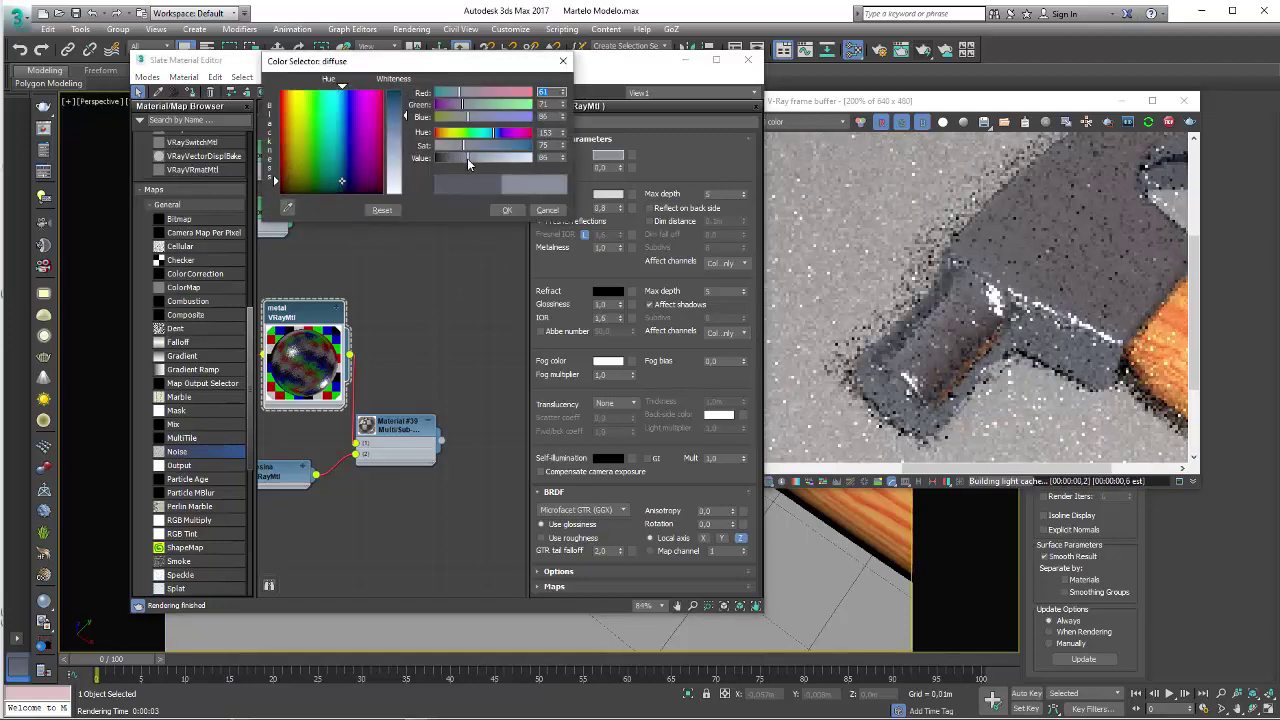
click(507, 210)
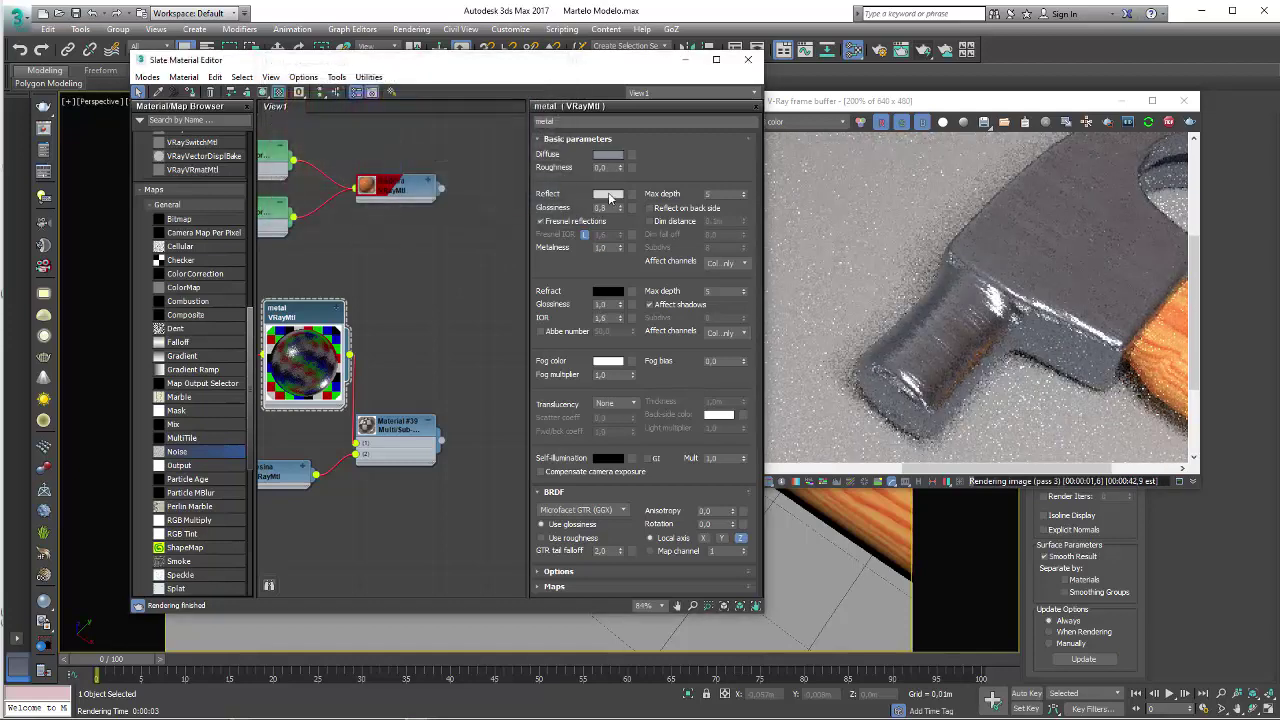
Darken the metal's reflection colour to a deeper mid grey
click(608, 194)
drag(491, 161, 491, 164)
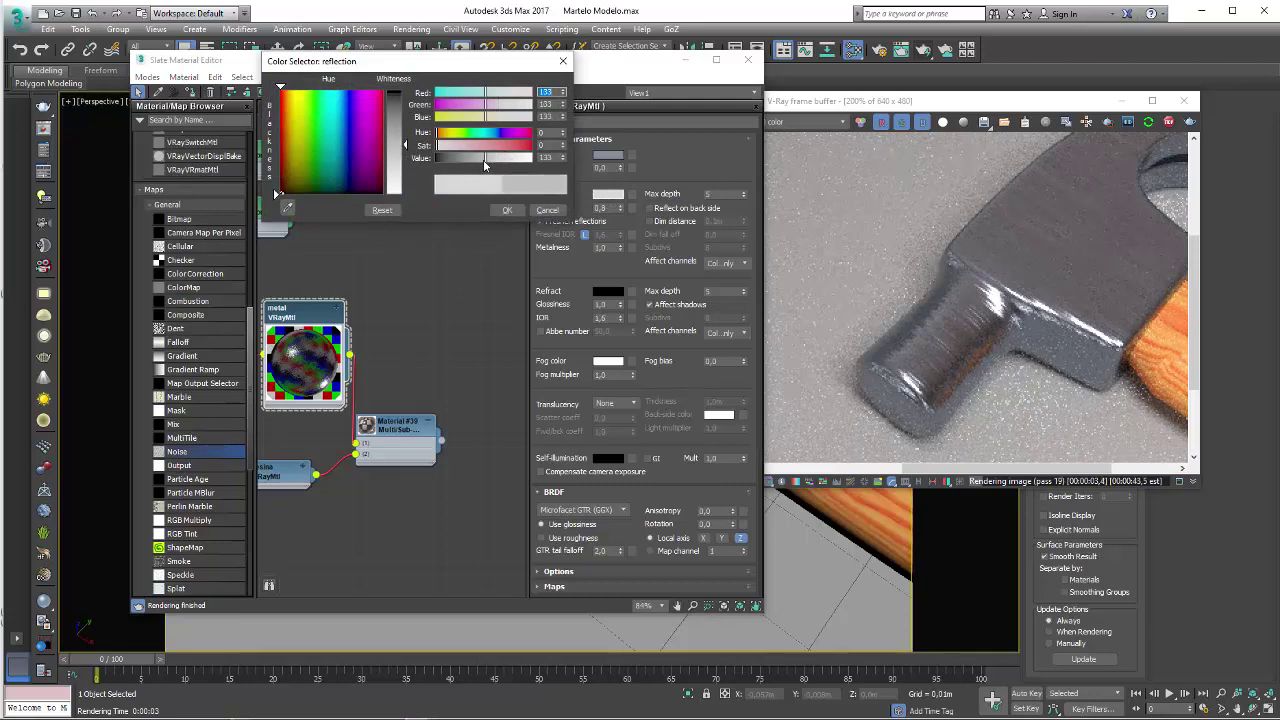
click(507, 210)
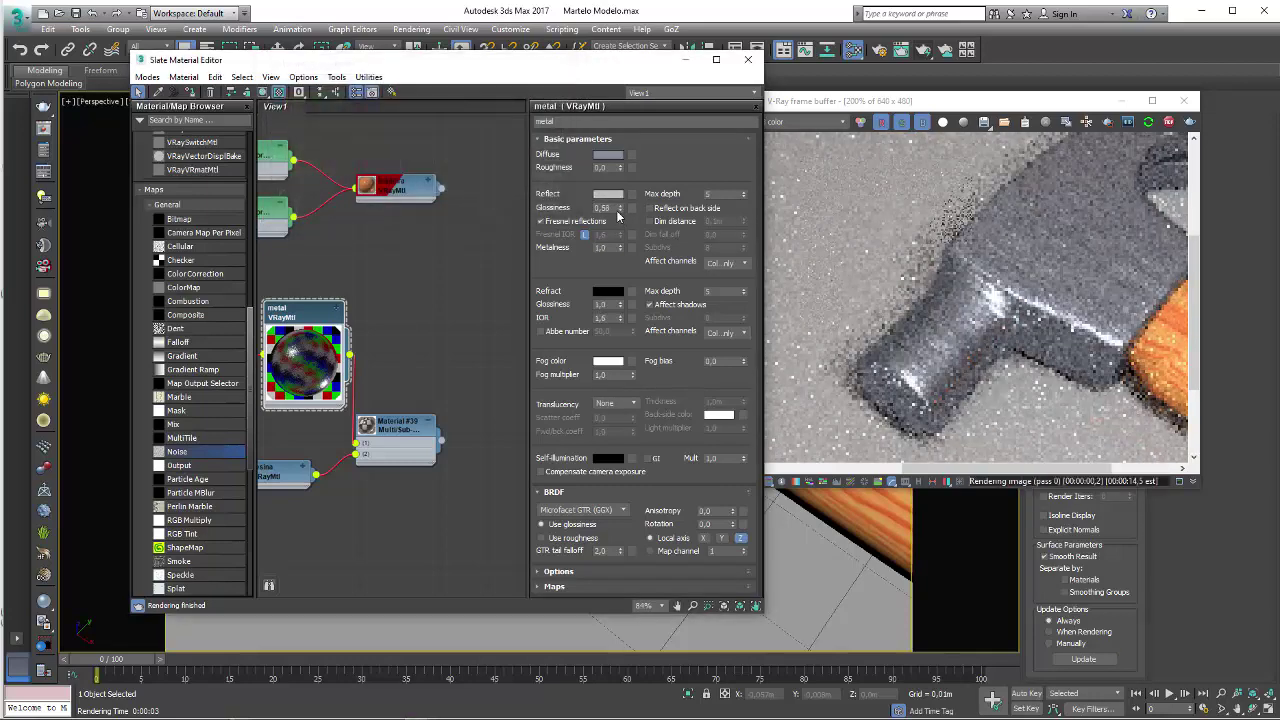
click(608, 194)
drag(486, 160, 474, 160)
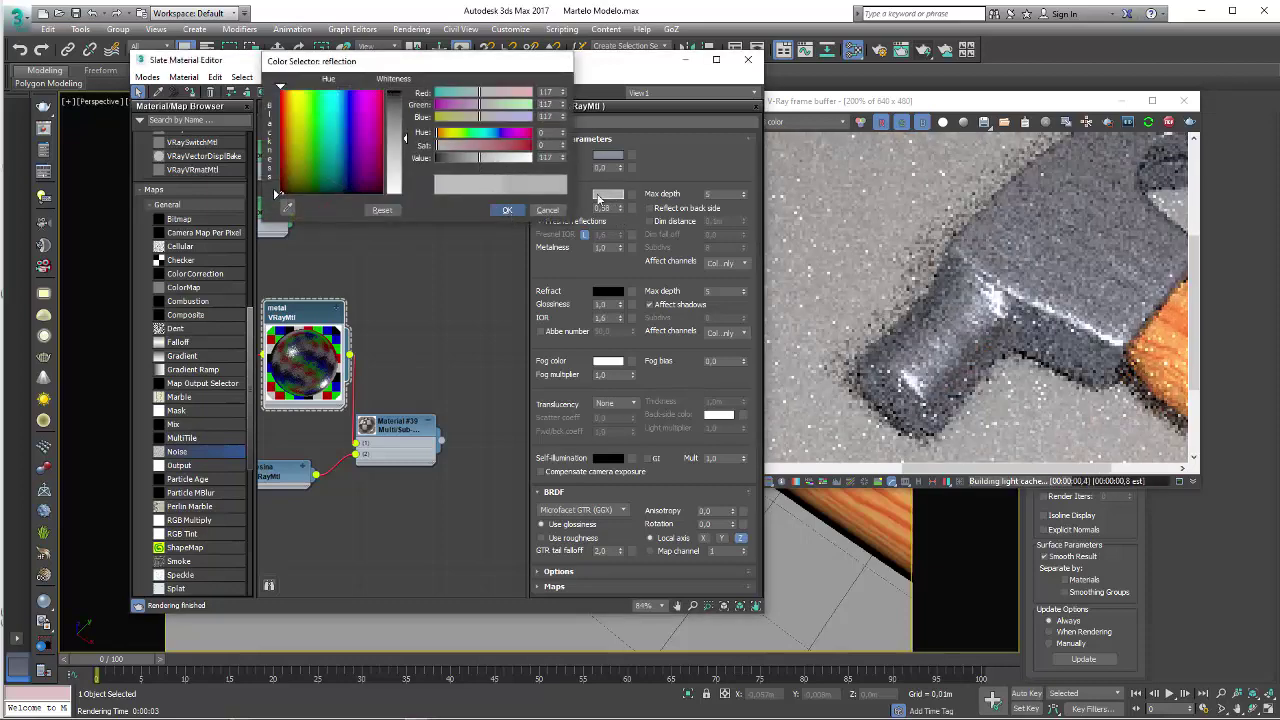
click(507, 210)
Lighten and desaturate the diffuse colour, then close the material editor
click(608, 155)
mouse_move(467, 158)
mouse_down()
mouse_move(482, 158)
mouse_move(455, 157)
mouse_up()
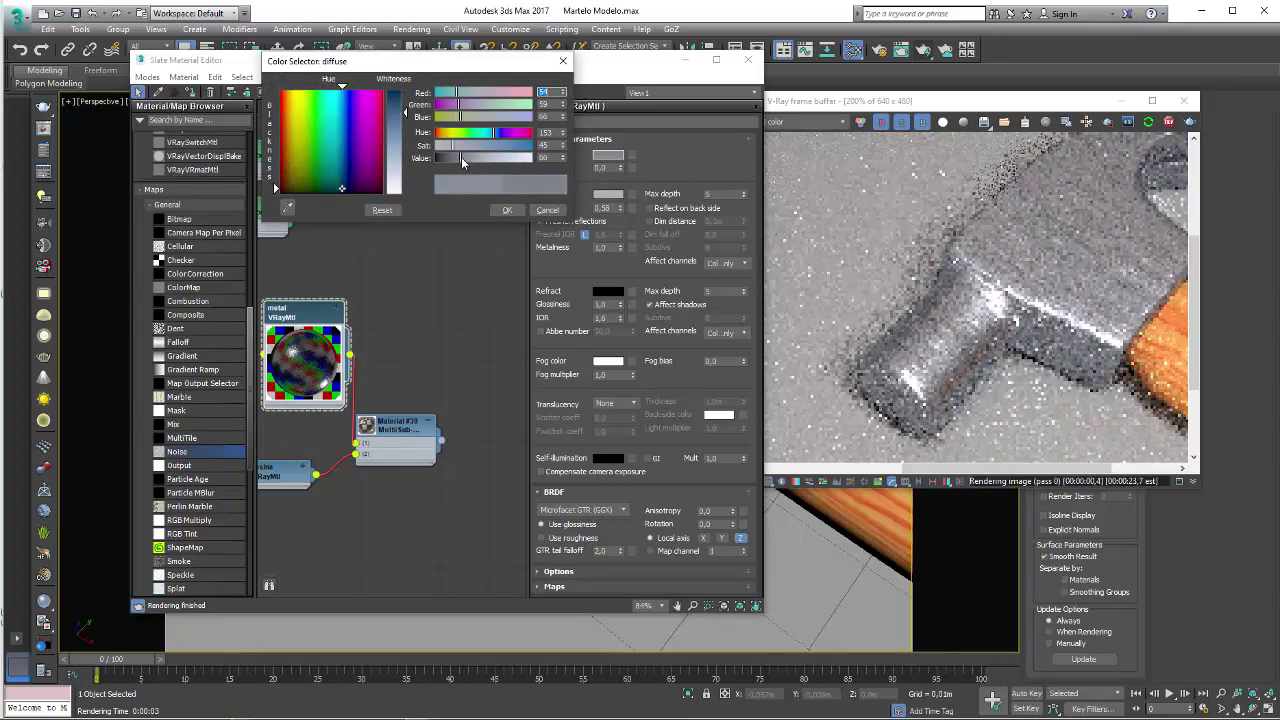
click(507, 210)
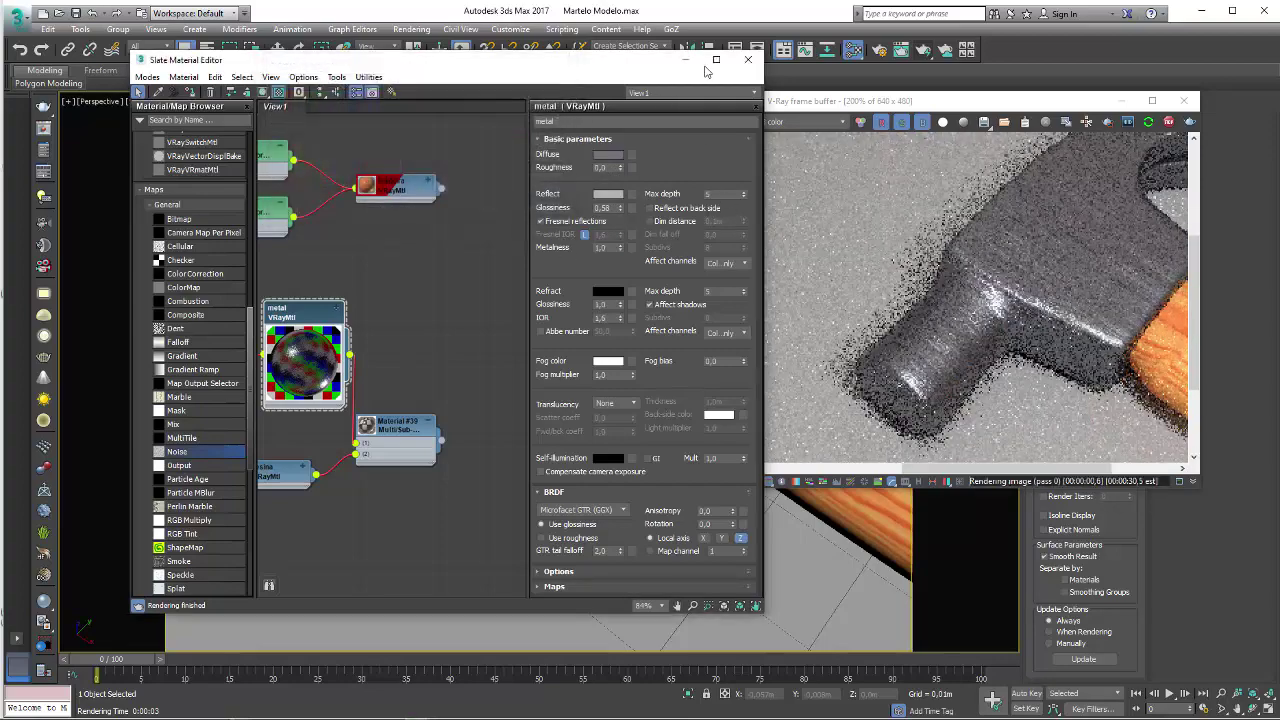
click(748, 60)
drag(1110, 108, 886, 107)
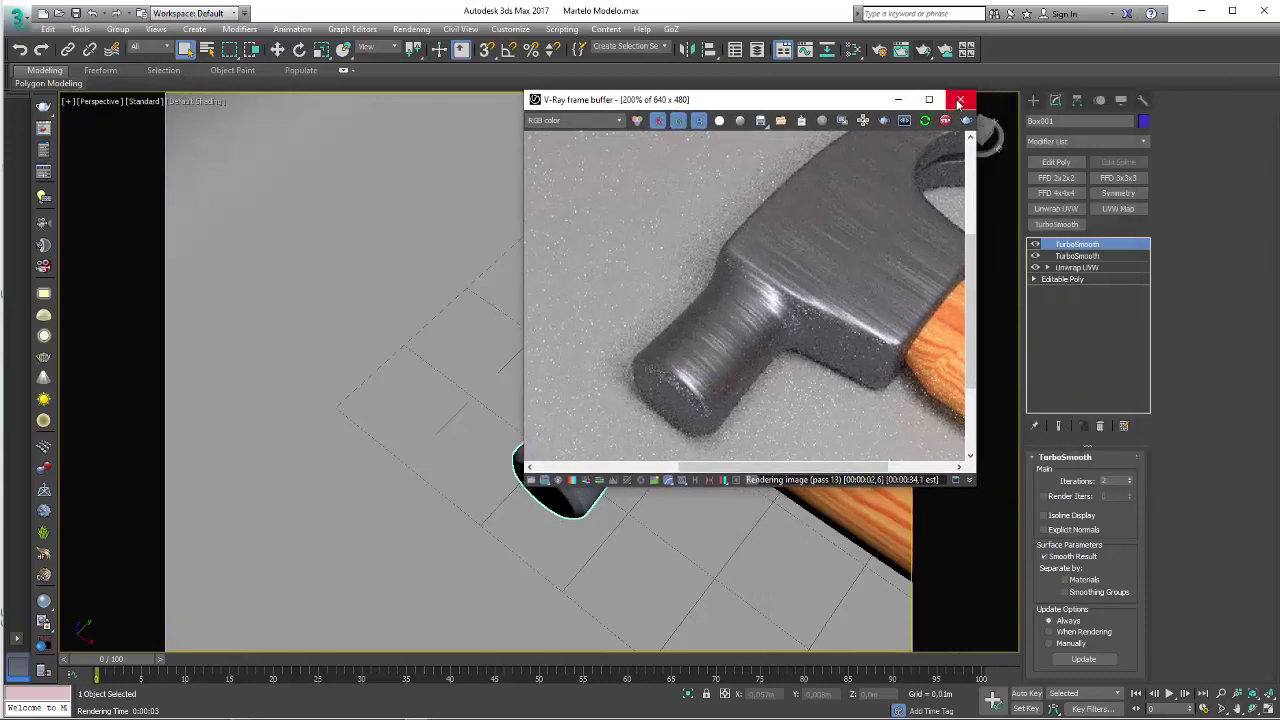
Close the frame buffer, rotate the hammer handle-right, and slide it to the tray's centre
click(958, 104)
scroll(635, 295, down, 5)
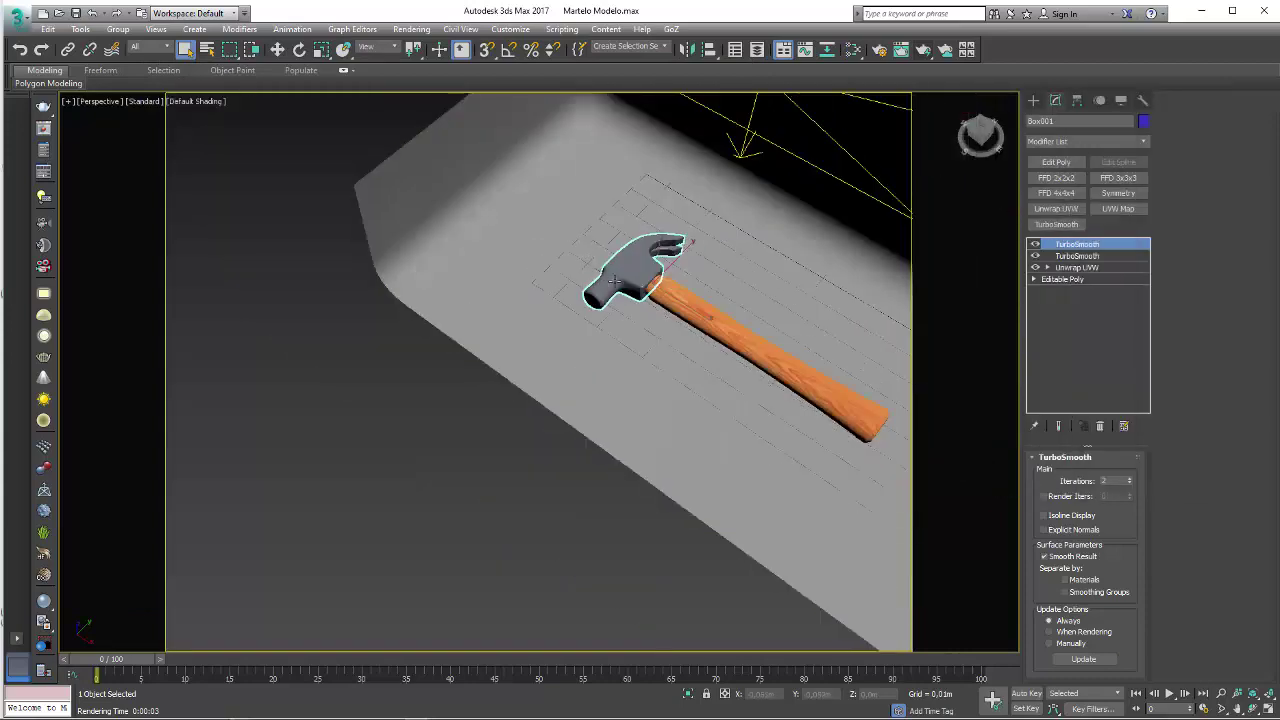
key(e)
mouse_move(651, 331)
mouse_down()
mouse_move(676, 290)
mouse_move(688, 372)
mouse_up()
key(w)
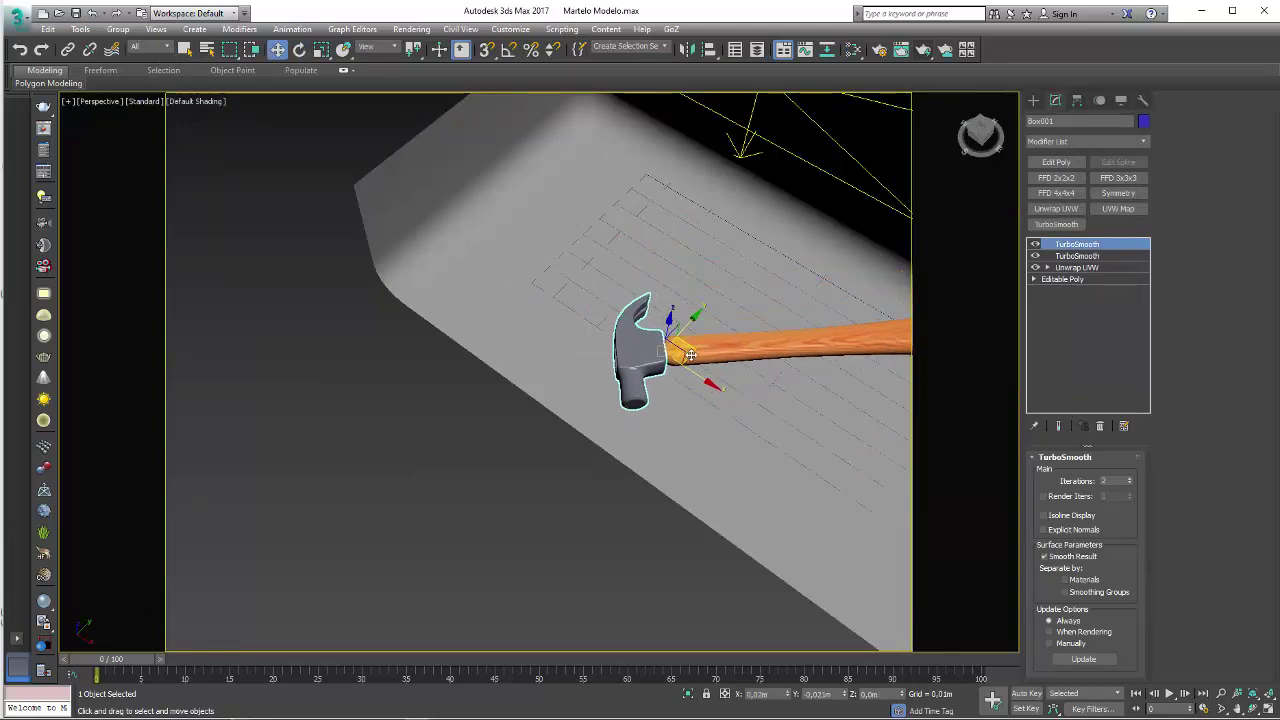
mouse_move(688, 372)
alt+middle_down()
mouse_move(660, 430)
mouse_move(791, 286)
alt+middle_up()
scroll(652, 458, down, 3)
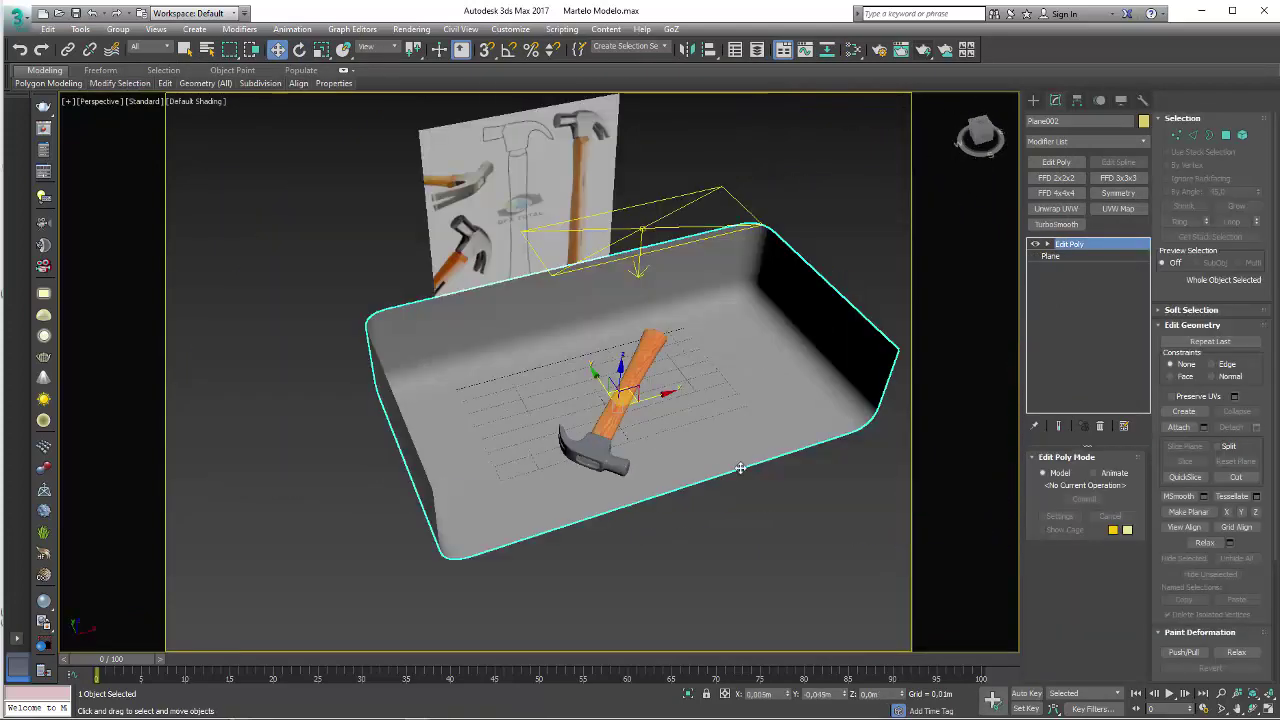
Widen the curved tray by dragging its right-side vertices outward
key(1)
drag(699, 207, 843, 543)
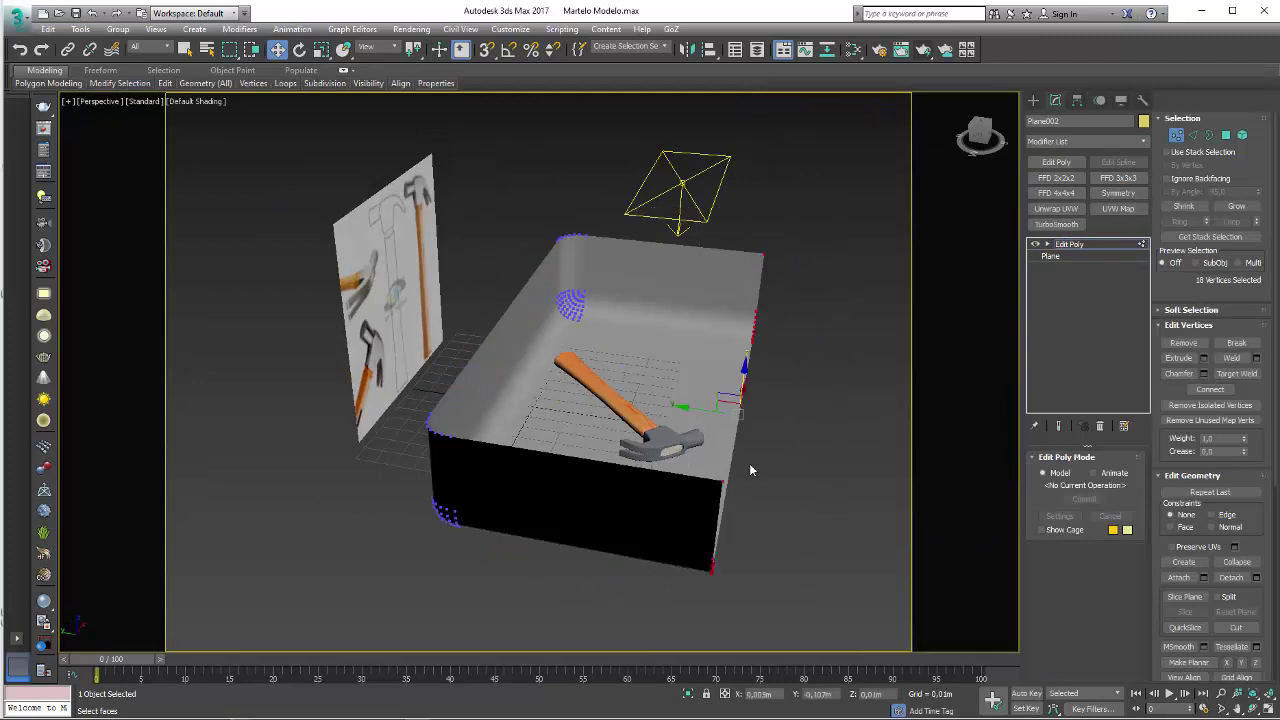
drag(693, 407, 837, 420)
key(1)
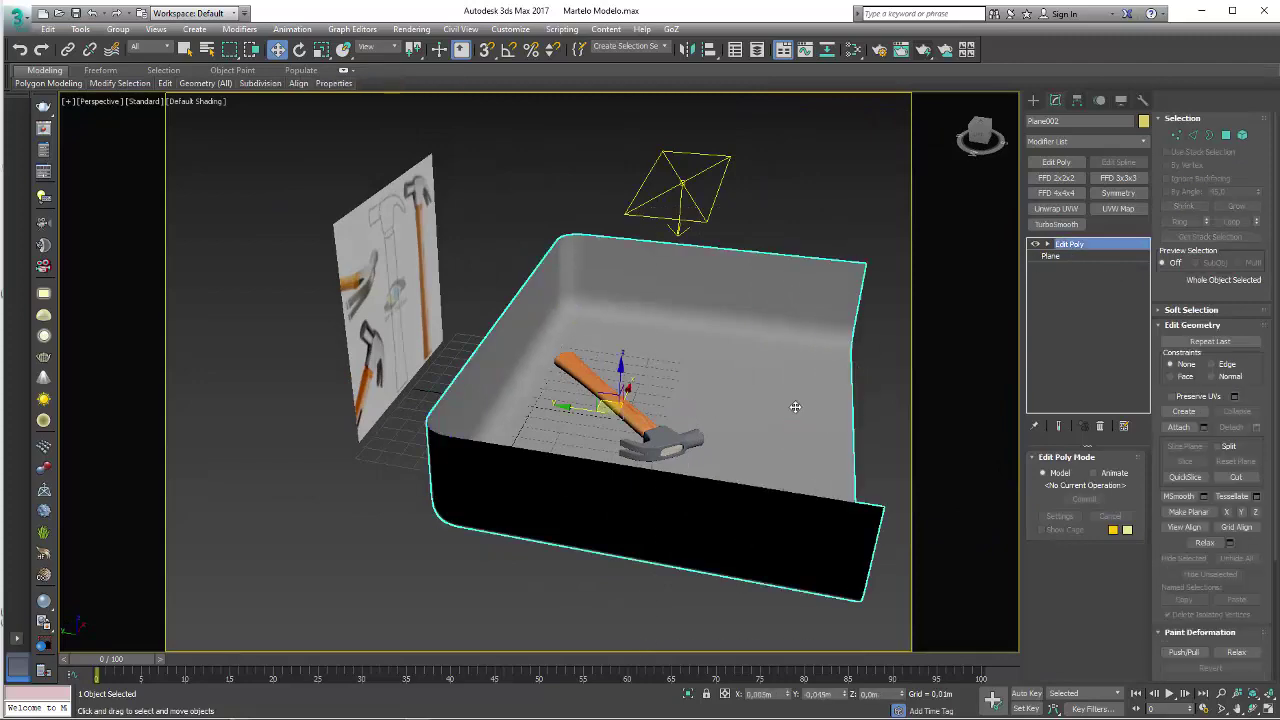
mouse_move(794, 405)
alt+middle_down()
mouse_move(645, 397)
mouse_move(650, 410)
alt+middle_up()
scroll(645, 397, up, 5)
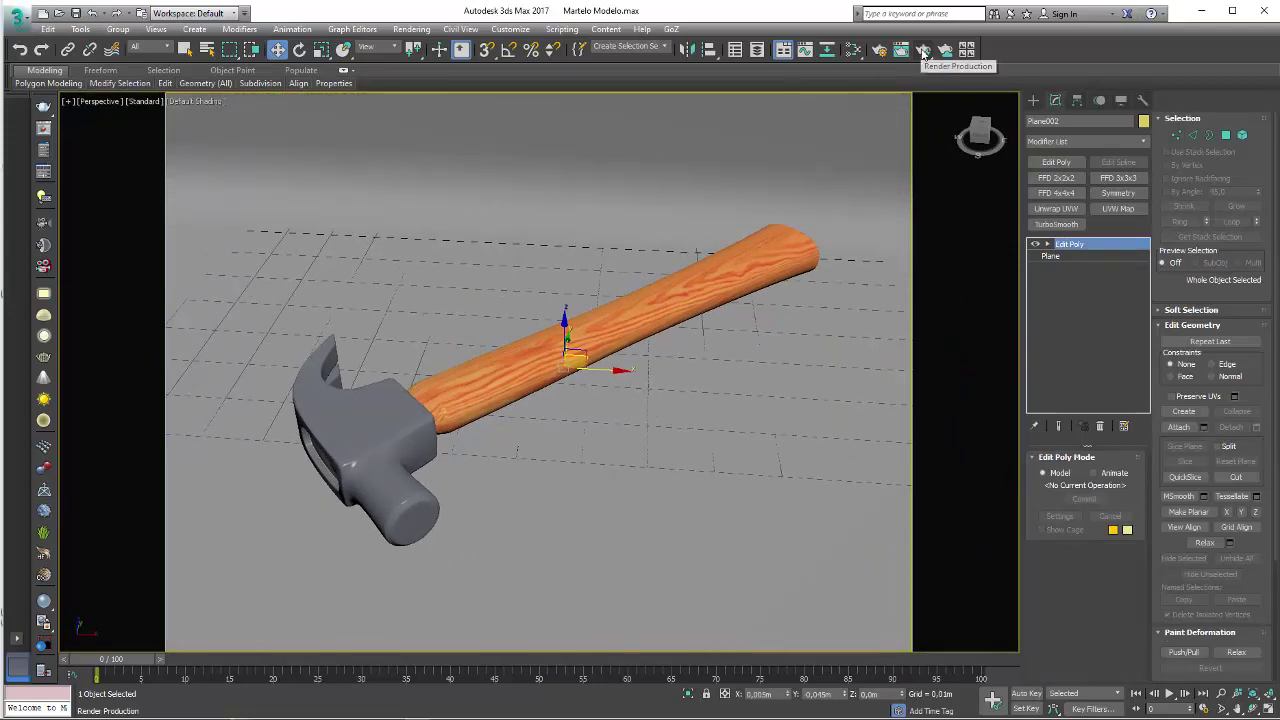
Launch a V-Ray production render of the hammer on the curved grey tray
click(923, 49)
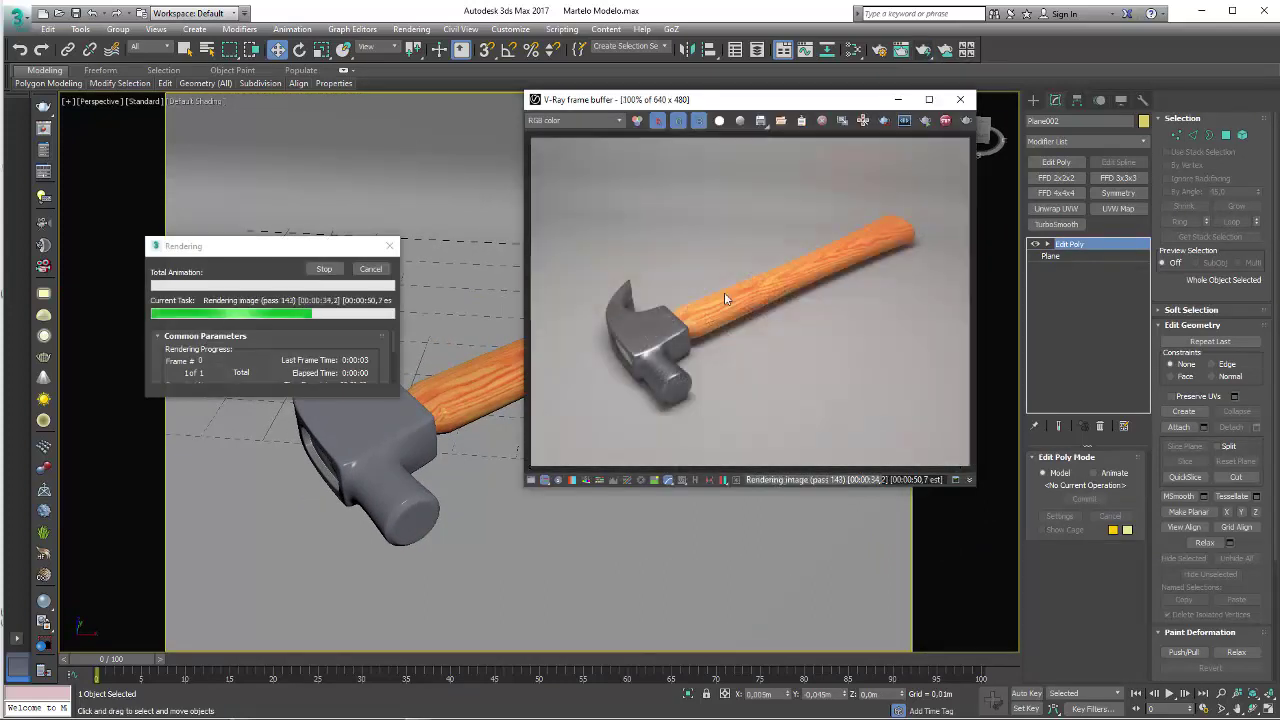